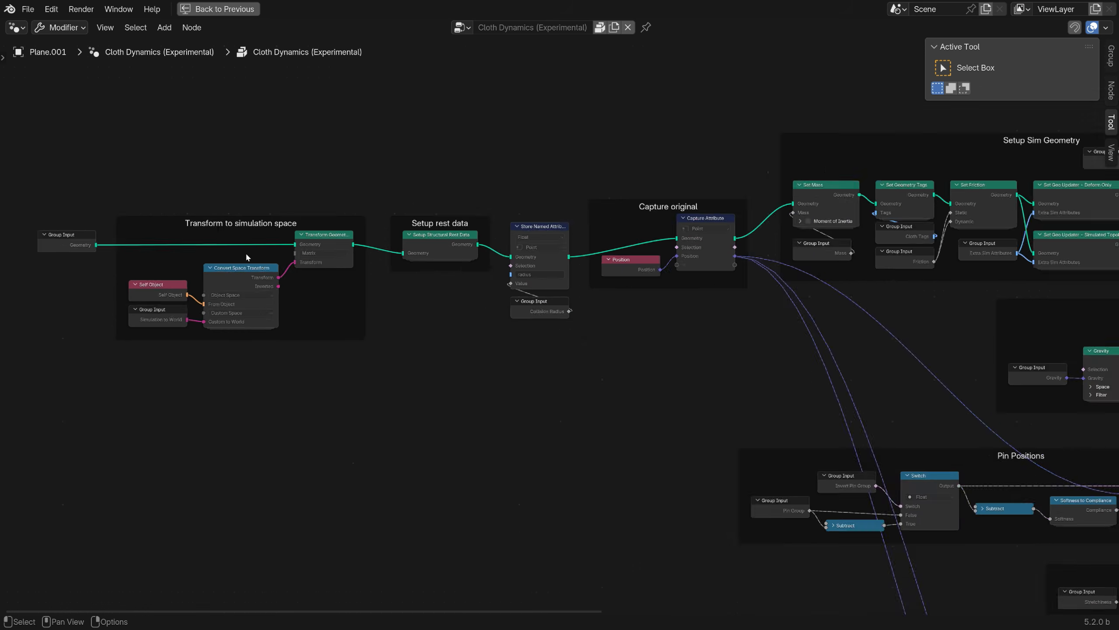
Examine the Cloth Dynamics (Experimental) node group from its constraint and effector frames through to the XPBD Simulation node.
scroll(247, 258, up, 3)
middle_drag(421, 325, 269, 357)
scroll(591, 379, up, 1)
middle_drag(589, 380, 303, 387)
middle_drag(774, 390, 472, 345)
scroll(577, 507, down, 3)
middle_drag(579, 508, 519, 332)
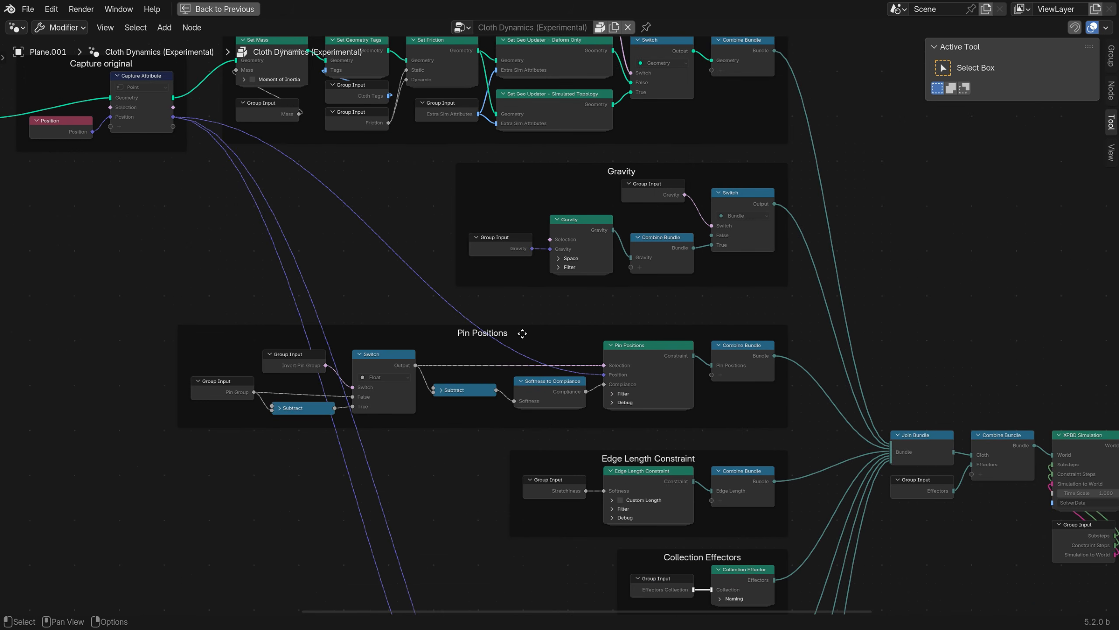
middle_drag(502, 505, 518, 342)
middle_drag(590, 456, 492, 359)
middle_drag(747, 397, 539, 546)
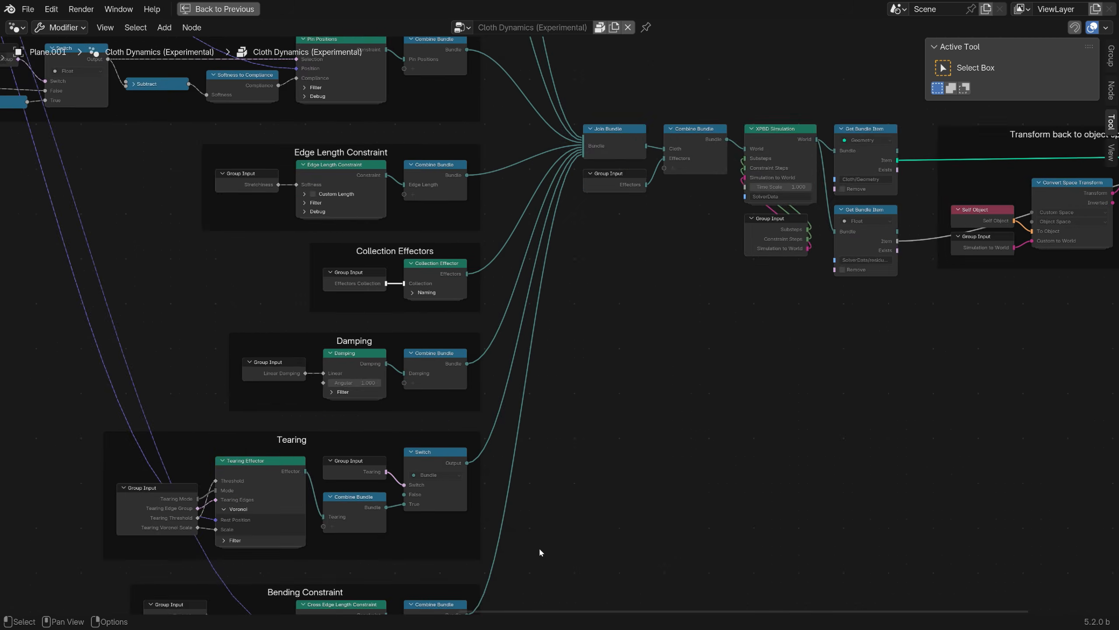
middle_drag(647, 389, 368, 524)
Look inside the XPBD Simulation node group, following its nodes past the simulation zone to the output, and return to the parent tree.
scroll(473, 273, up, 14)
click(472, 279)
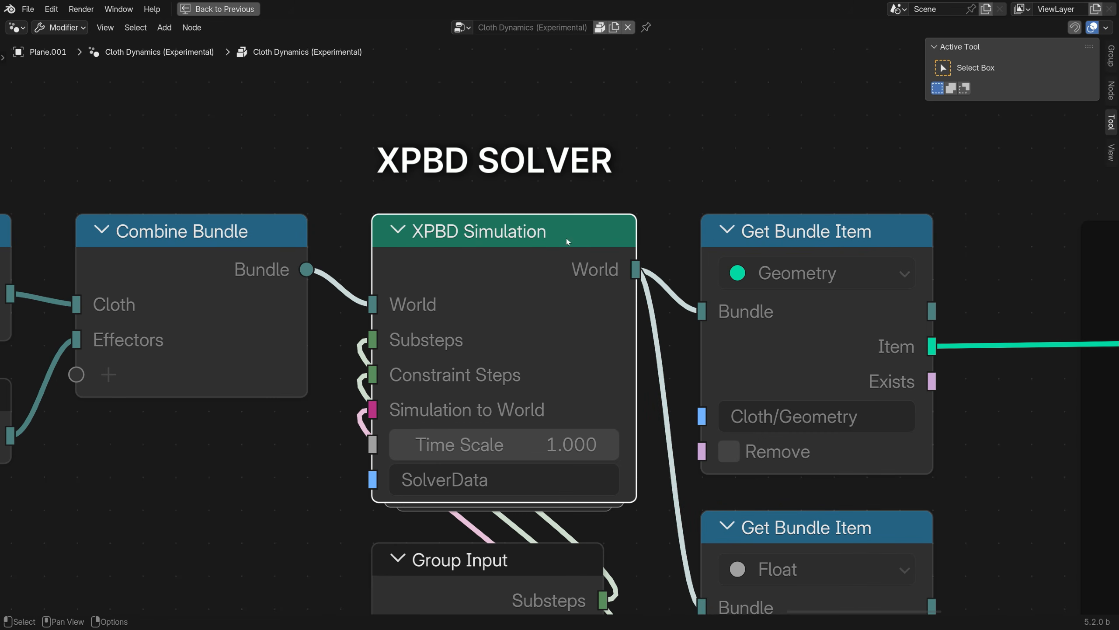
key(Tab)
scroll(537, 334, down, 9)
middle_drag(483, 417, 344, 369)
scroll(240, 357, up, 15)
middle_drag(790, 383, 351, 372)
middle_drag(864, 408, 352, 428)
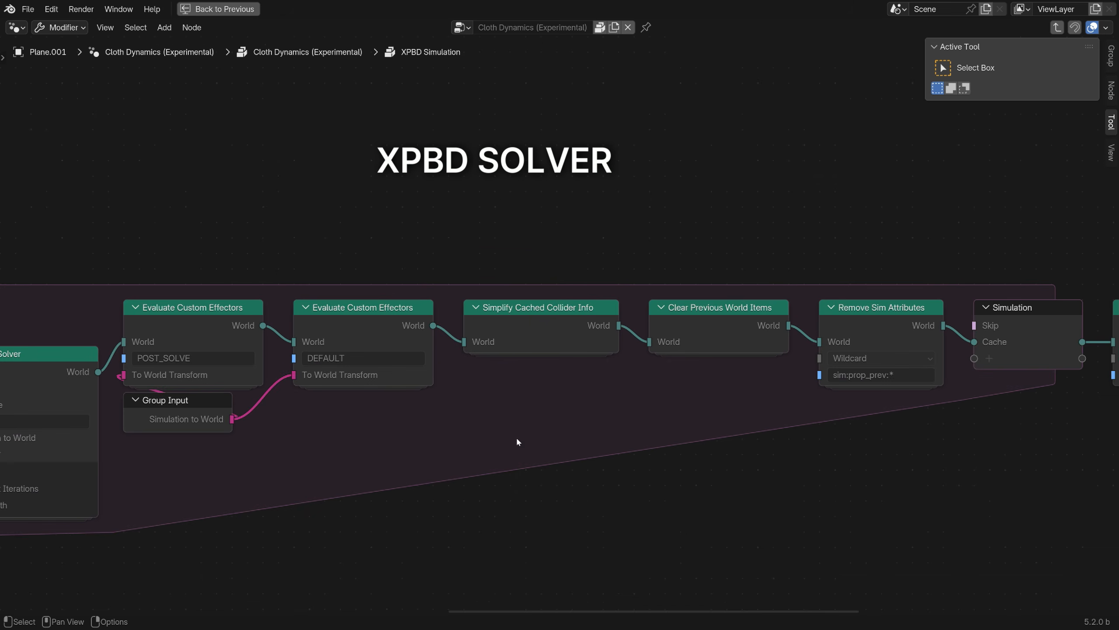
middle_drag(827, 429, 322, 445)
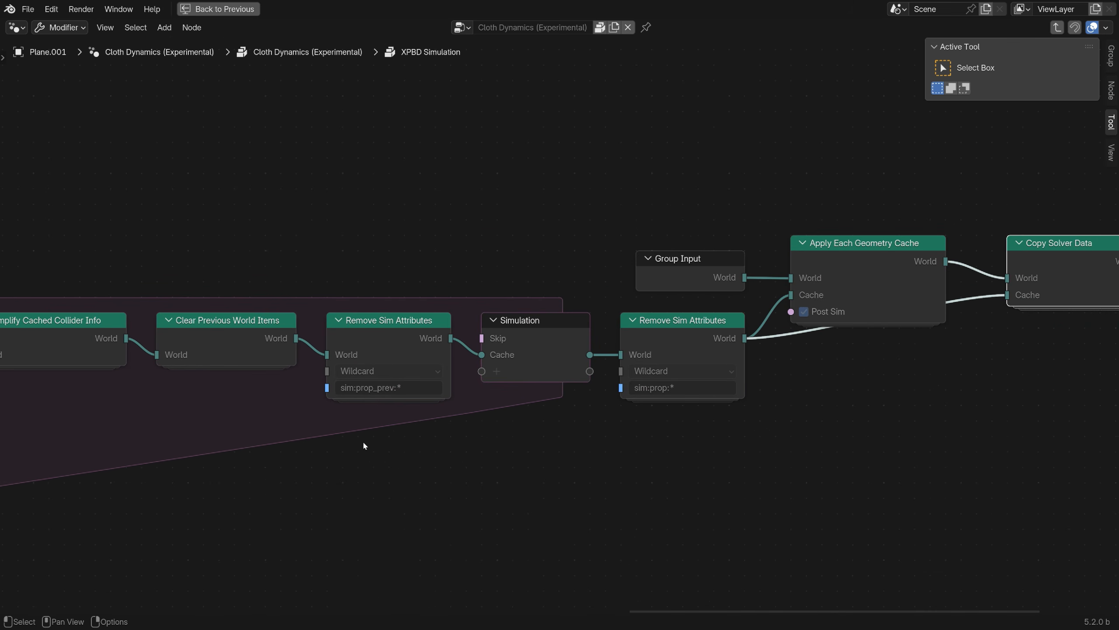
click(156, 54)
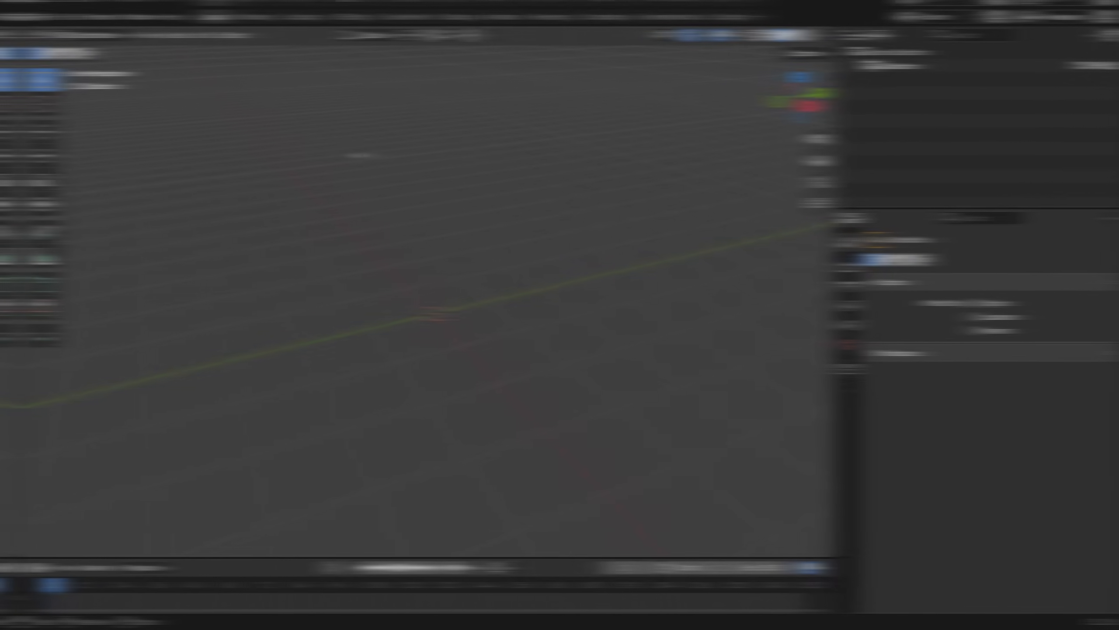
Add a mesh plane at the origin and scale it up to about 2.4 times.
key(shift+a)
mouse_move(333, 159)
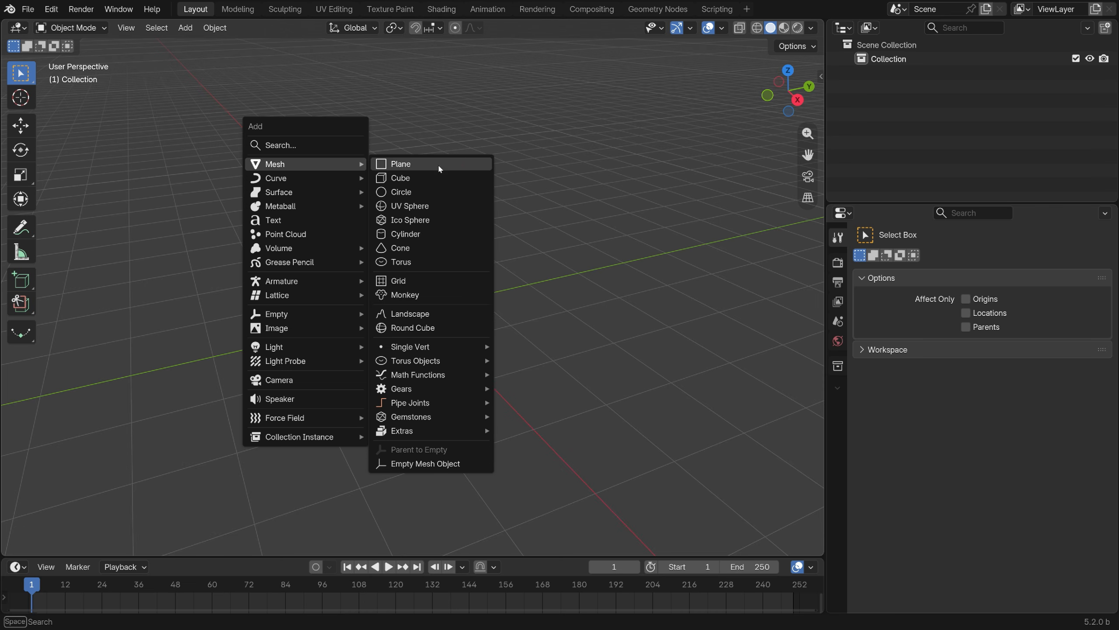
click(456, 166)
key(s)
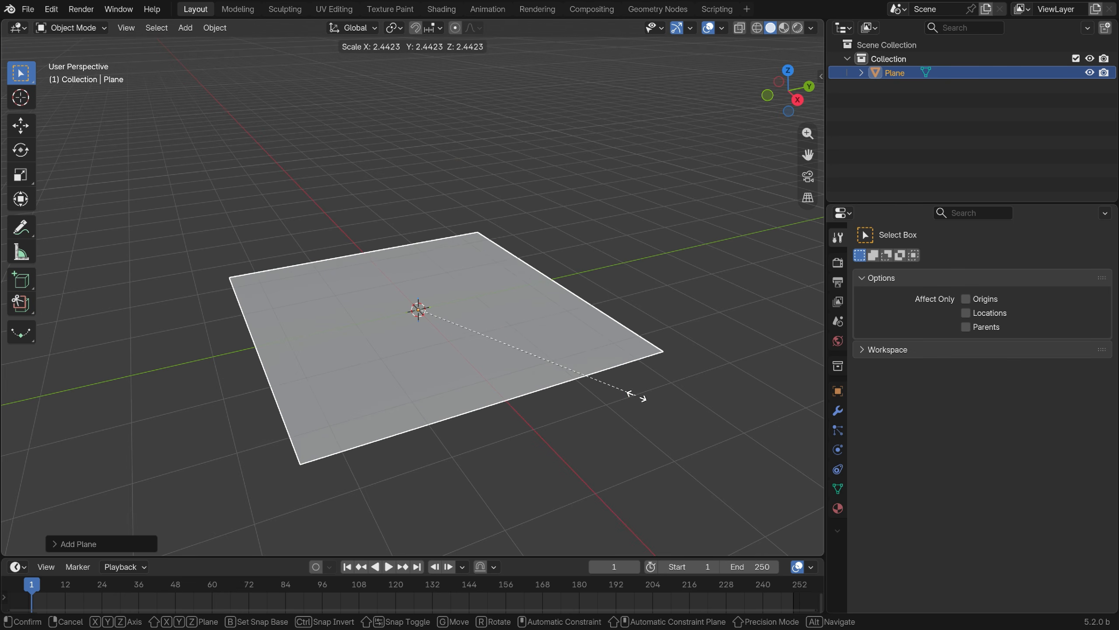
click(635, 392)
Move the plane up along the Z axis so it sits well above the origin.
middle_drag(634, 392, 504, 375)
key(g)
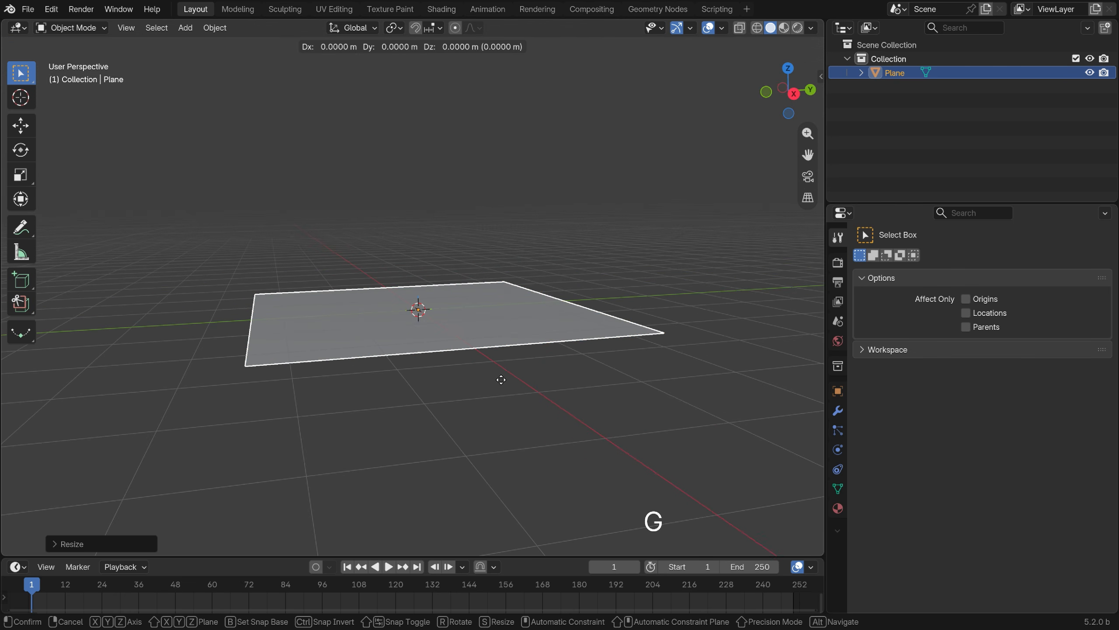
key(z)
click(456, 241)
Subdivide the plane's mesh with 20 cuts and return to Object Mode.
middle_drag(456, 241, 465, 278)
key(Tab)
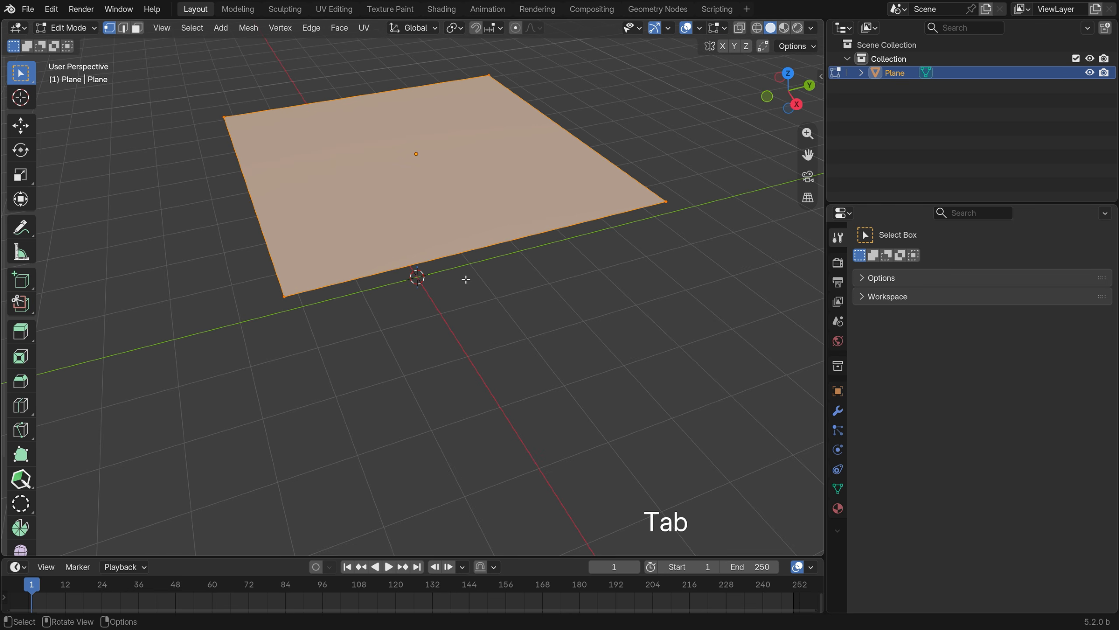
right_click(648, 106)
click(626, 130)
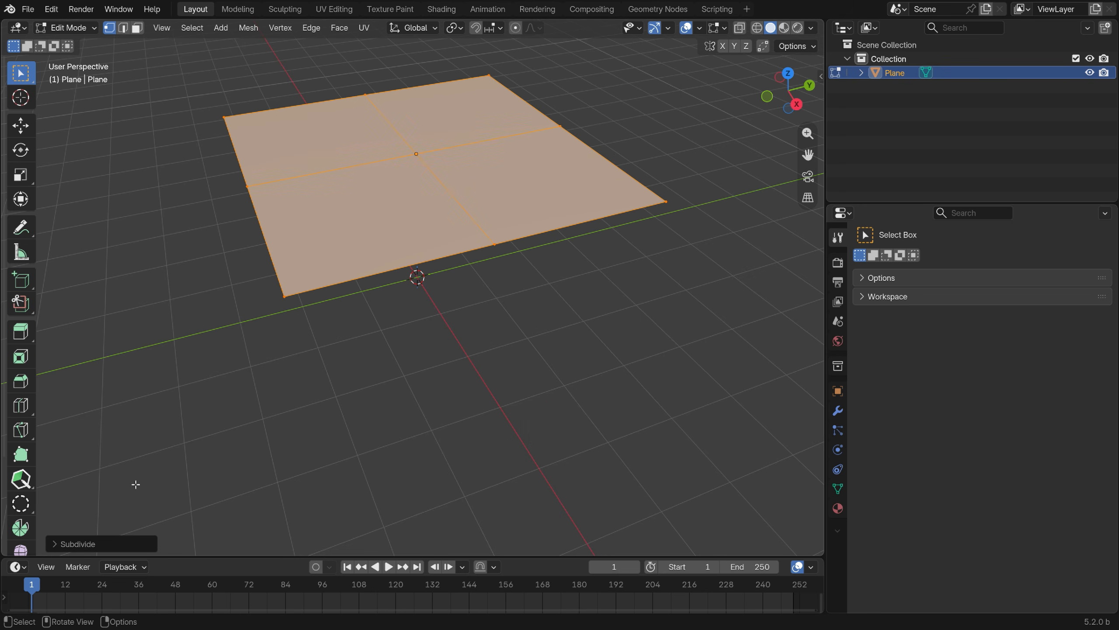
click(86, 541)
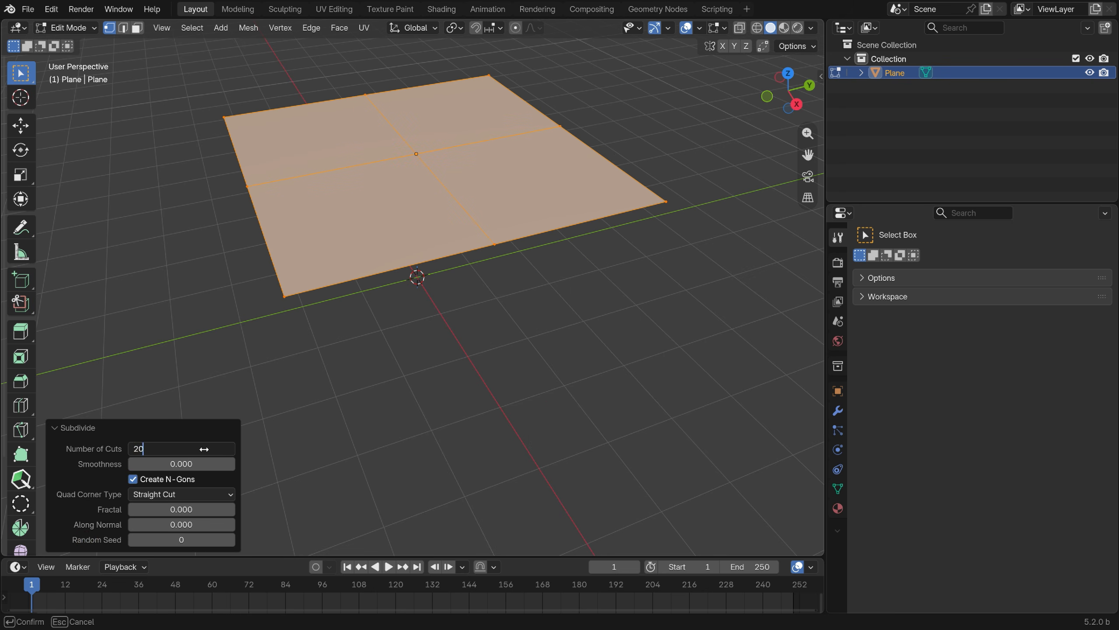
click(61, 428)
middle_drag(62, 427, 267, 375)
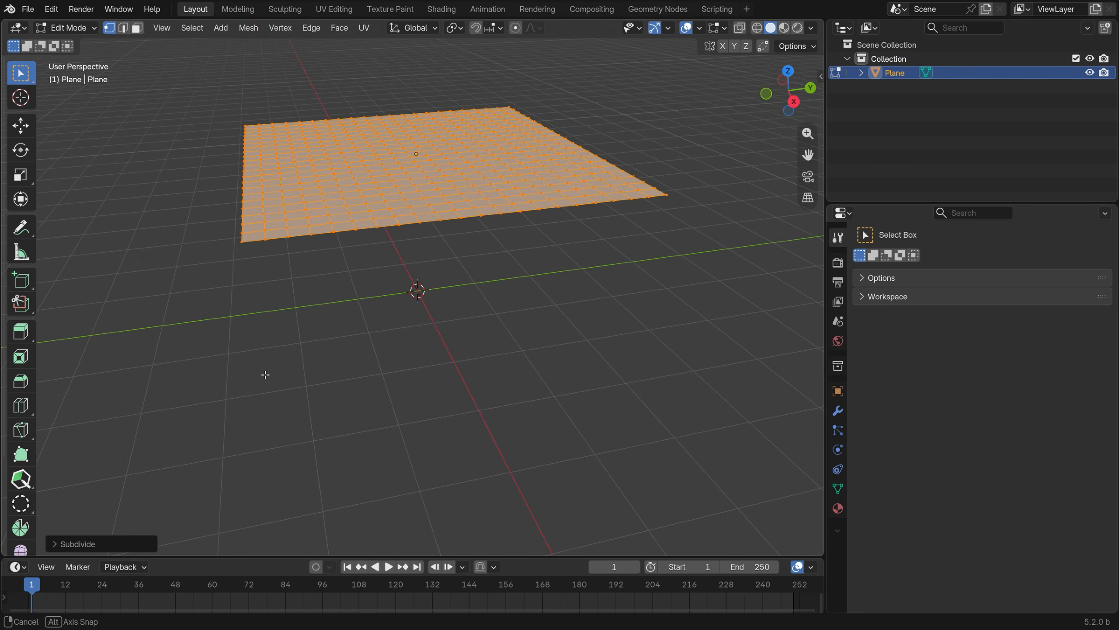
key(Tab)
Add a UV sphere at the origin beneath the plane and scale it to fit under the plane.
middle_drag(370, 392, 376, 273)
key(shift+a)
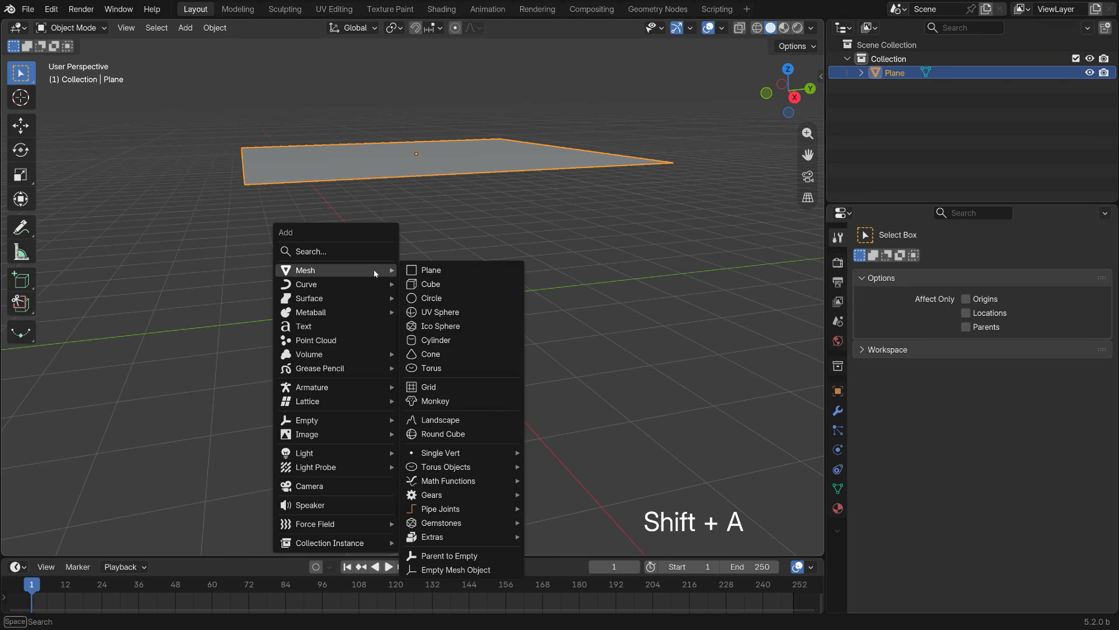
click(440, 312)
middle_drag(440, 316, 337, 372)
key(s)
click(450, 379)
Duplicate the plane and sphere together and place the copies beside the originals along the Y axis.
drag(165, 198, 422, 432)
key(shift+d)
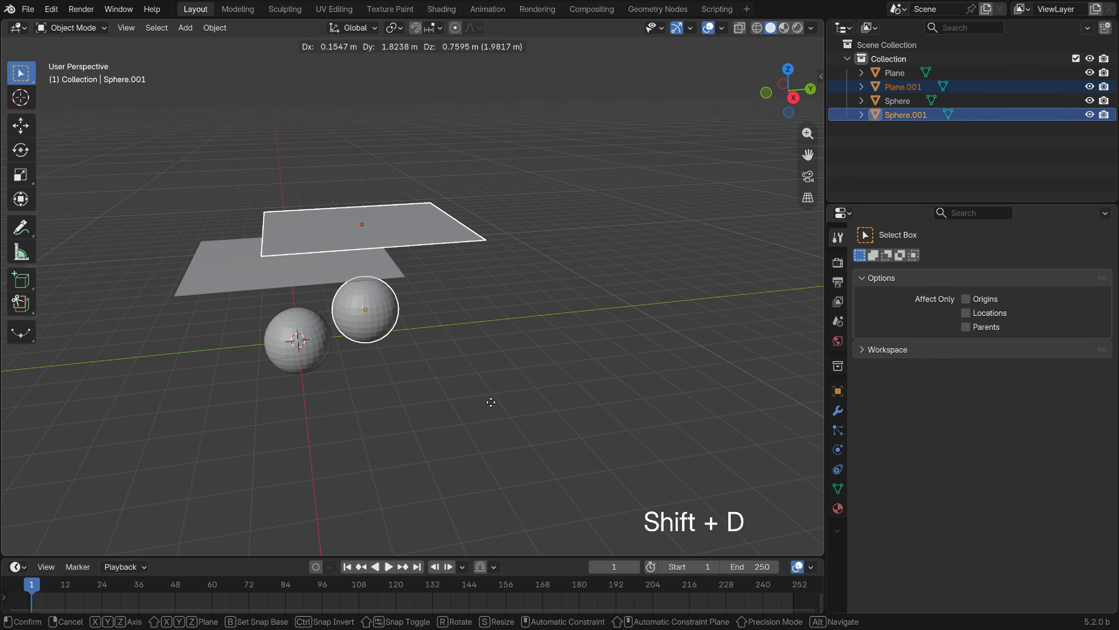
key(y)
click(695, 375)
Give the original plane Cloth physics and the original sphere beneath it Collision physics.
mouse_move(601, 376)
middle_down()
mouse_move(599, 395)
mouse_move(607, 380)
middle_up()
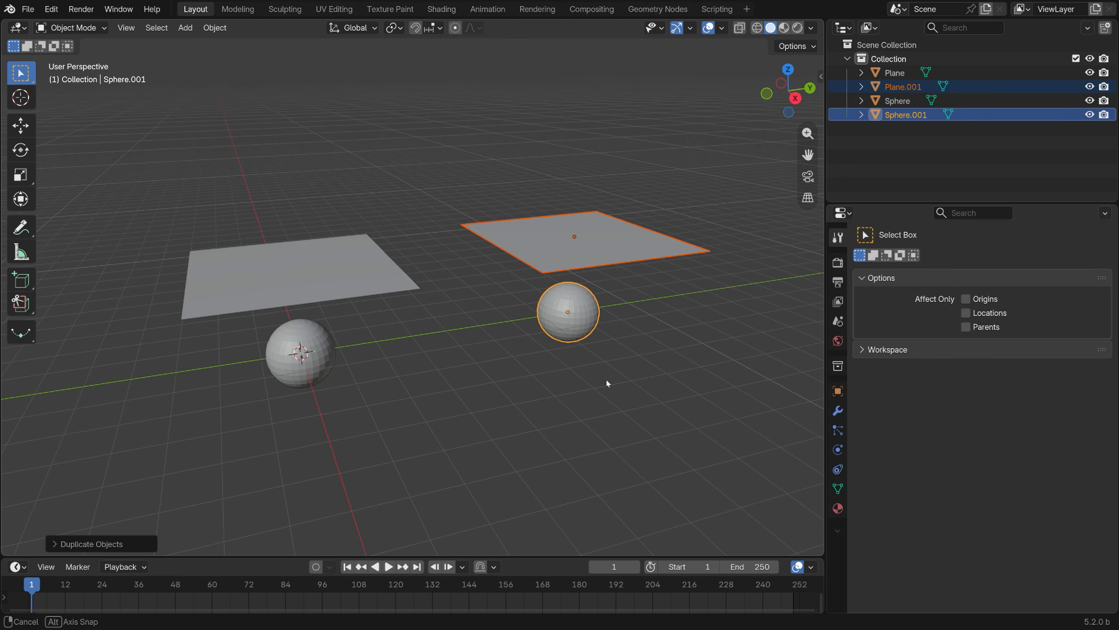
click(374, 289)
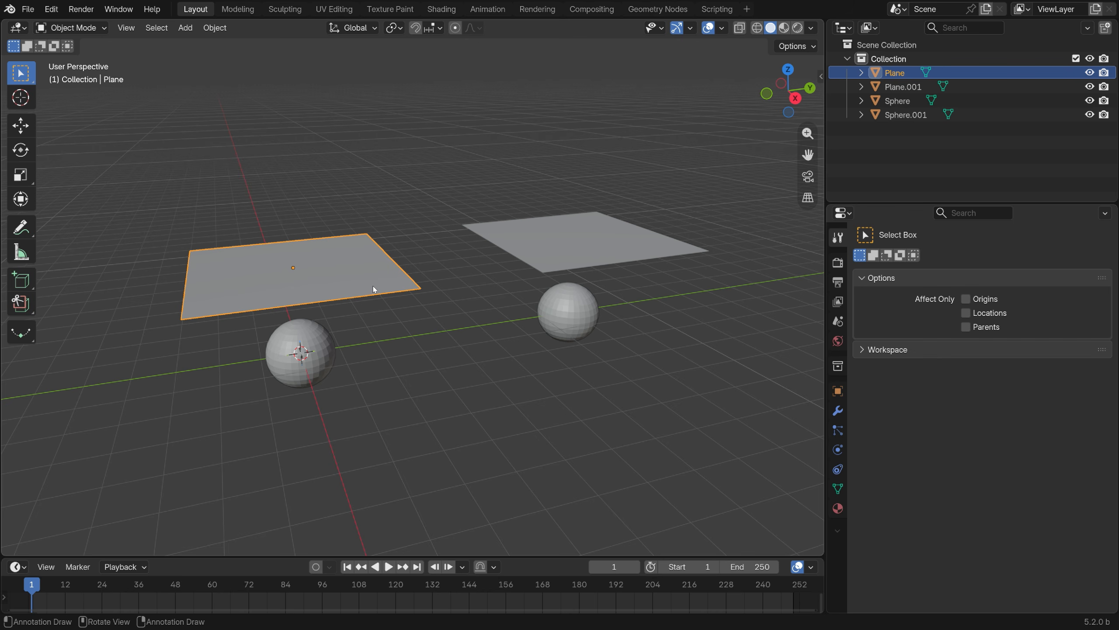
click(832, 450)
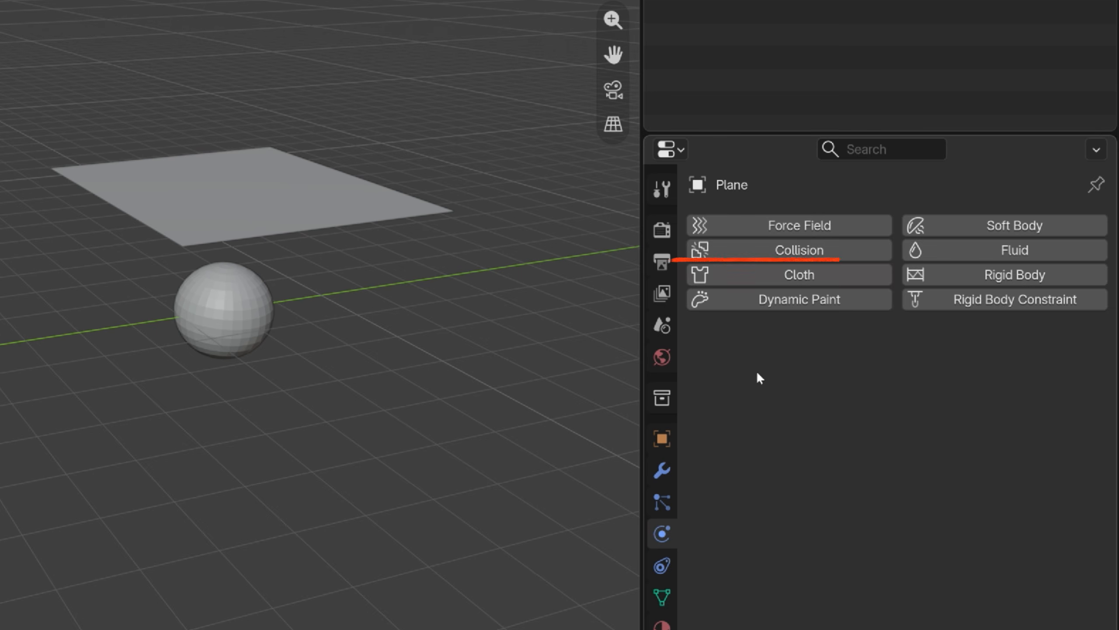
click(849, 279)
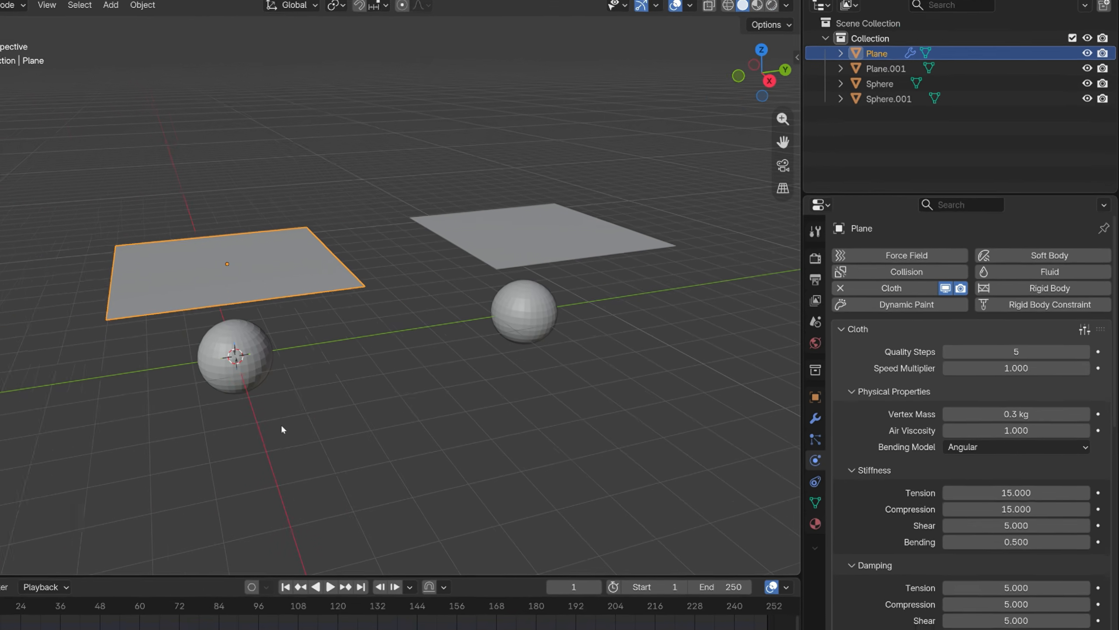
click(304, 377)
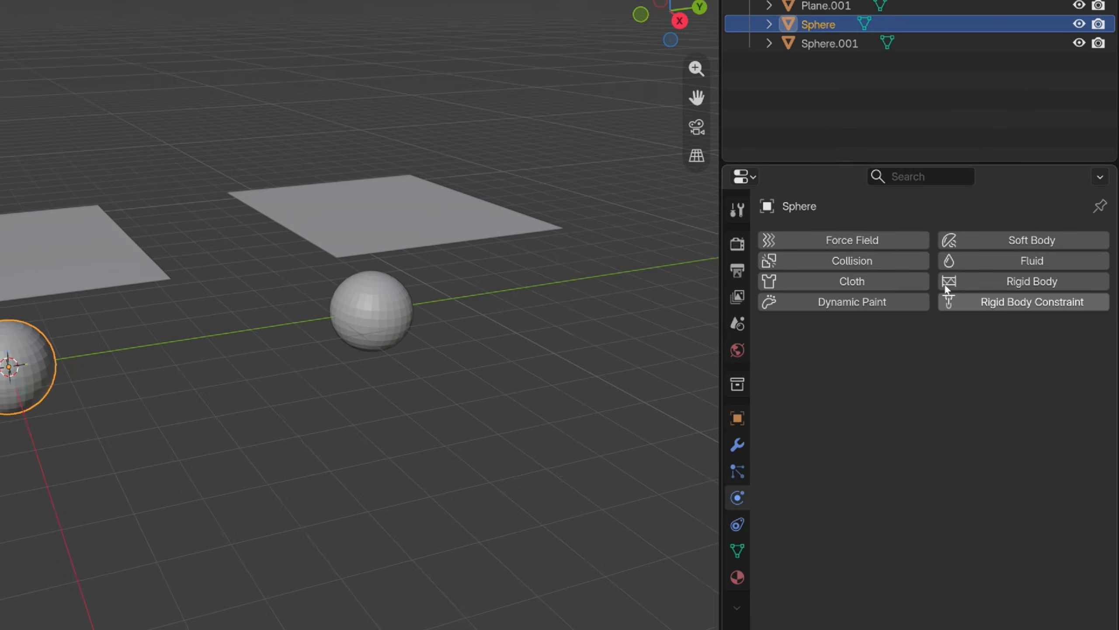
click(961, 274)
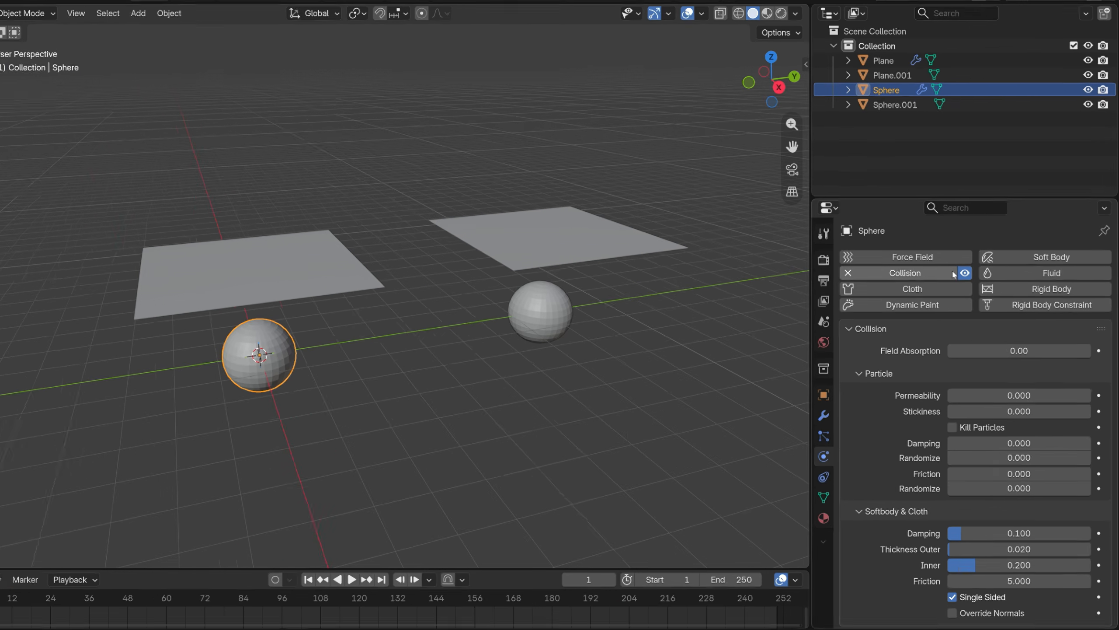
Play the cloth simulation twice to watch the plane drape over the sphere, and return to the first frame.
click(388, 568)
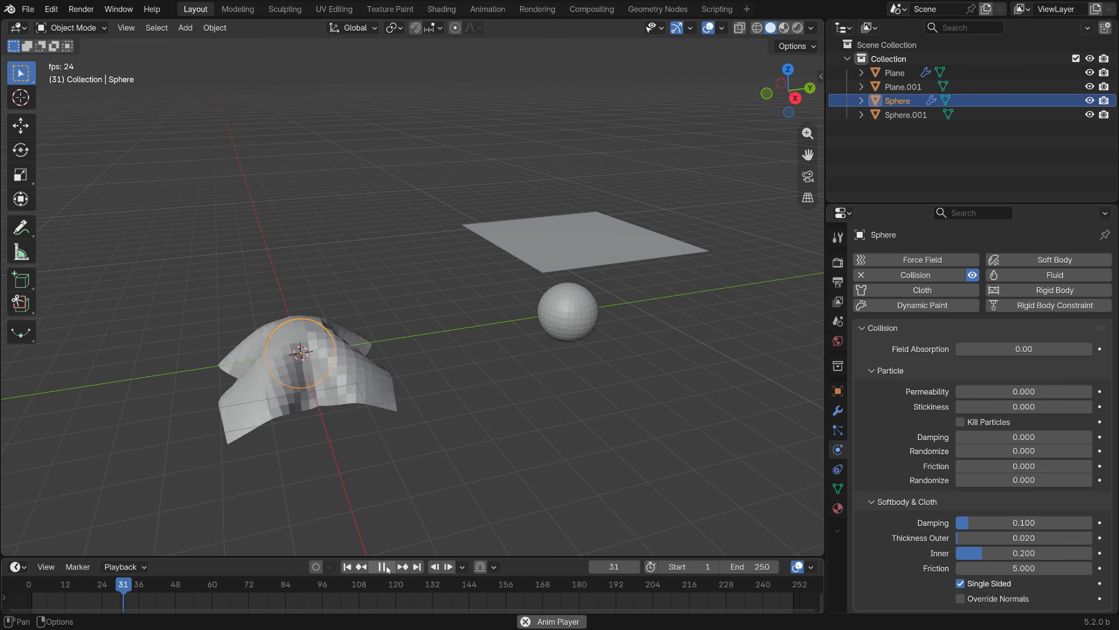
click(388, 568)
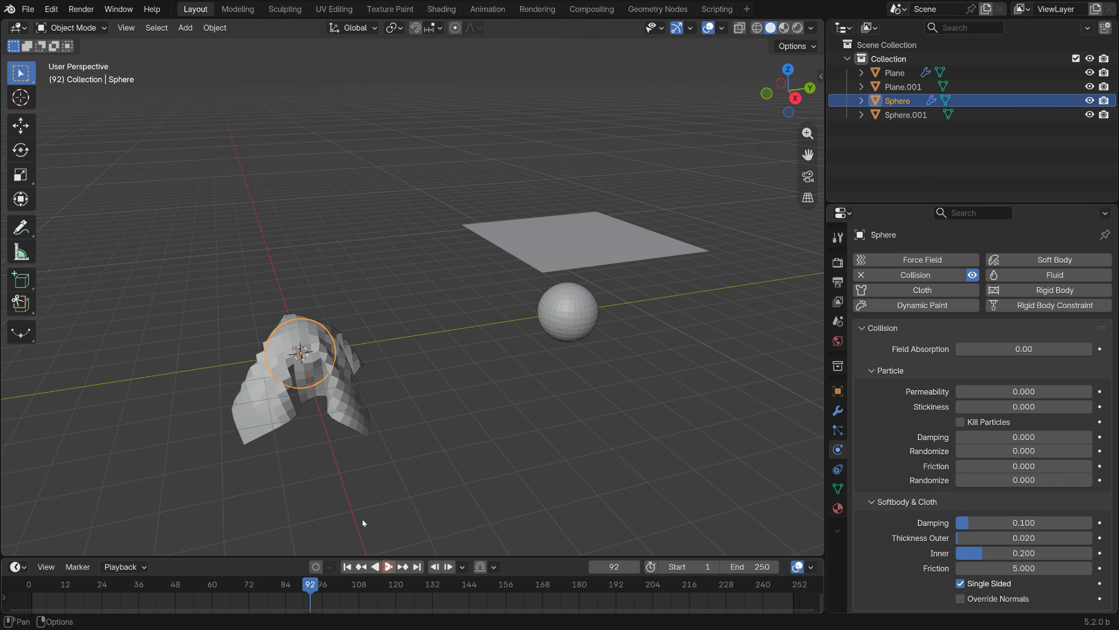
scroll(324, 436, up, 3)
scroll(368, 526, down, 1)
click(348, 567)
click(388, 567)
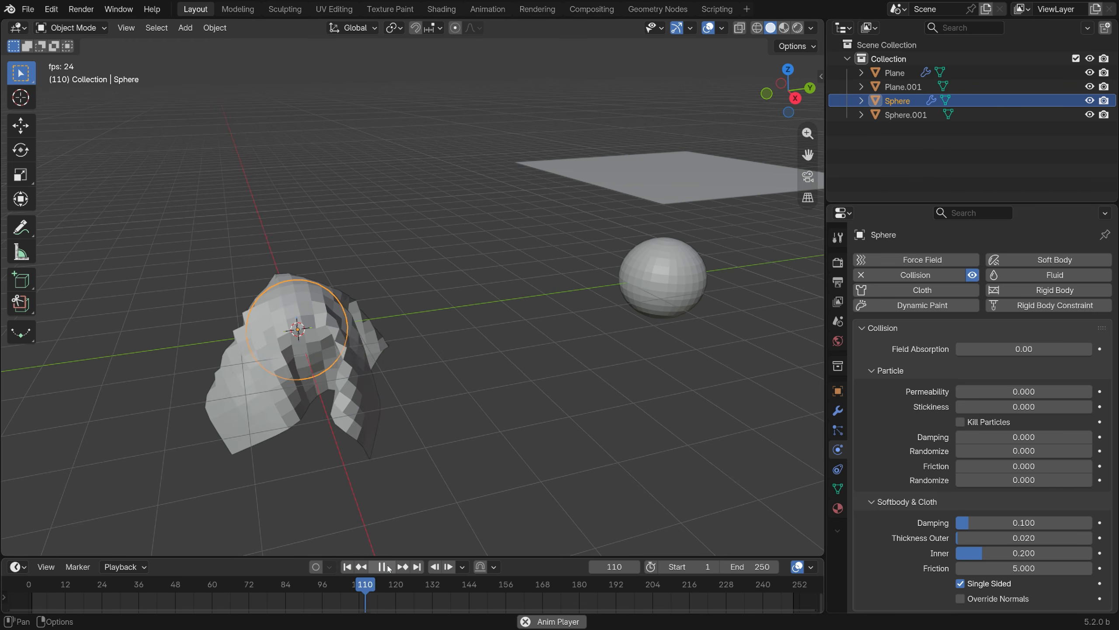
click(388, 567)
click(348, 567)
Add the Cloth Dynamics (Experimental) simulation modifier to the duplicated plane.
scroll(556, 395, down, 3)
scroll(554, 394, up, 1)
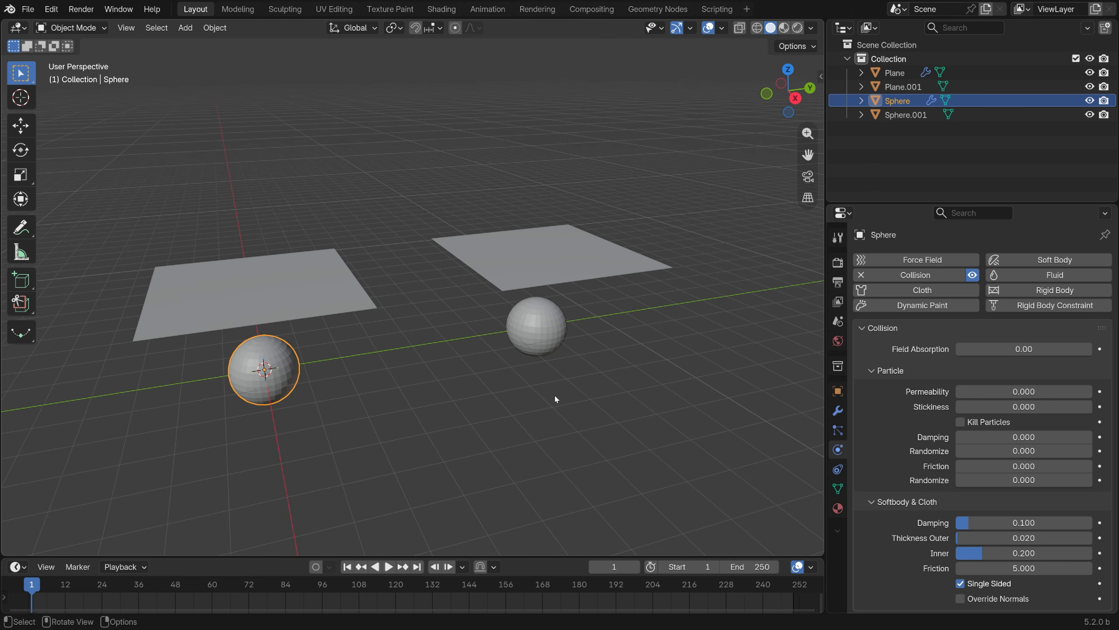
click(575, 268)
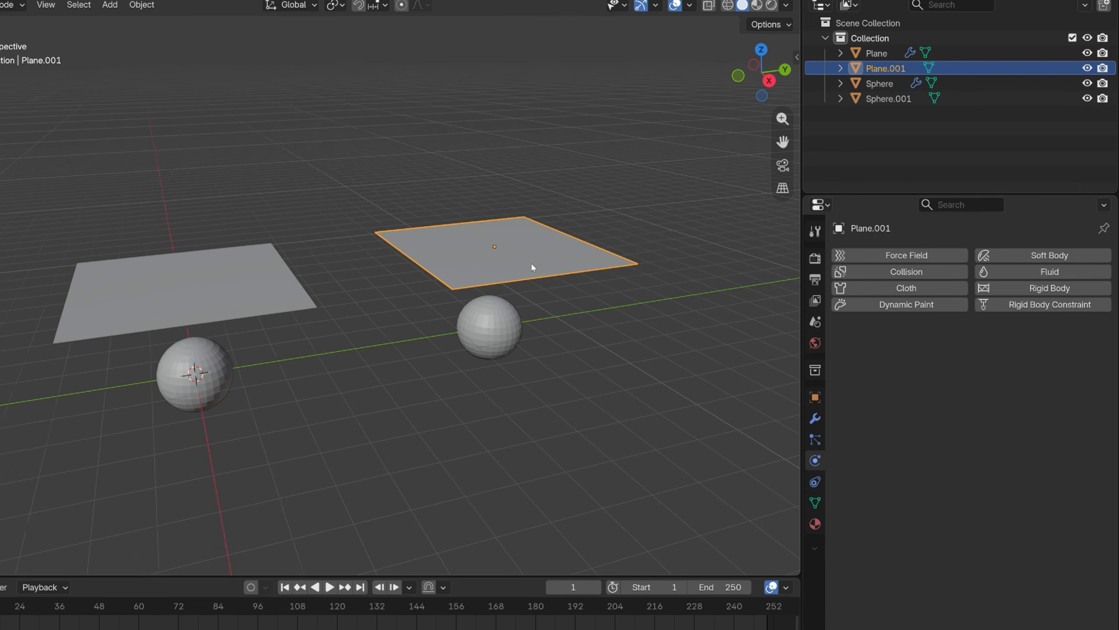
click(815, 418)
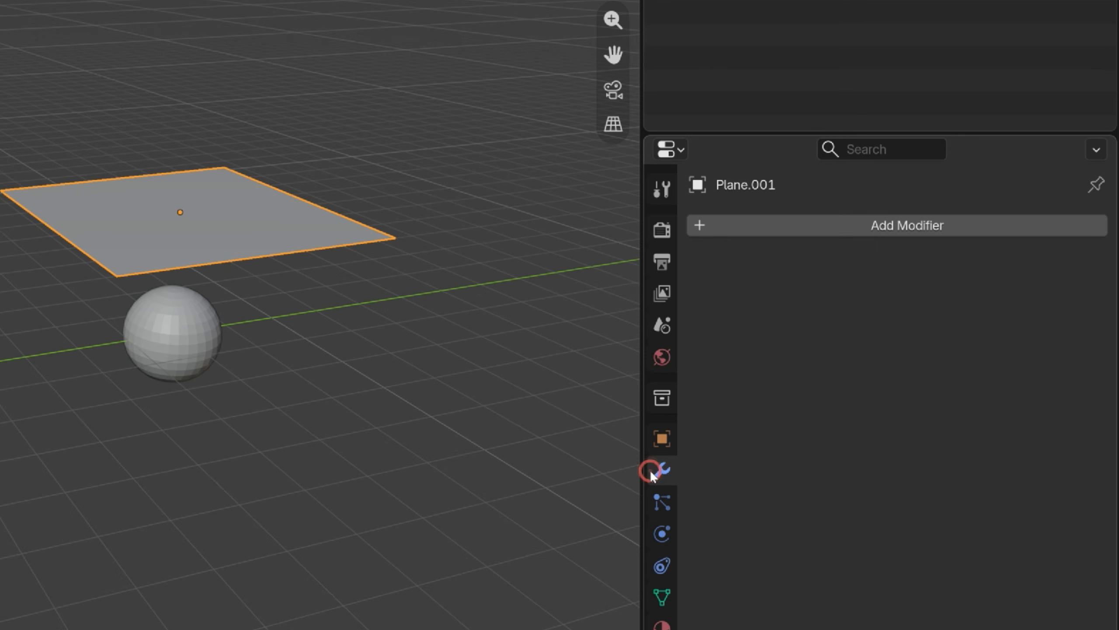
click(809, 226)
mouse_move(744, 458)
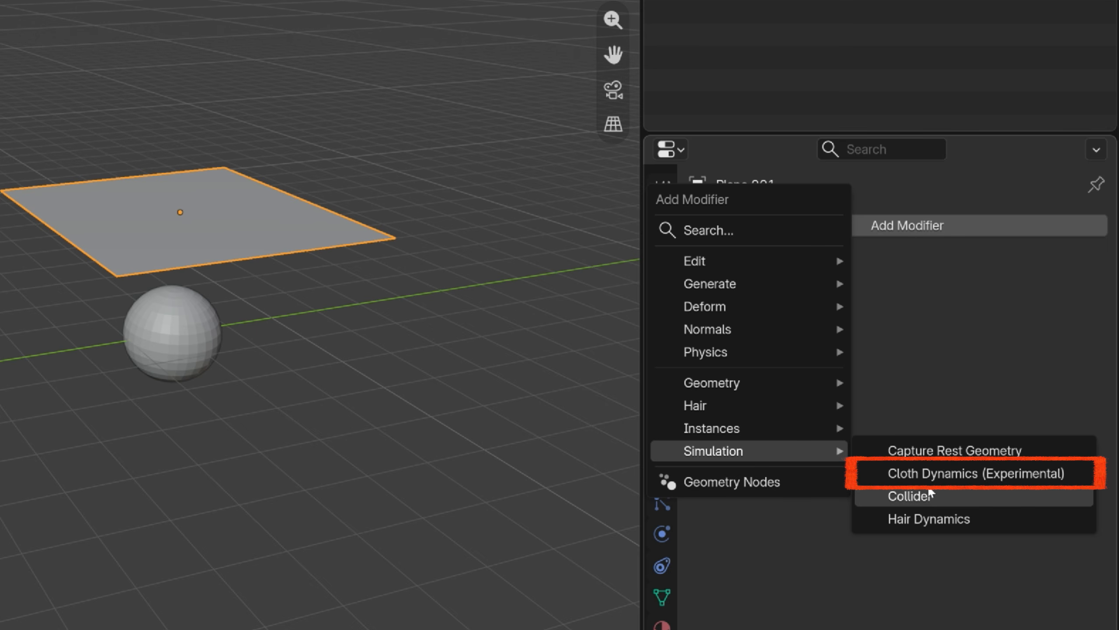
click(967, 475)
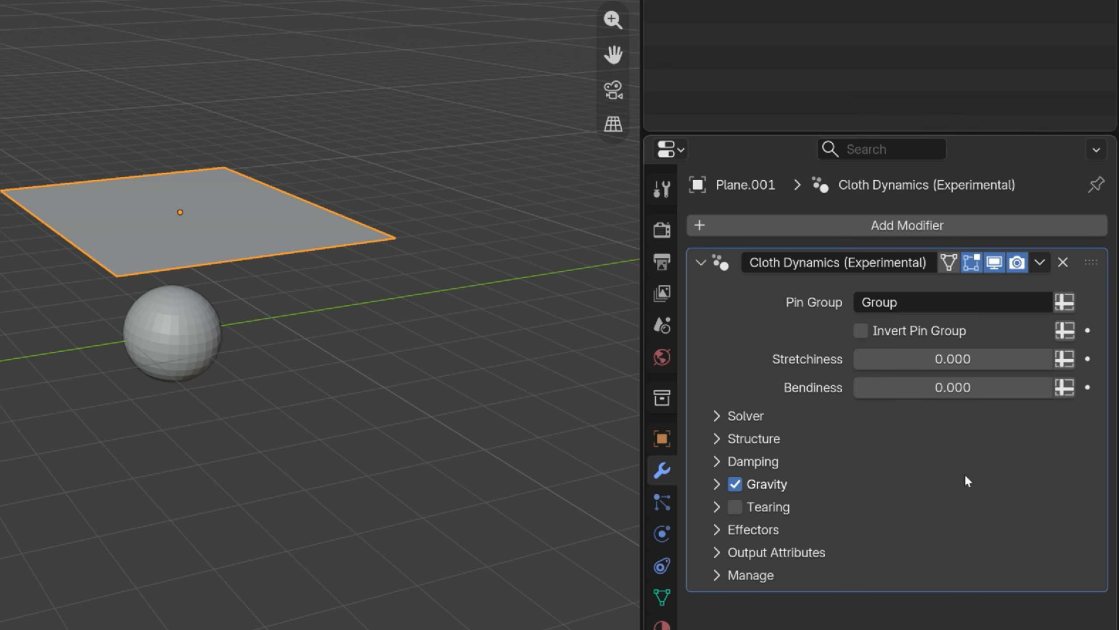
Add the Collider simulation modifier to the duplicated sphere.
click(173, 333)
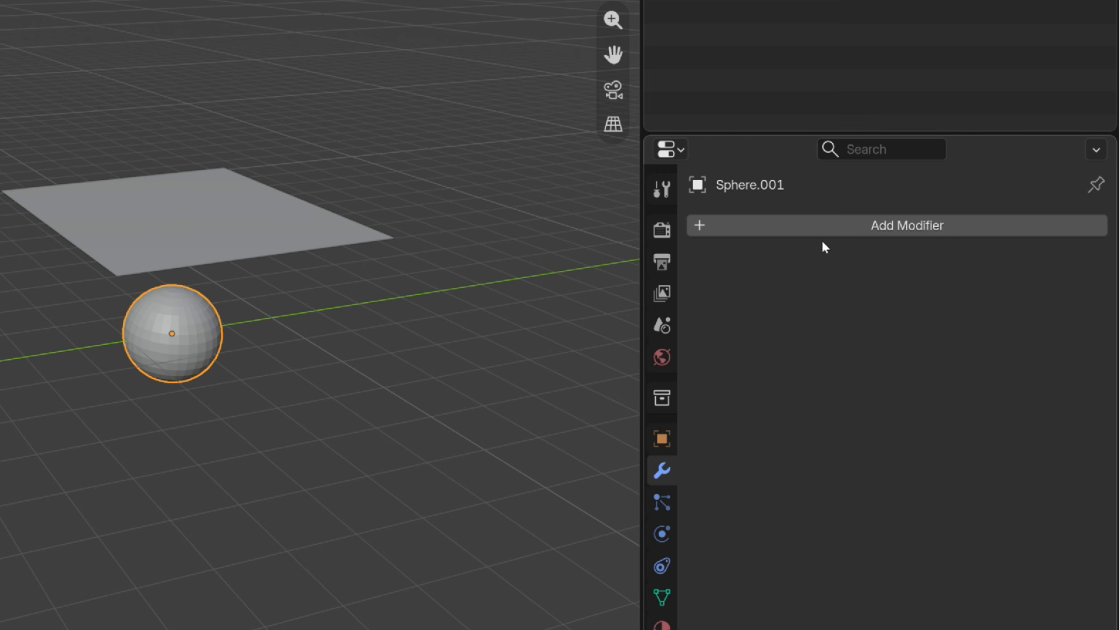
click(824, 225)
mouse_move(776, 208)
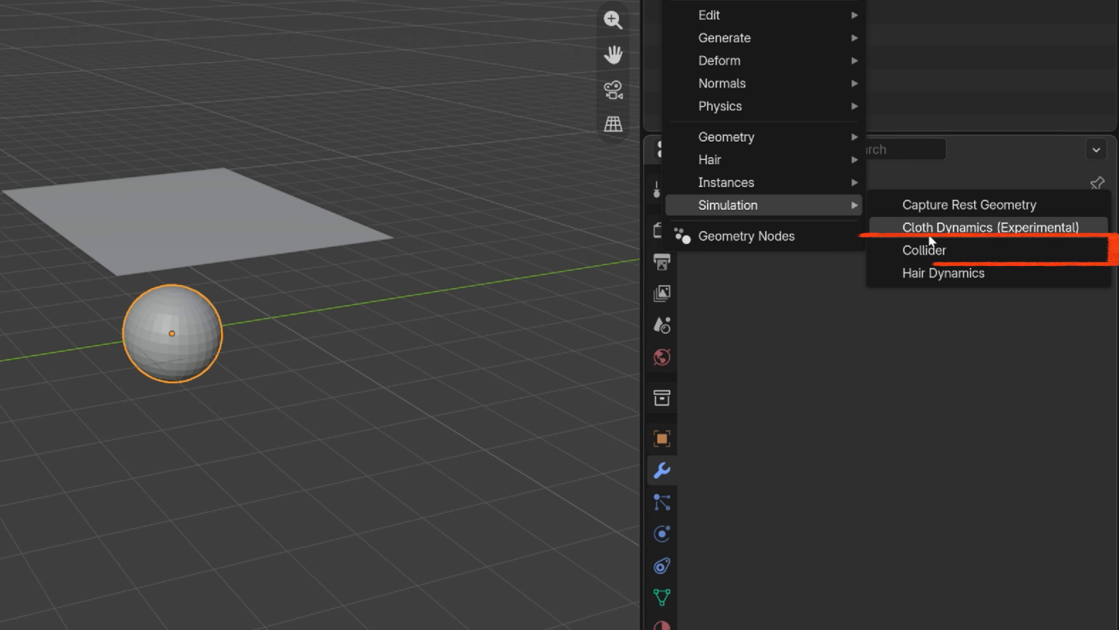
click(996, 260)
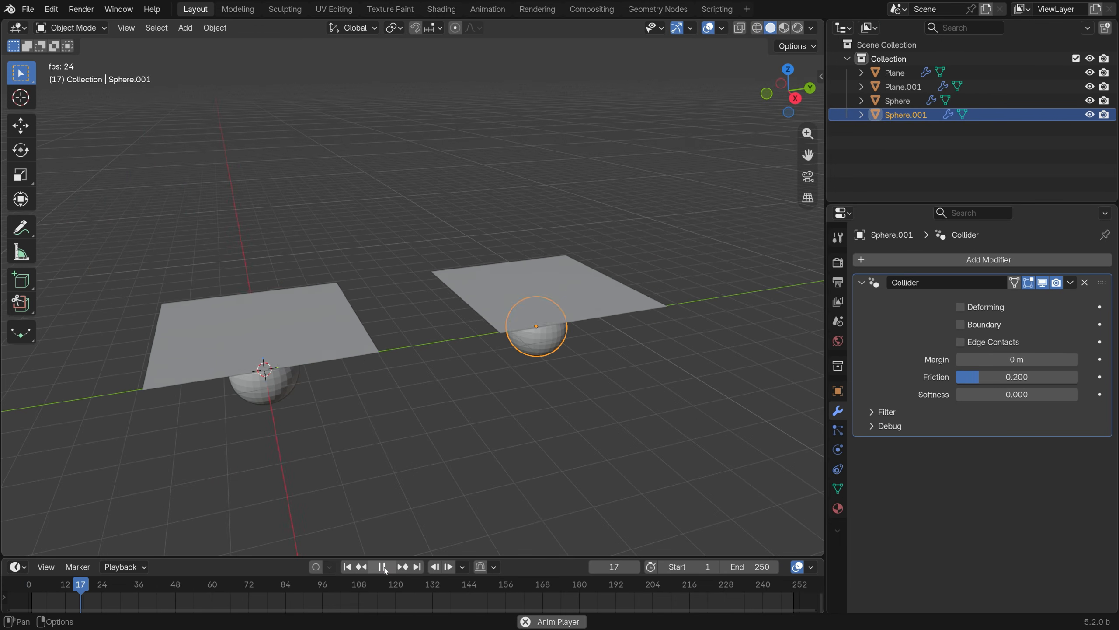
Play the animation again to compare how both planes fall onto their spheres, and return to the first frame.
click(383, 567)
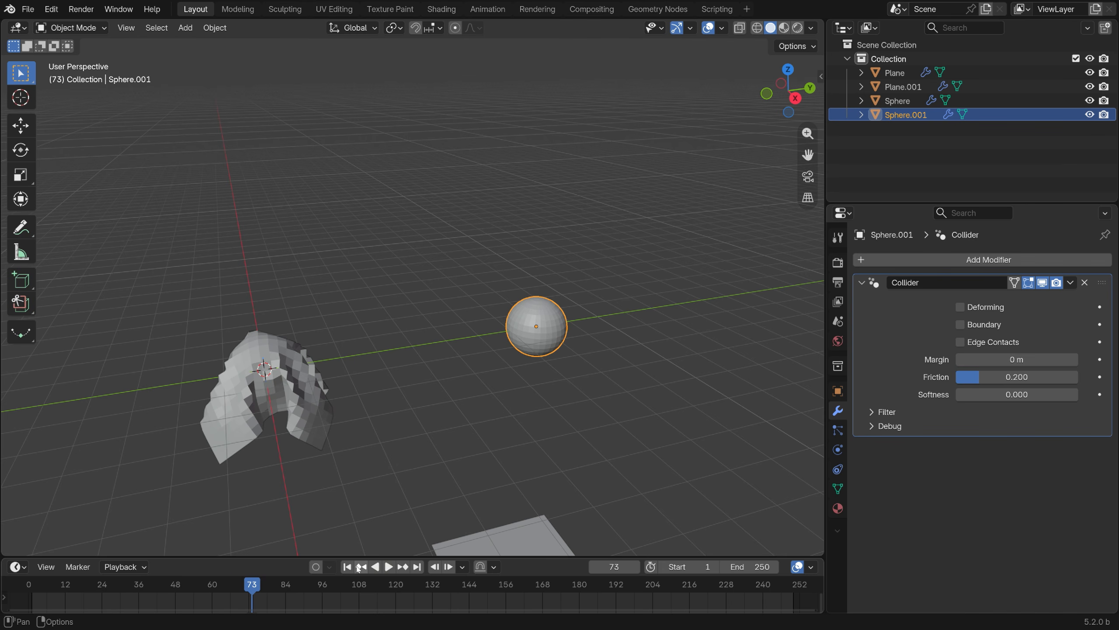
click(346, 567)
click(389, 567)
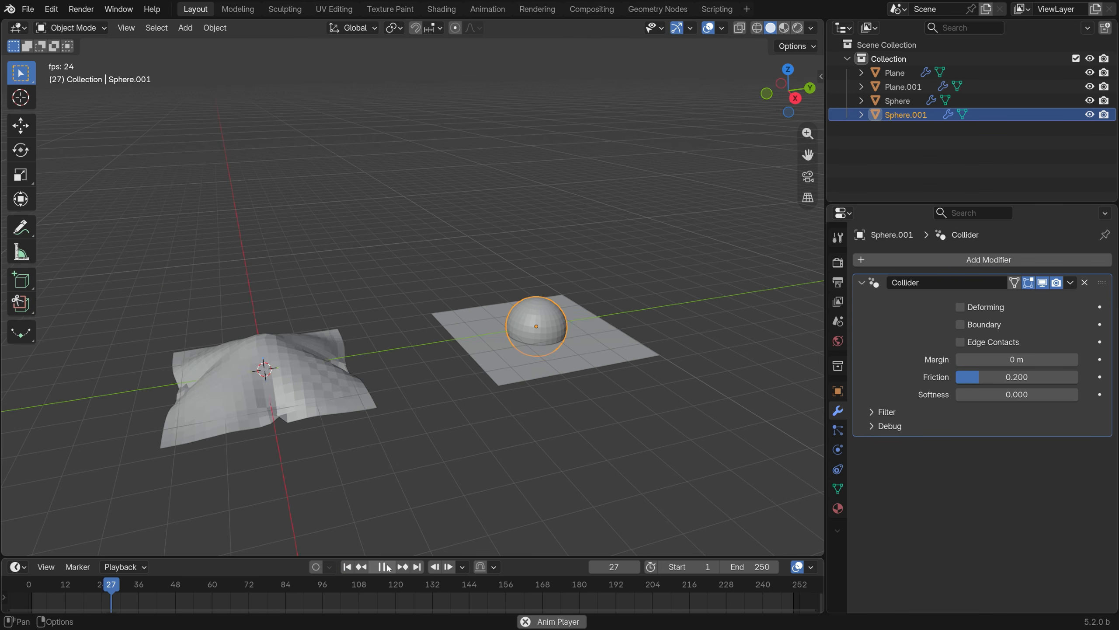
click(387, 567)
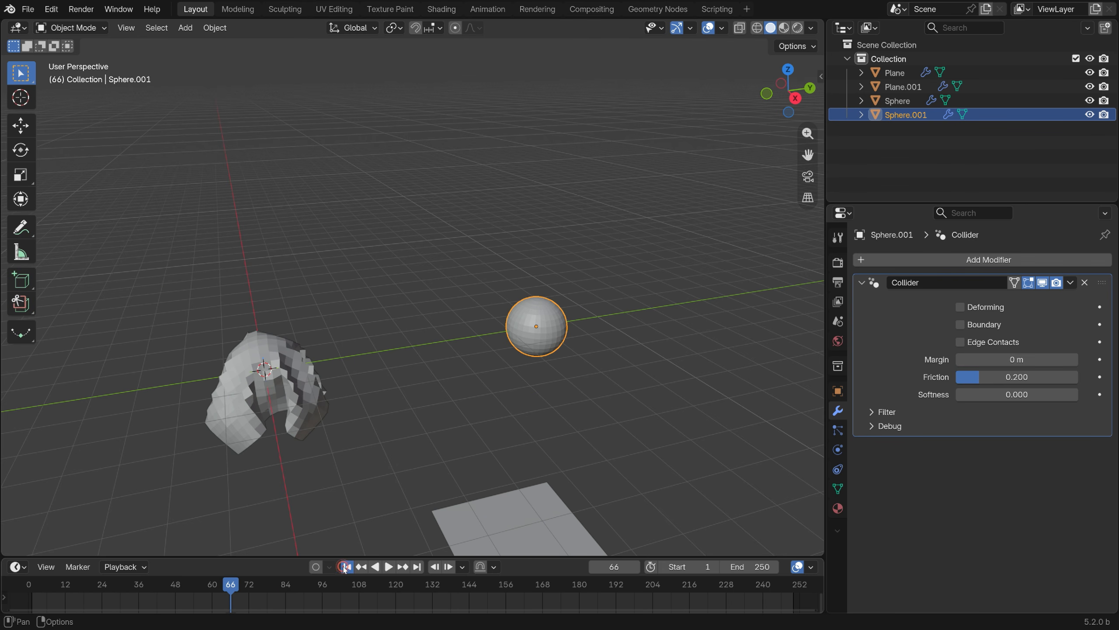
click(345, 568)
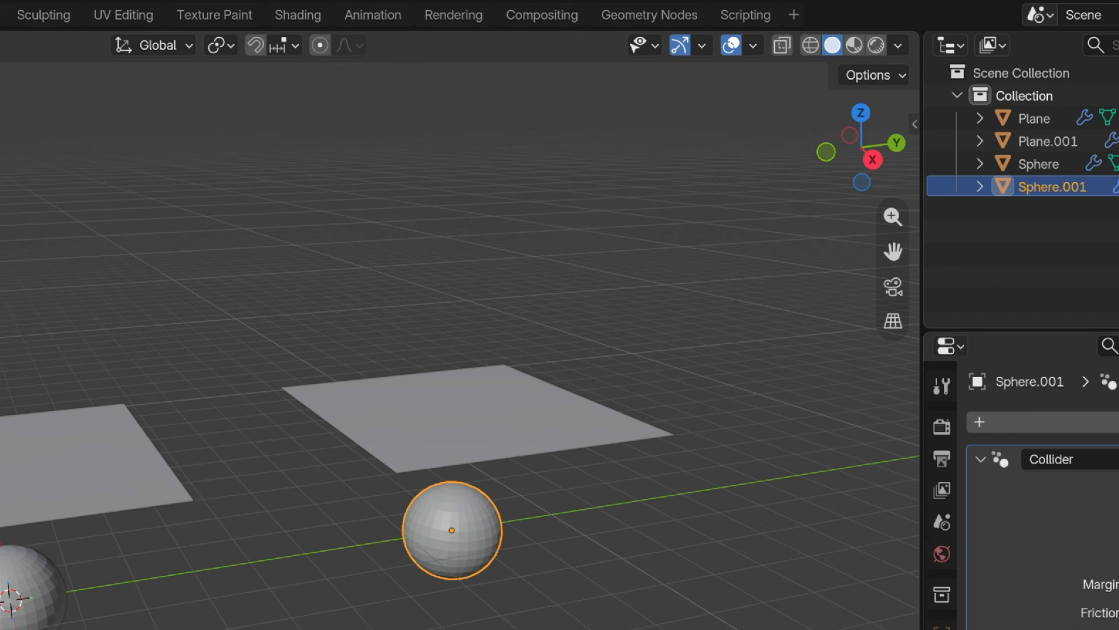
Move the duplicated sphere into a new collection named Collection 2.
key(m)
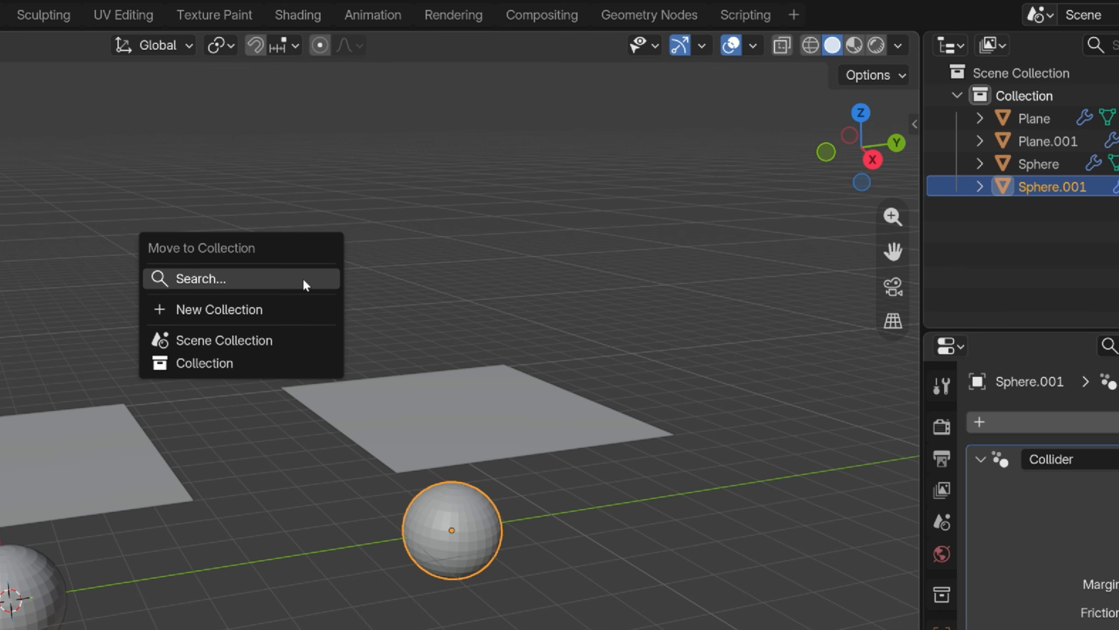
click(284, 309)
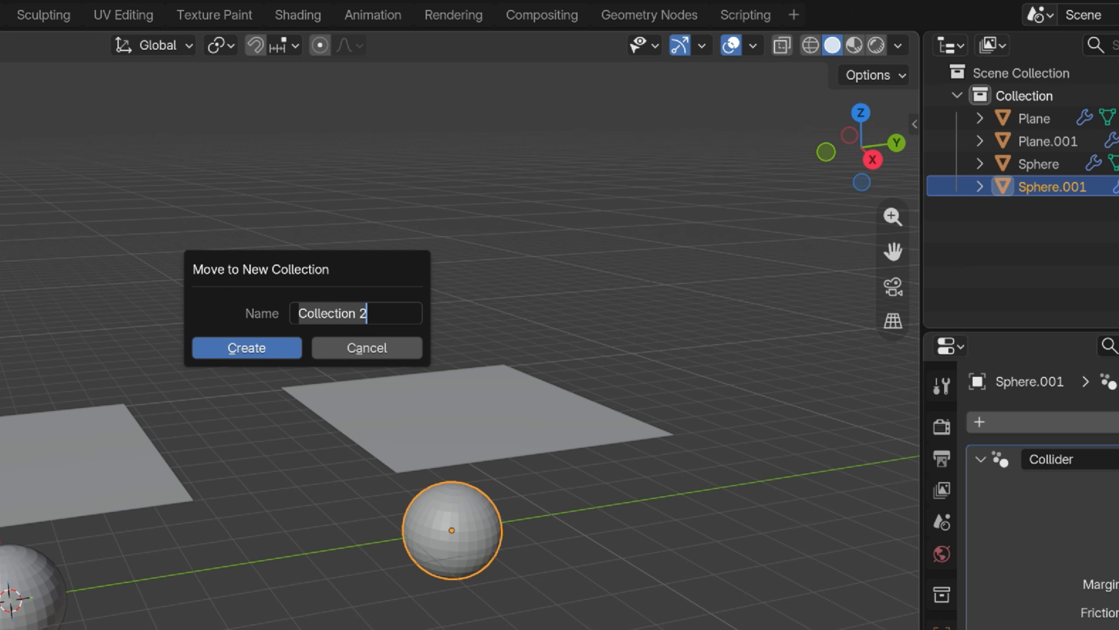
click(261, 352)
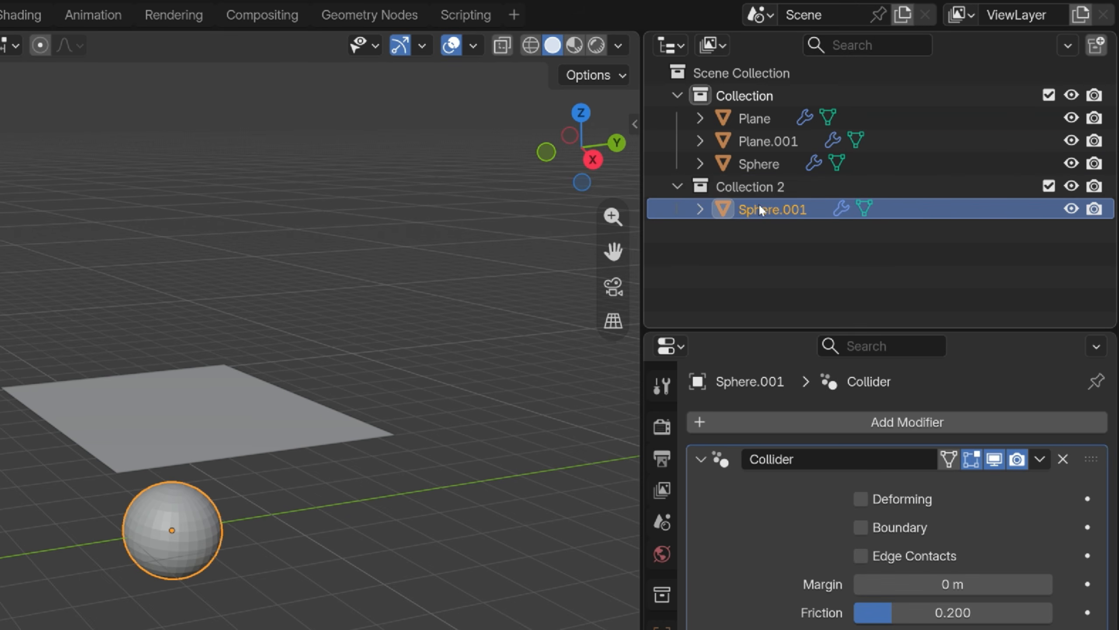
Assign Collection 2 as the effector collection in the duplicated plane's Cloth Dynamics (Experimental) modifier.
click(350, 423)
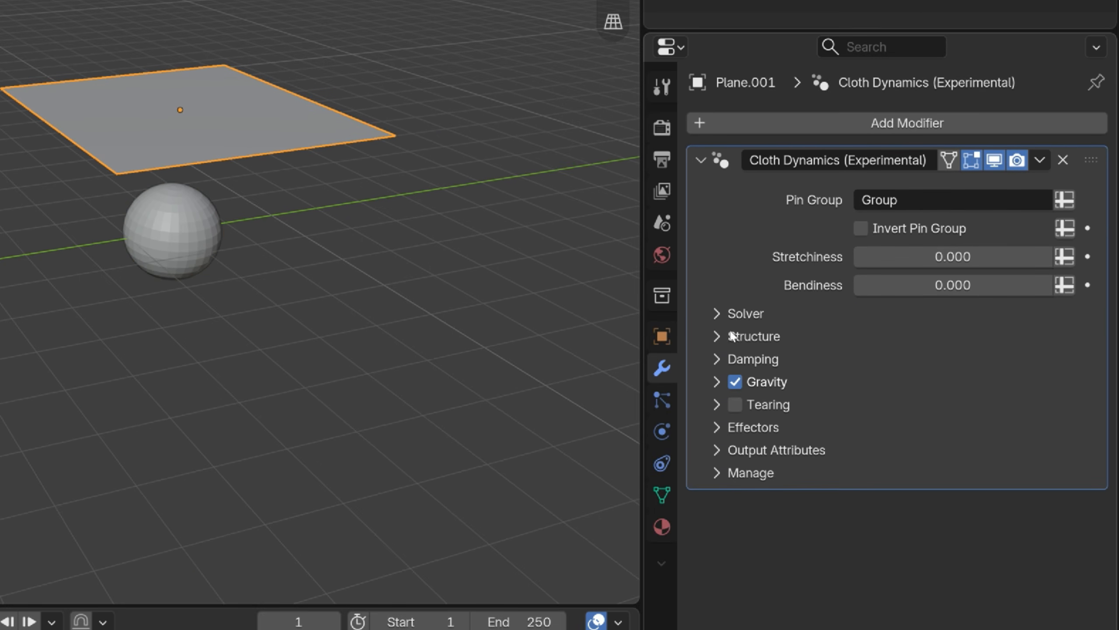
click(717, 426)
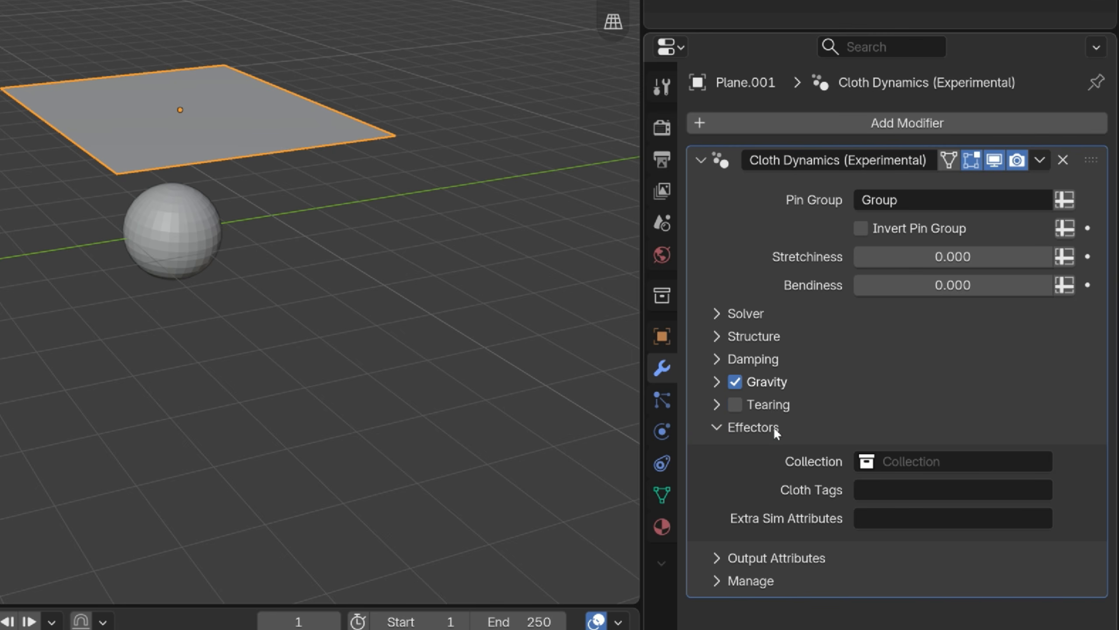
click(909, 461)
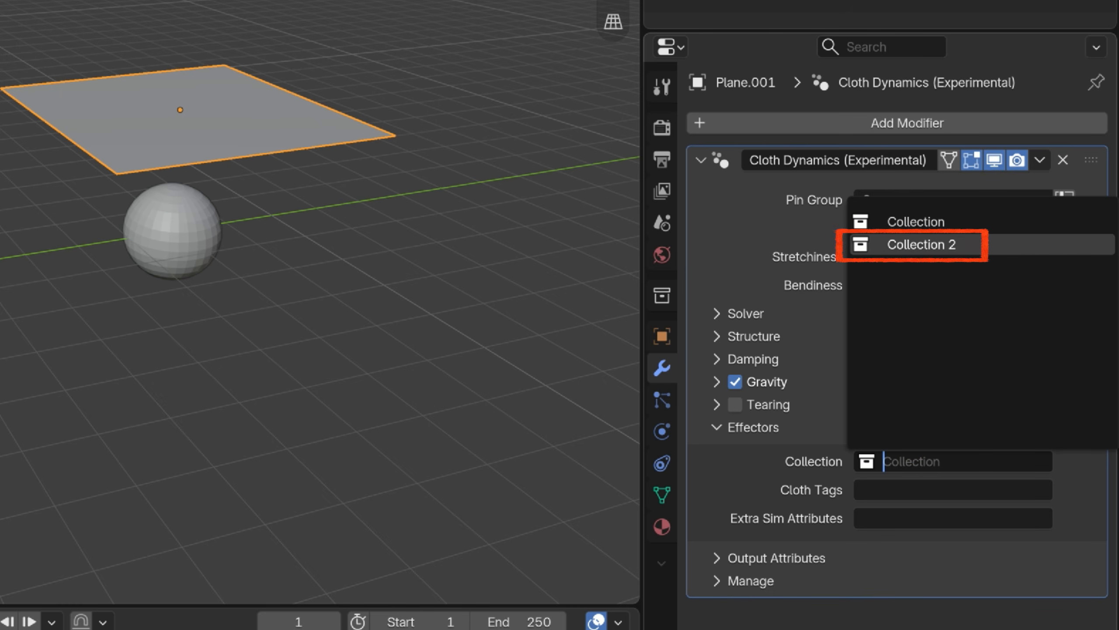
click(911, 246)
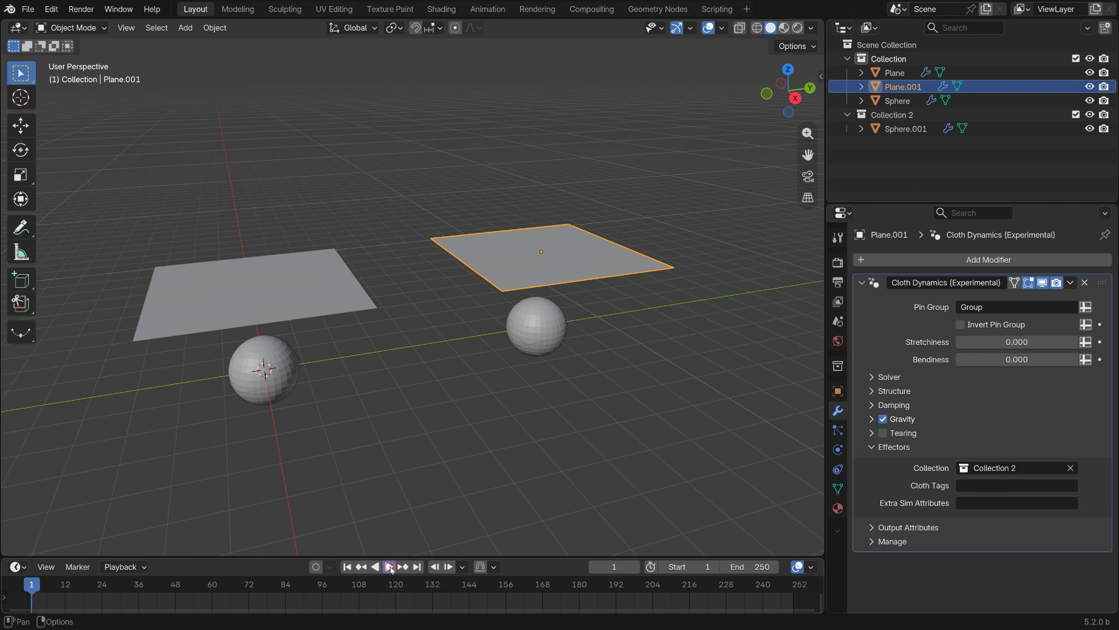
Play the simulation twice from the first frame and examine up close how the duplicated plane collides with its sphere.
click(389, 567)
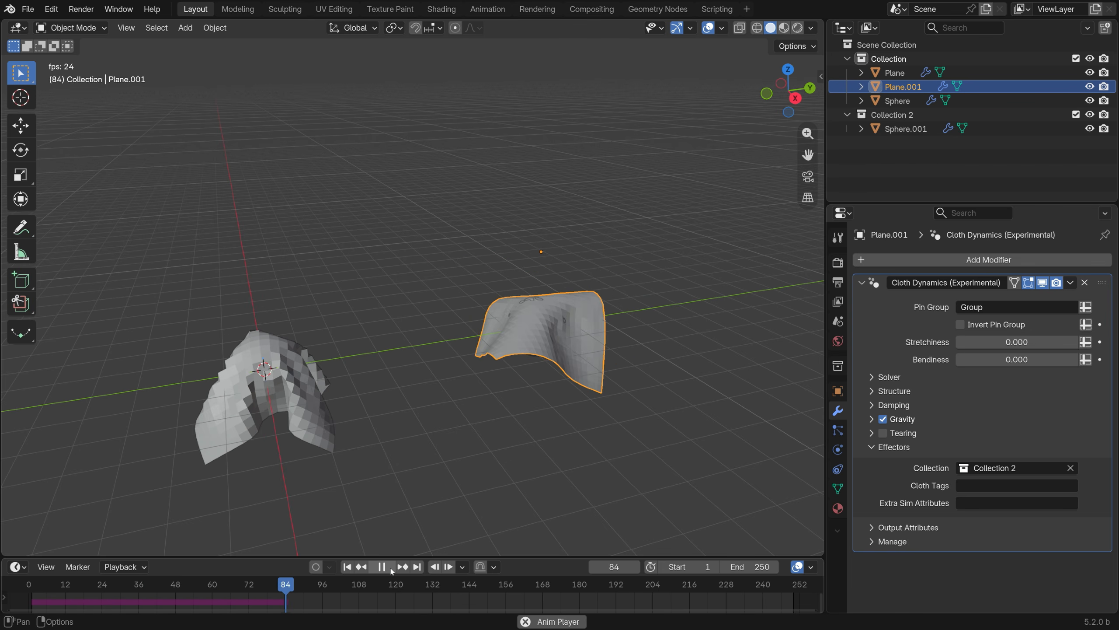
click(390, 568)
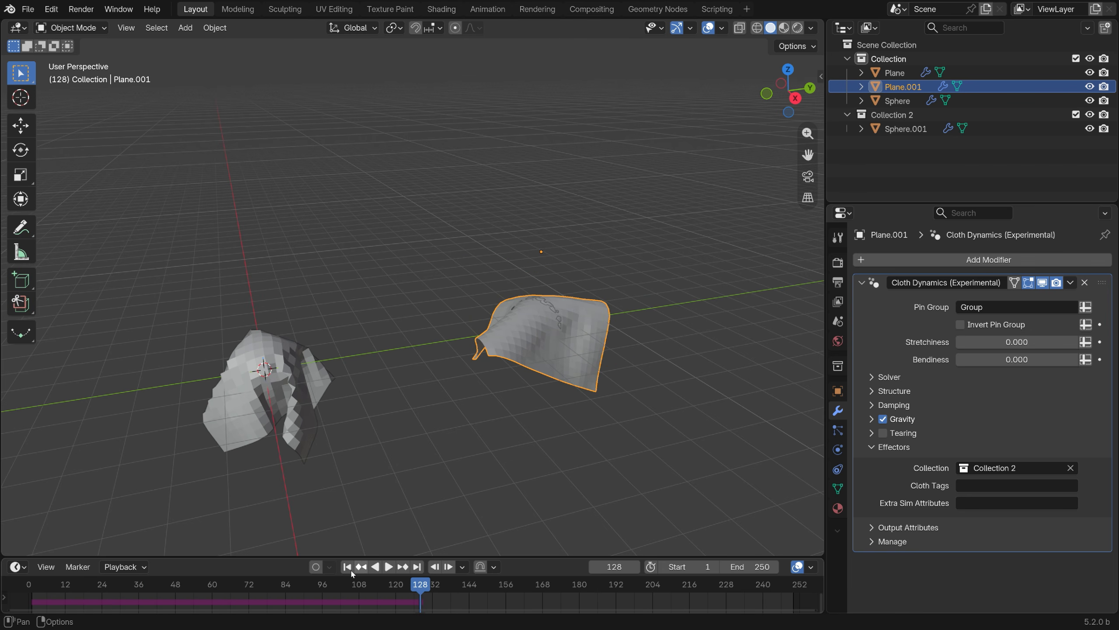
click(348, 567)
click(388, 567)
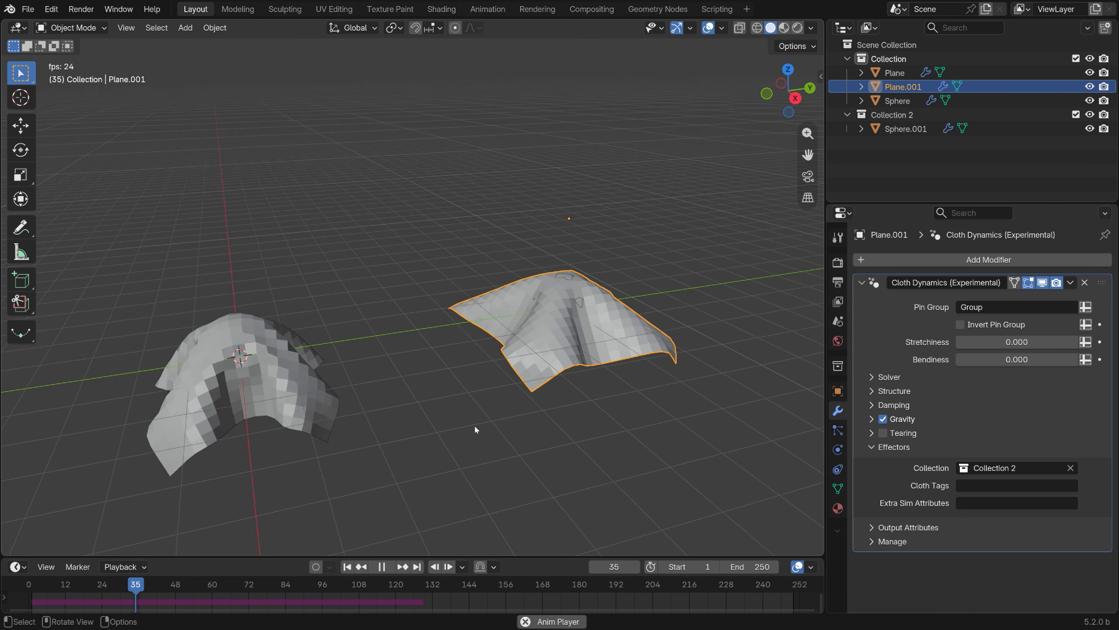
middle_drag(474, 426, 432, 429)
scroll(610, 348, up, 2)
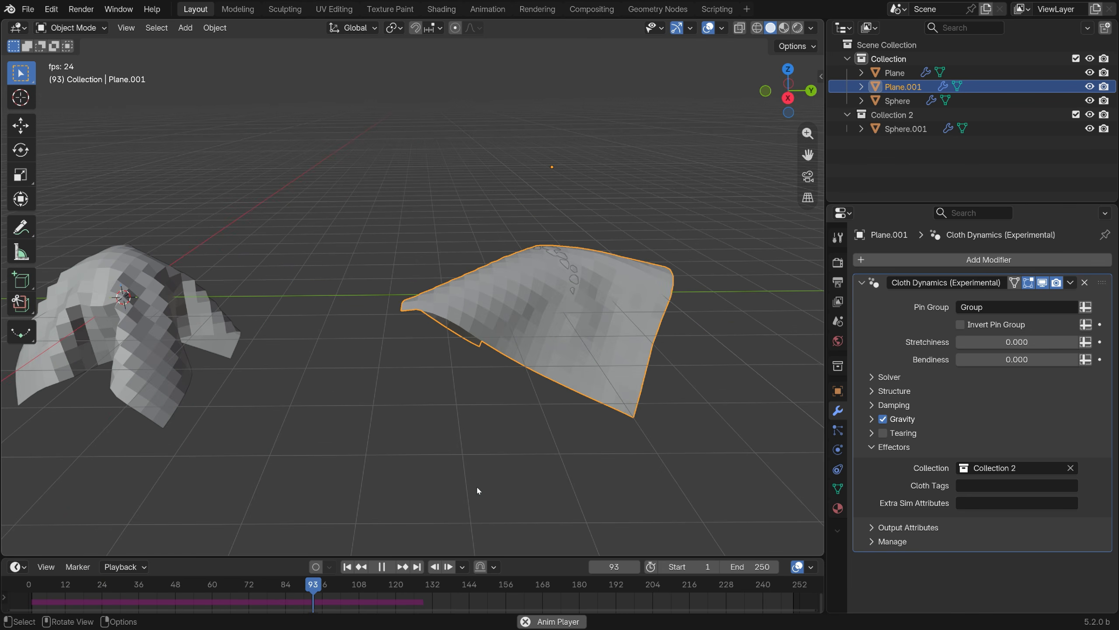
click(386, 568)
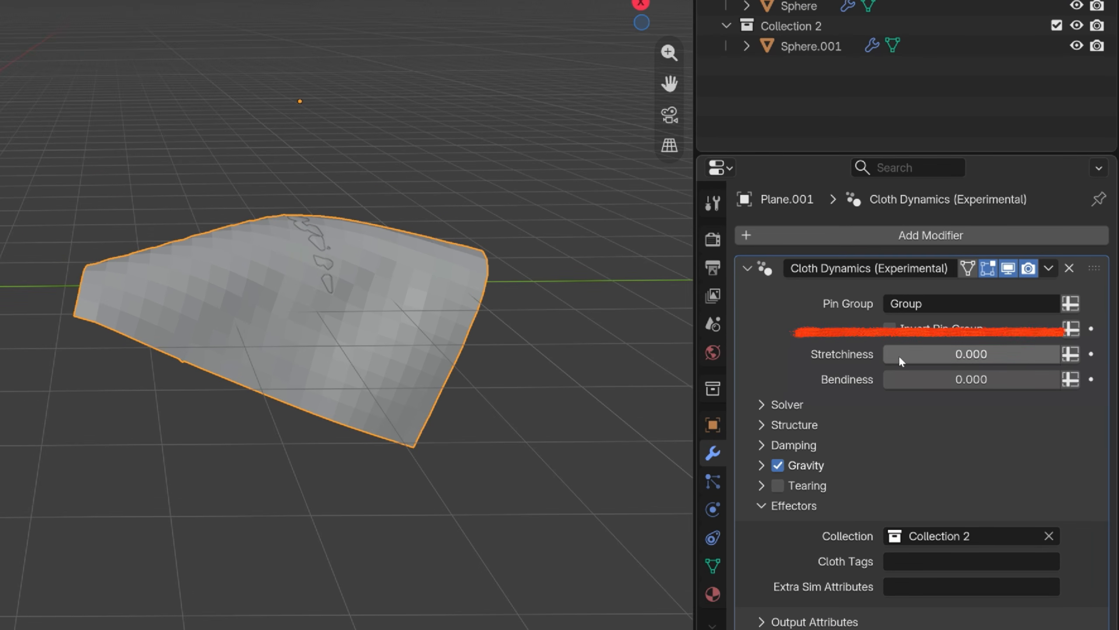
Set the duplicated plane's Cloth Dynamics Stretchiness to 0.241 and Bendiness to 0.236.
drag(899, 358, 909, 358)
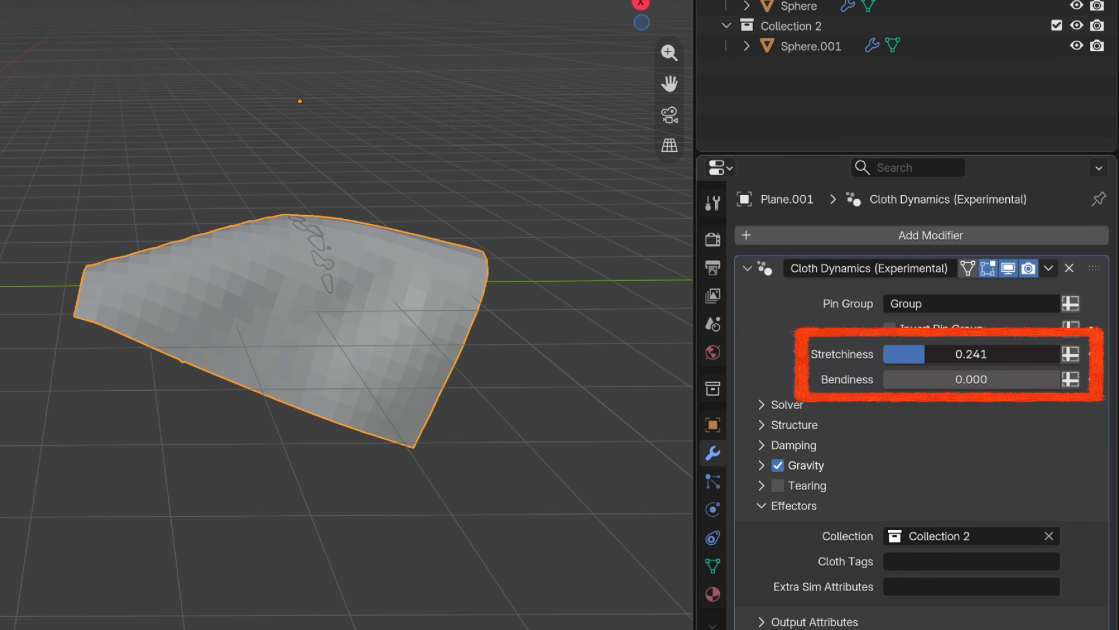
drag(903, 379, 917, 379)
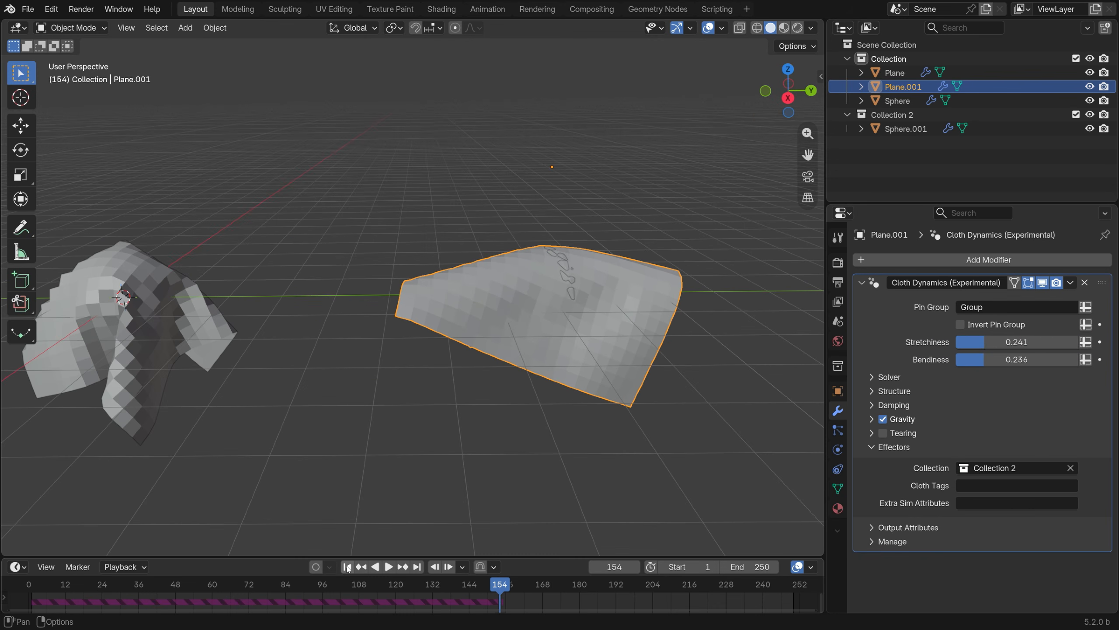
Replay the simulation twice with the new cloth settings and inspect where the duplicated plane meets its sphere.
click(346, 566)
click(389, 566)
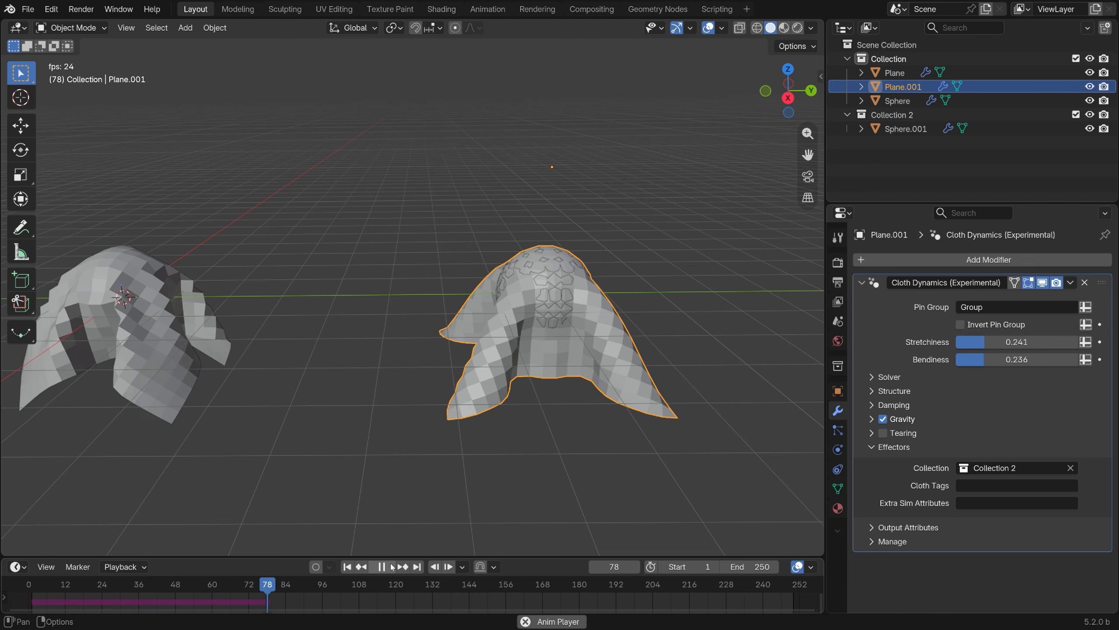
click(390, 566)
click(348, 566)
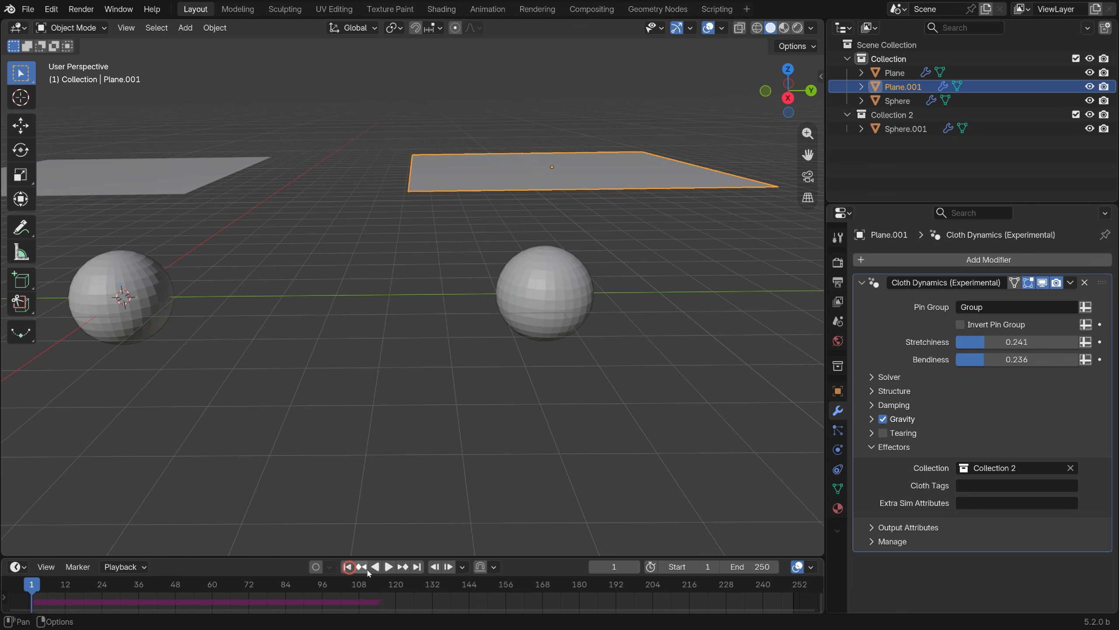
click(388, 567)
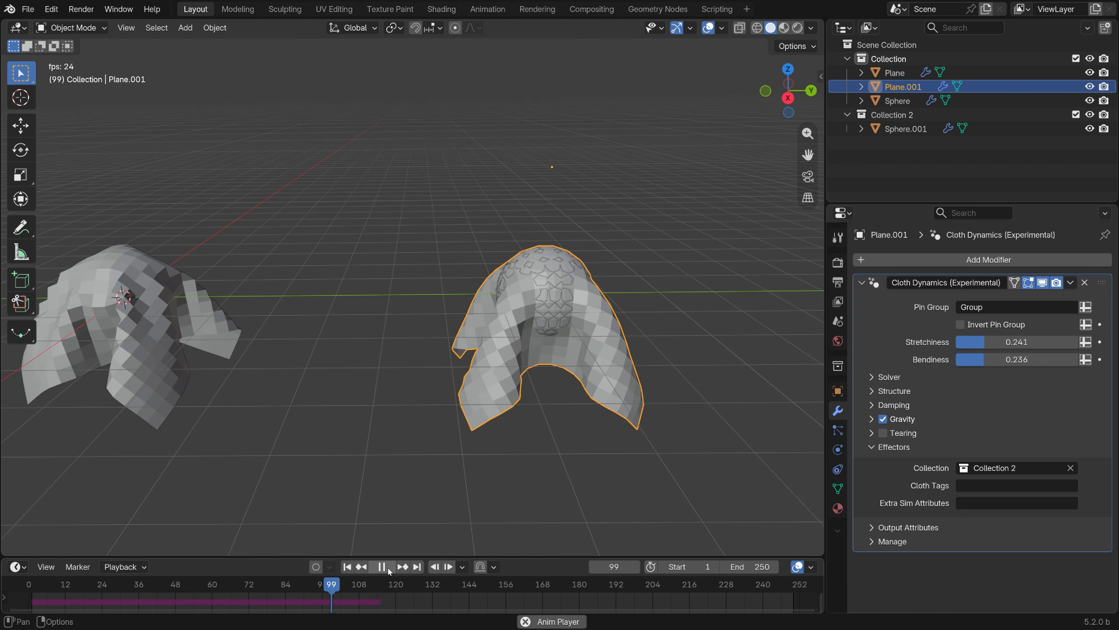
click(388, 567)
scroll(556, 267, up, 4)
middle_drag(557, 315, 556, 369)
Set the Collider margin of the duplicated sphere to 0.03 m.
click(509, 392)
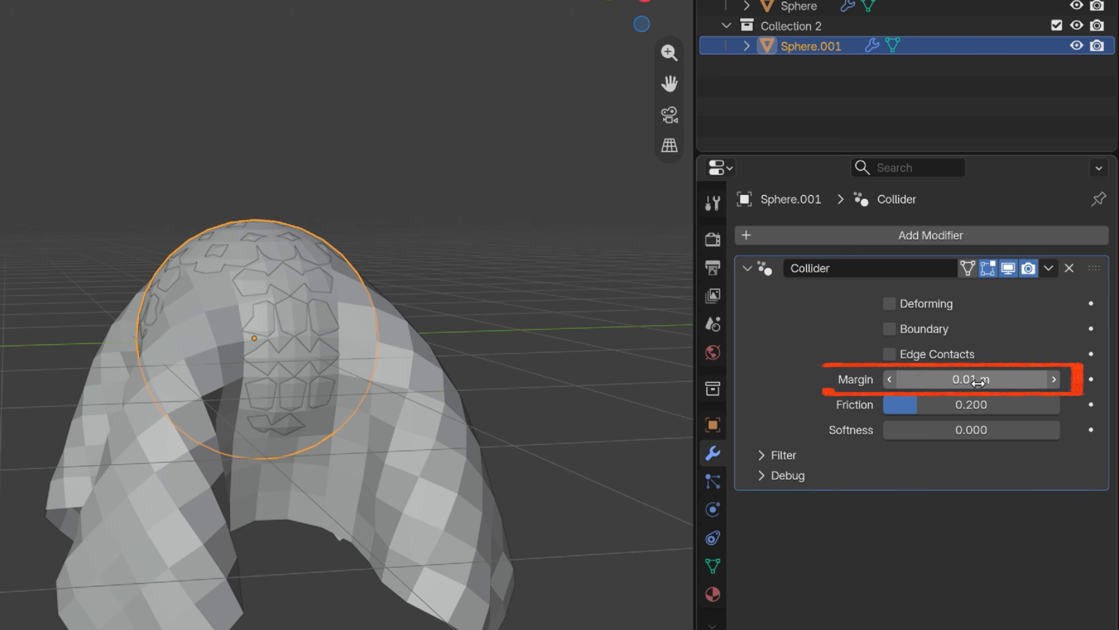
scroll(424, 333, down, 2)
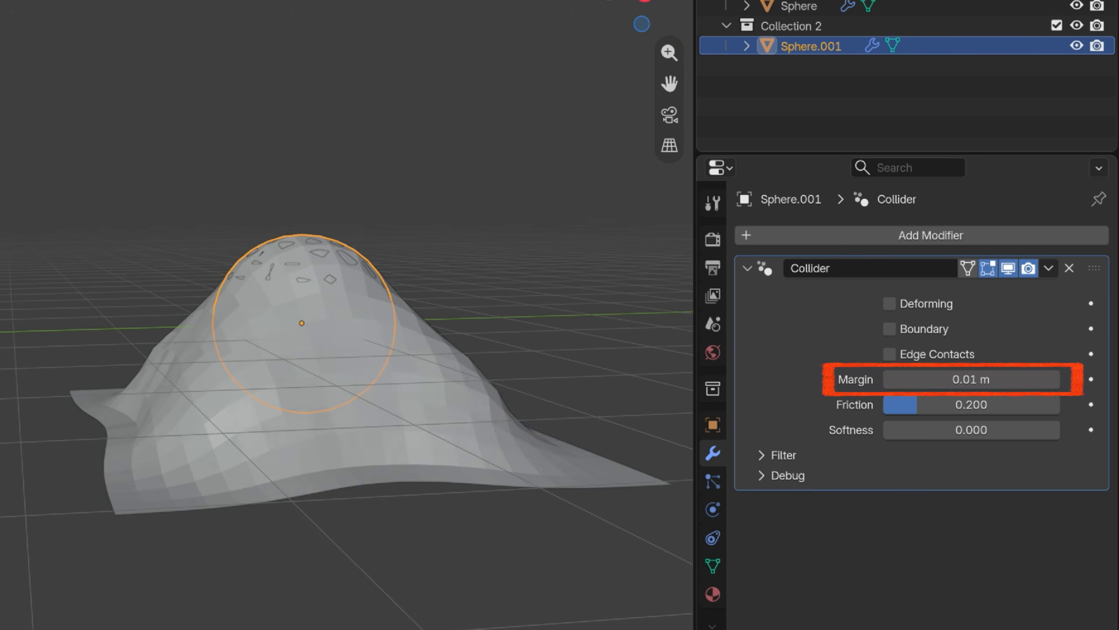
text(3)
key(Return)
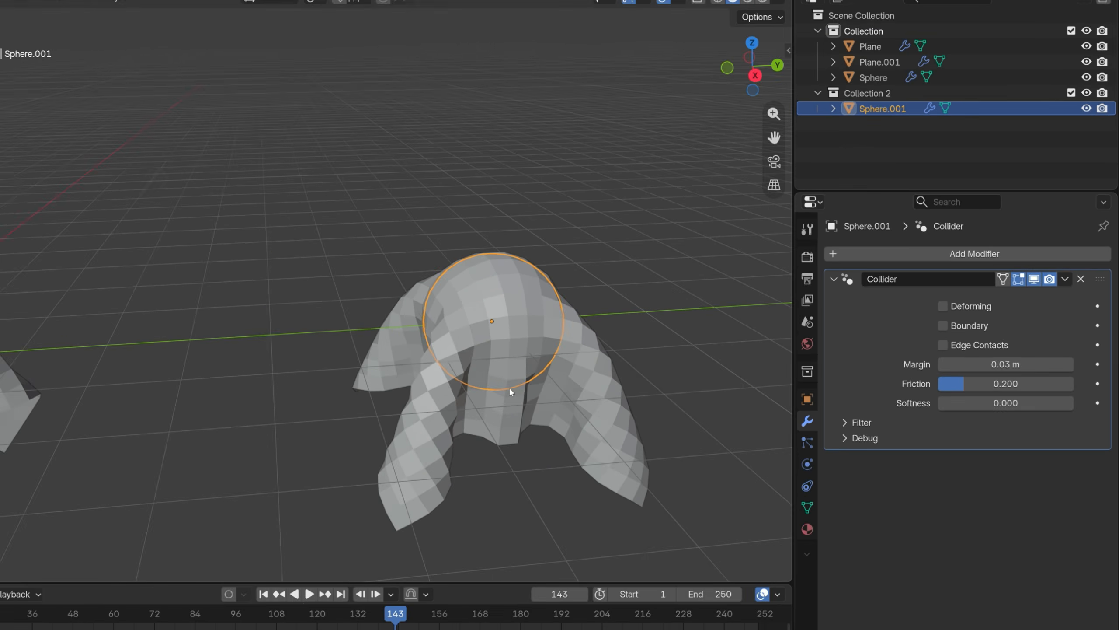
Add a Subdivision Surface modifier with 2 viewport levels to the original plane and shade it smooth.
scroll(430, 369, up, 3)
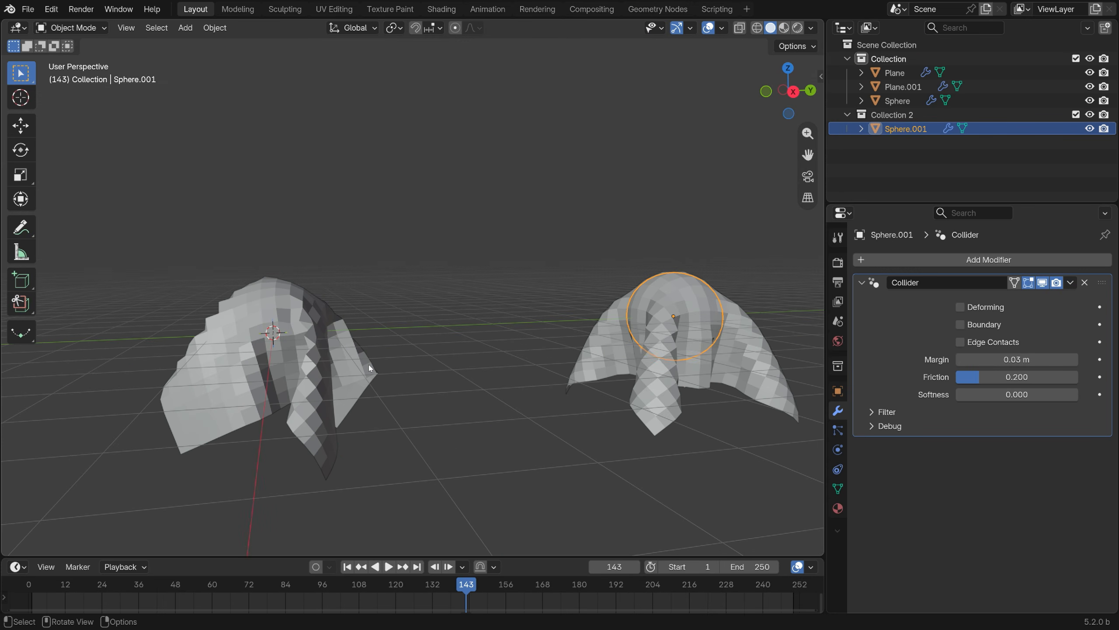
click(351, 362)
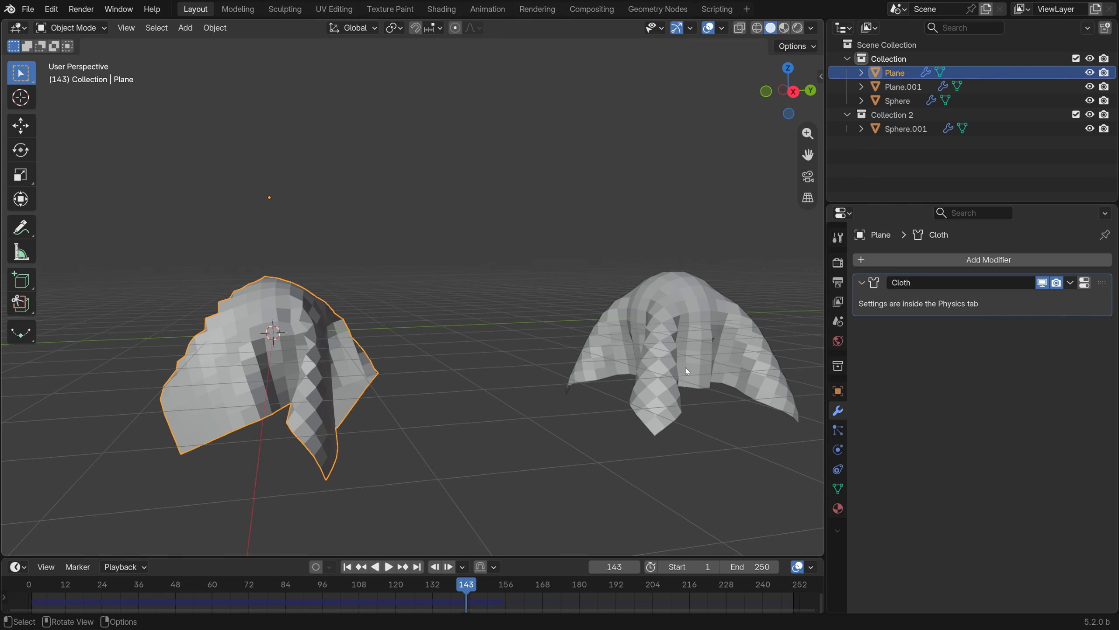
click(947, 259)
text(sub)
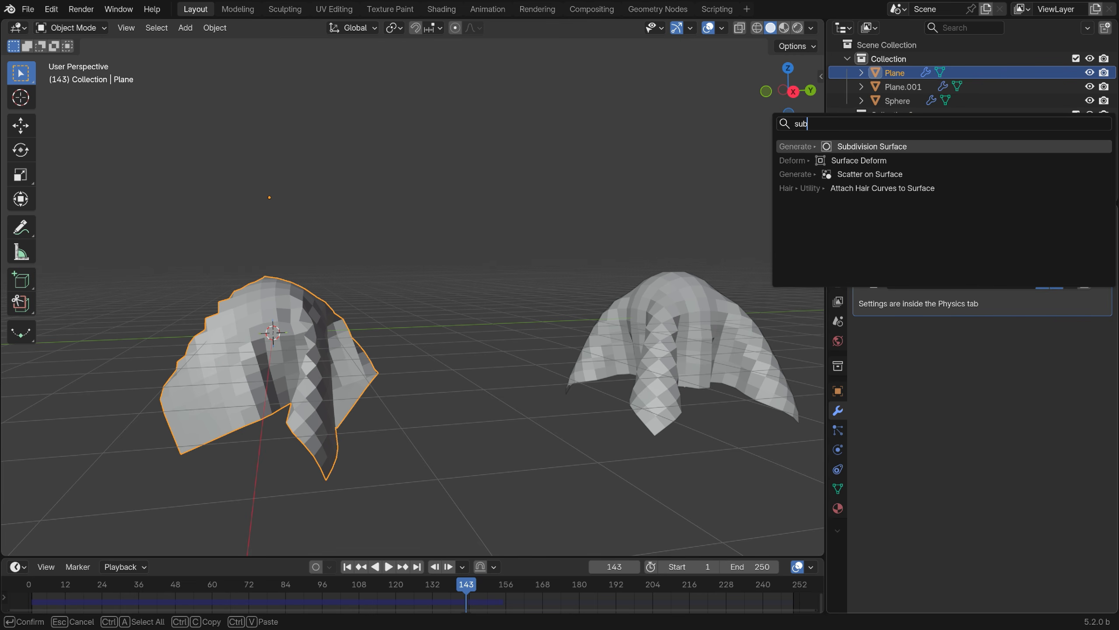
key(Return)
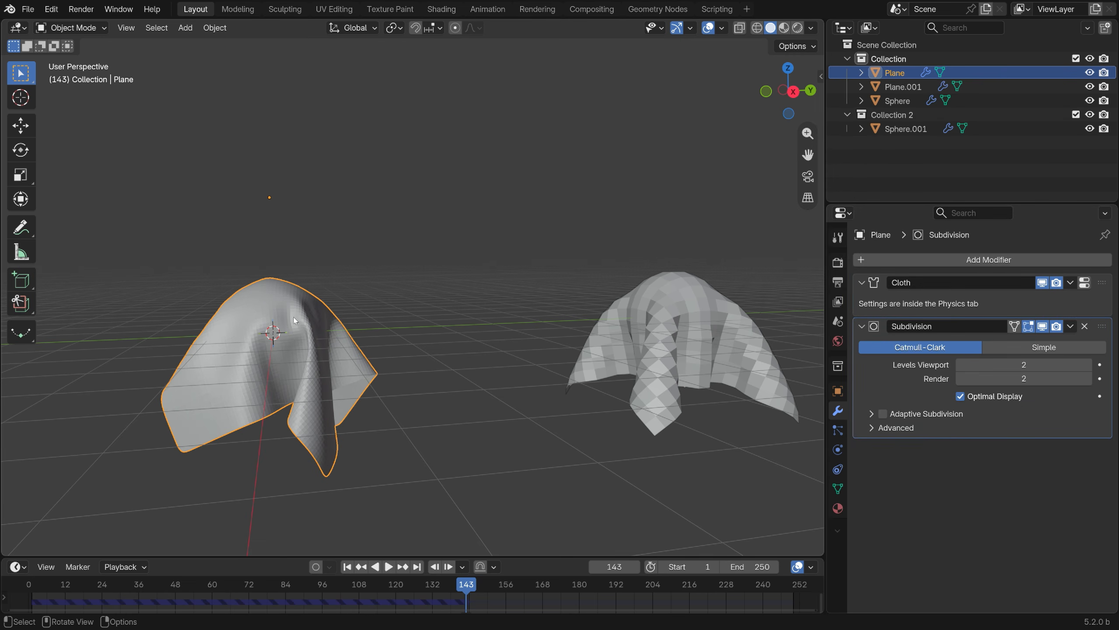
right_click(294, 321)
click(292, 299)
Give the duplicated plane a Subdivision Surface modifier with 2 viewport levels and smooth shading.
click(679, 335)
click(916, 259)
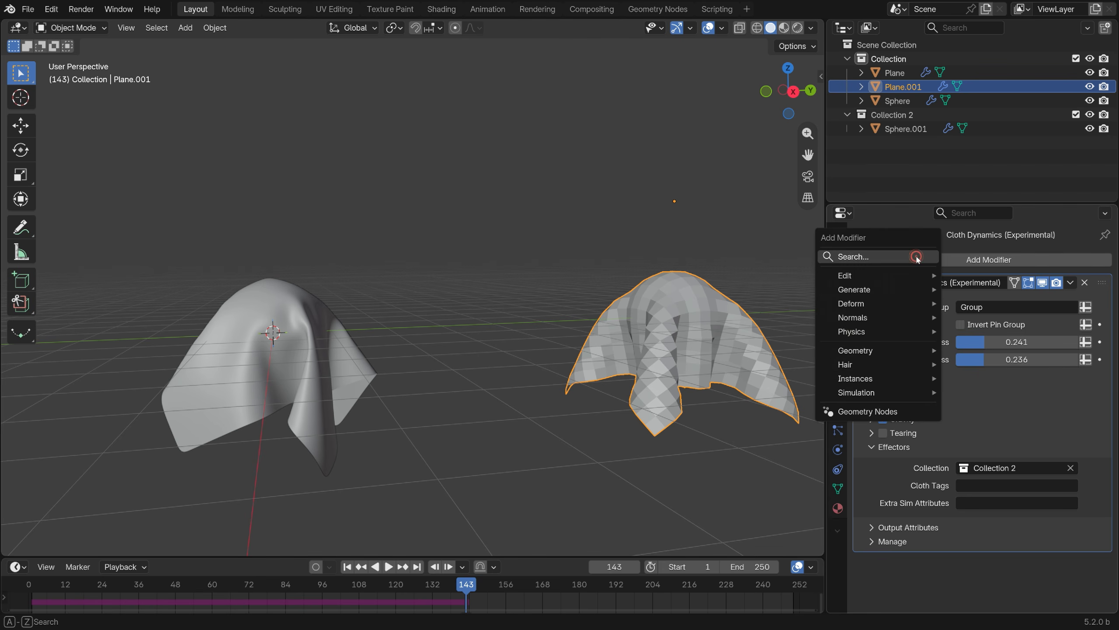
text(sub)
key(Return)
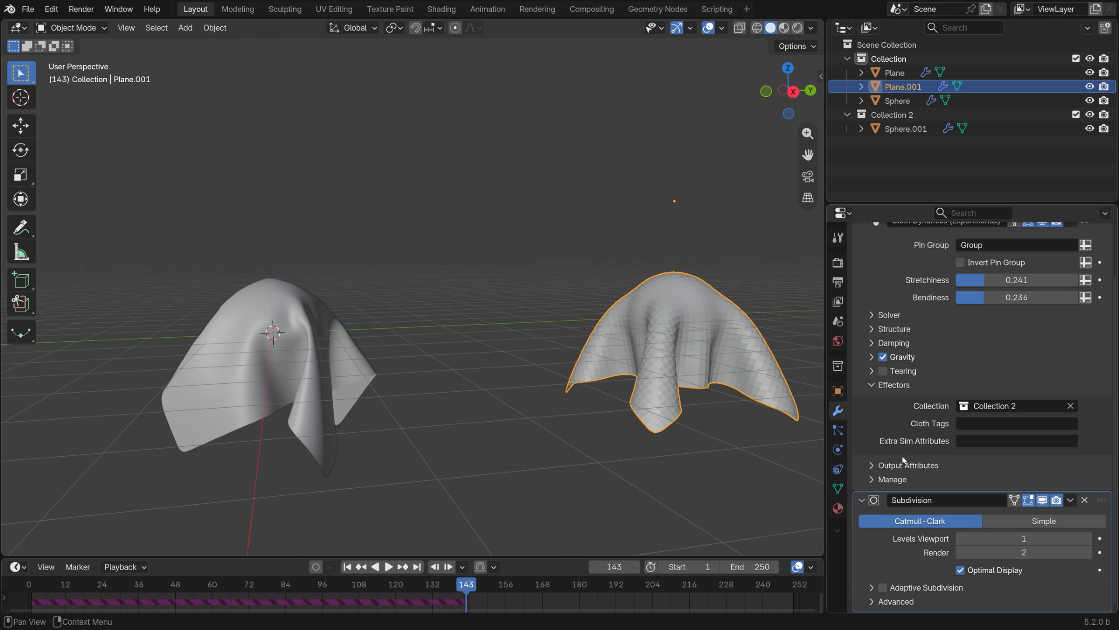
click(1088, 538)
right_click(724, 351)
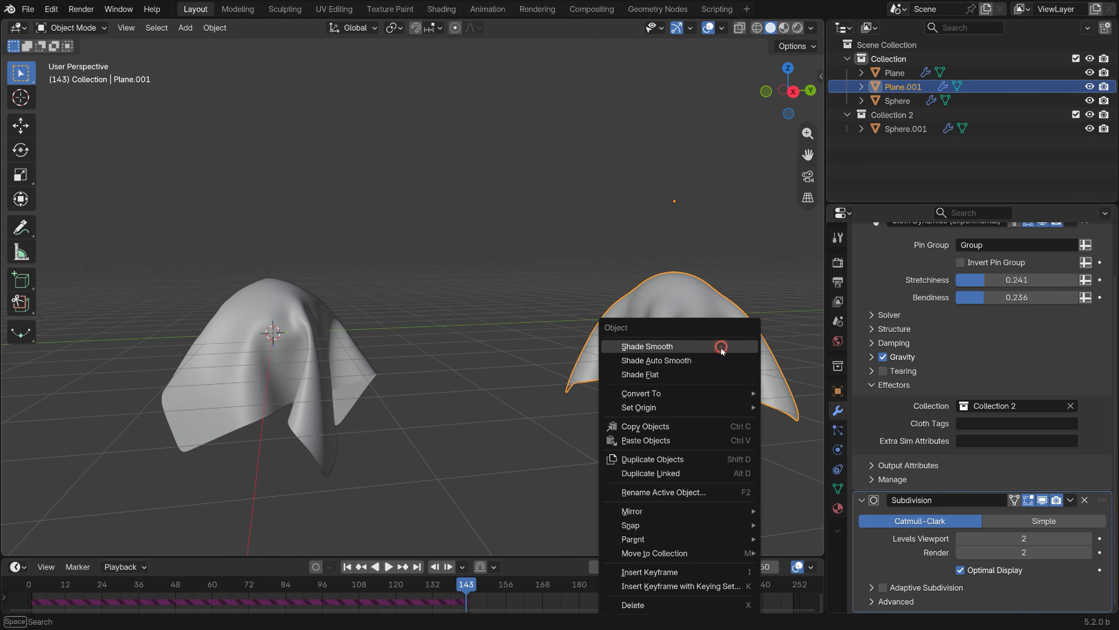
click(721, 349)
Play the simulation twice from the first frame and compare how the two smoothed planes drape over their spheres.
click(348, 568)
click(388, 566)
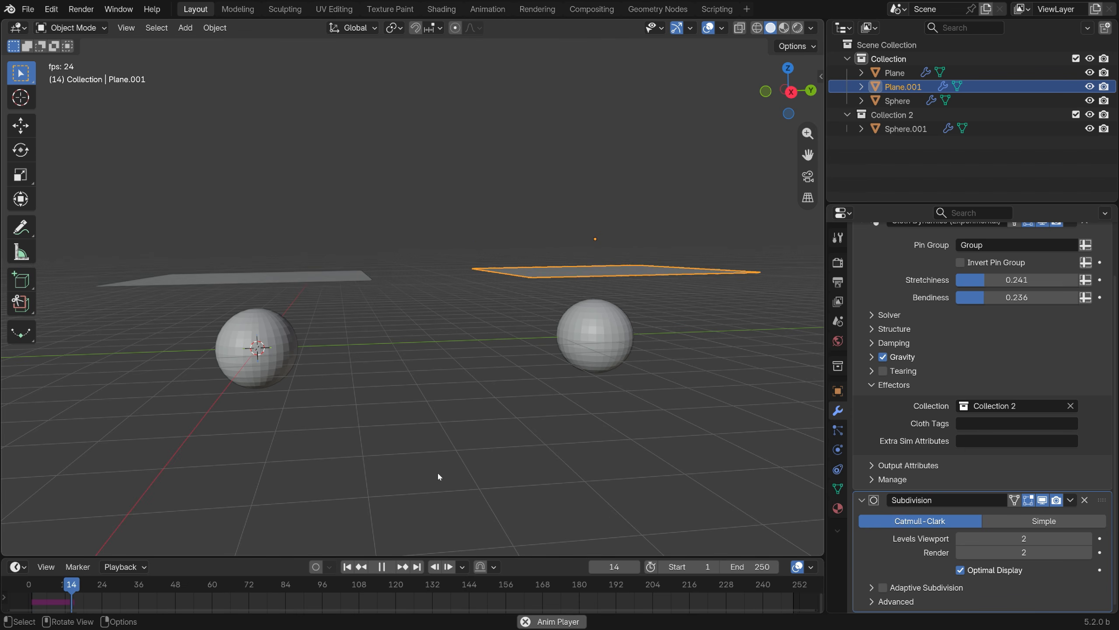
click(386, 567)
click(348, 567)
click(387, 568)
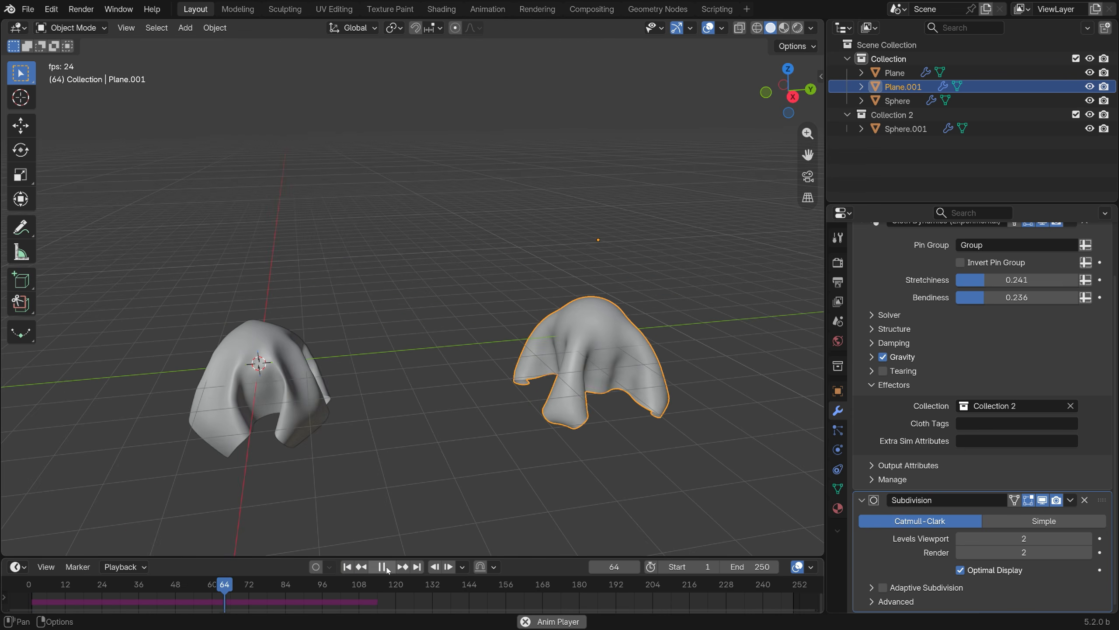
click(387, 567)
middle_drag(506, 180, 527, 160)
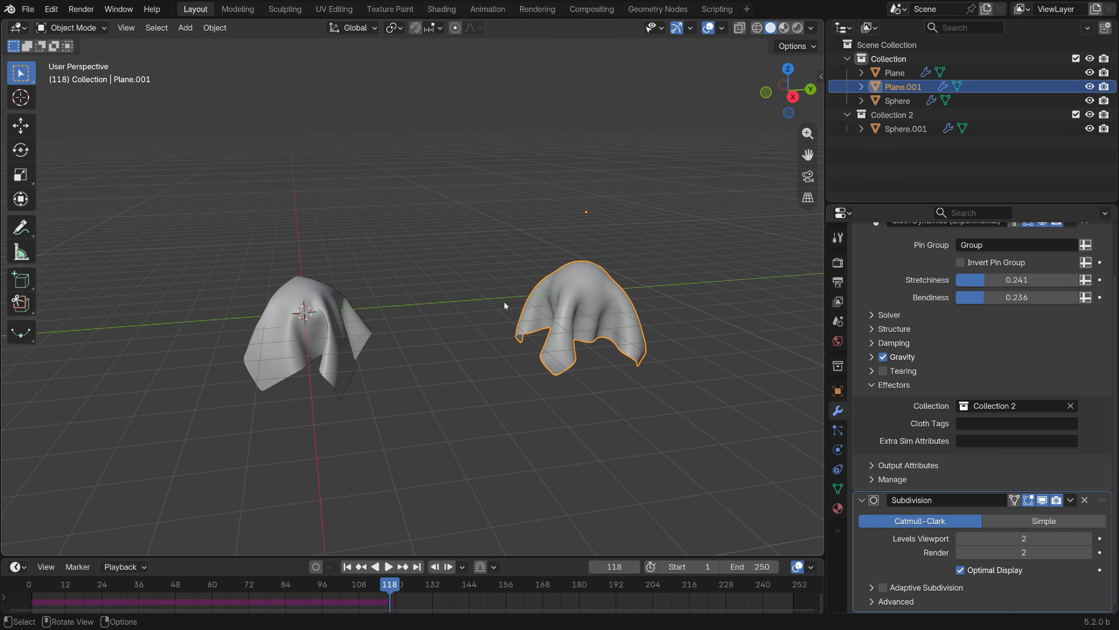
scroll(496, 335, up, 3)
middle_drag(489, 356, 464, 341)
Review the original plane's Cloth physics settings and compare them with the duplicated plane's Cloth Dynamics modifier settings.
click(269, 358)
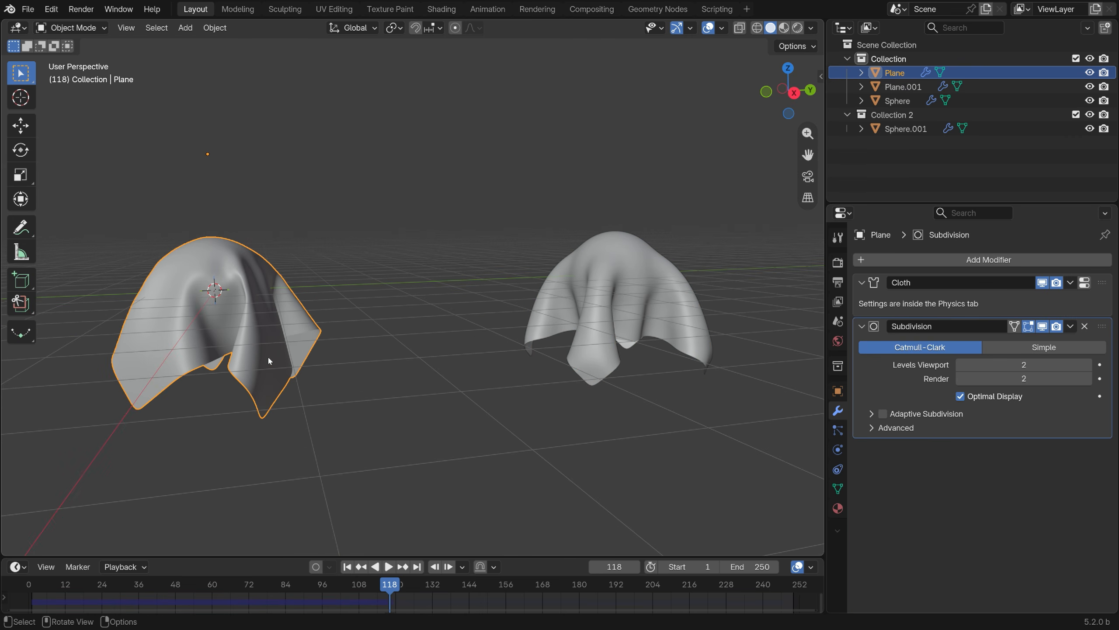
click(838, 450)
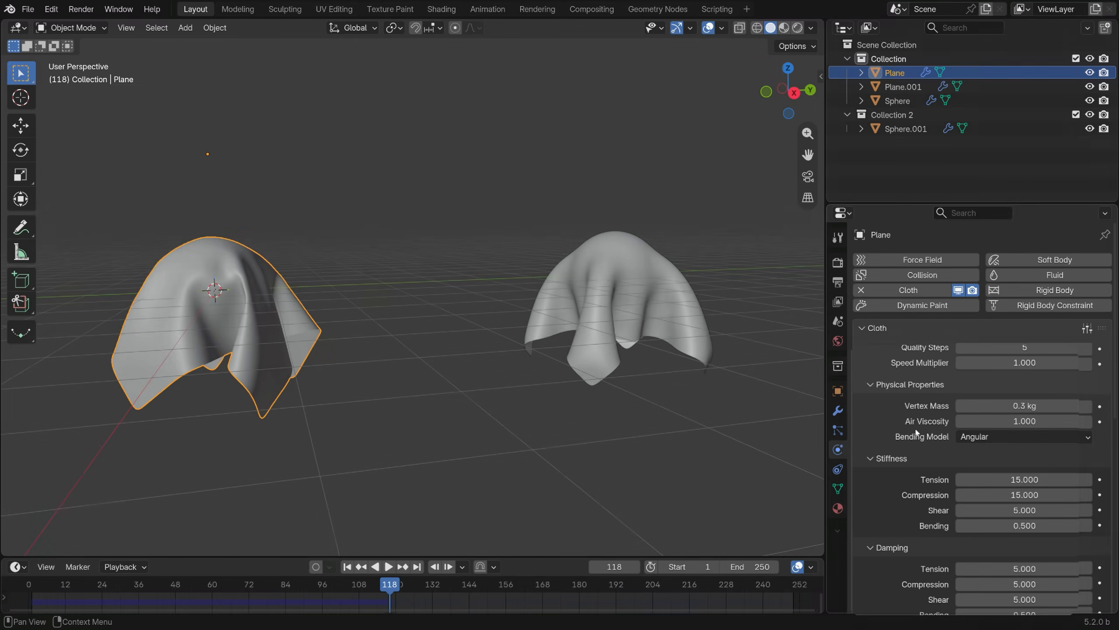
click(703, 328)
click(838, 410)
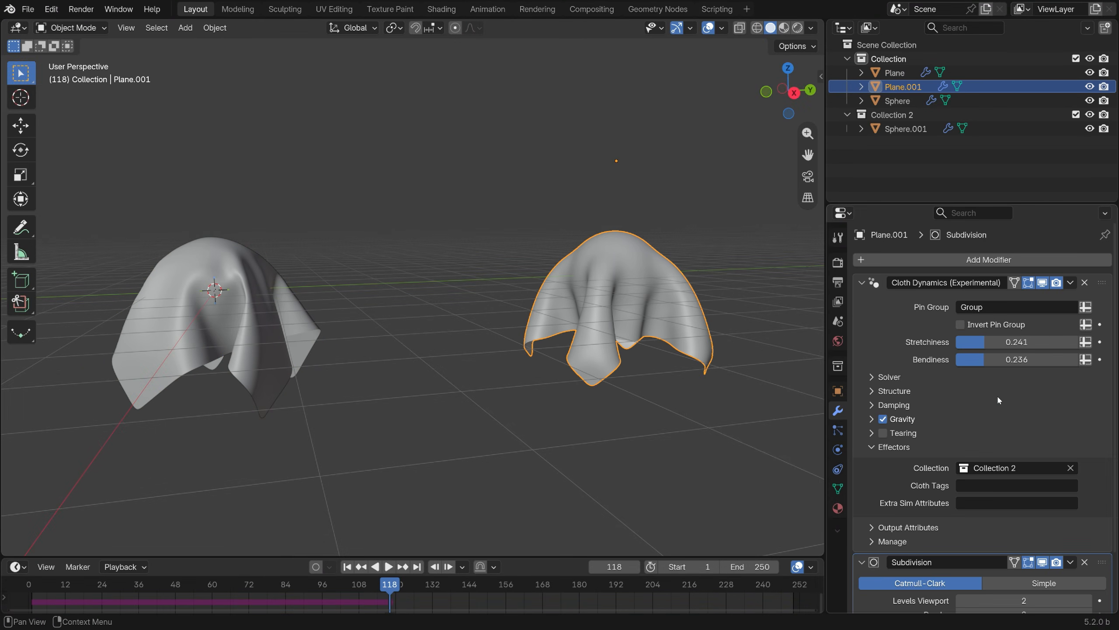
Enlarge the timeline area, switch it to the Geometry Node Editor, and show the duplicated plane's entire Cloth Dynamics node tree.
drag(548, 554, 507, 426)
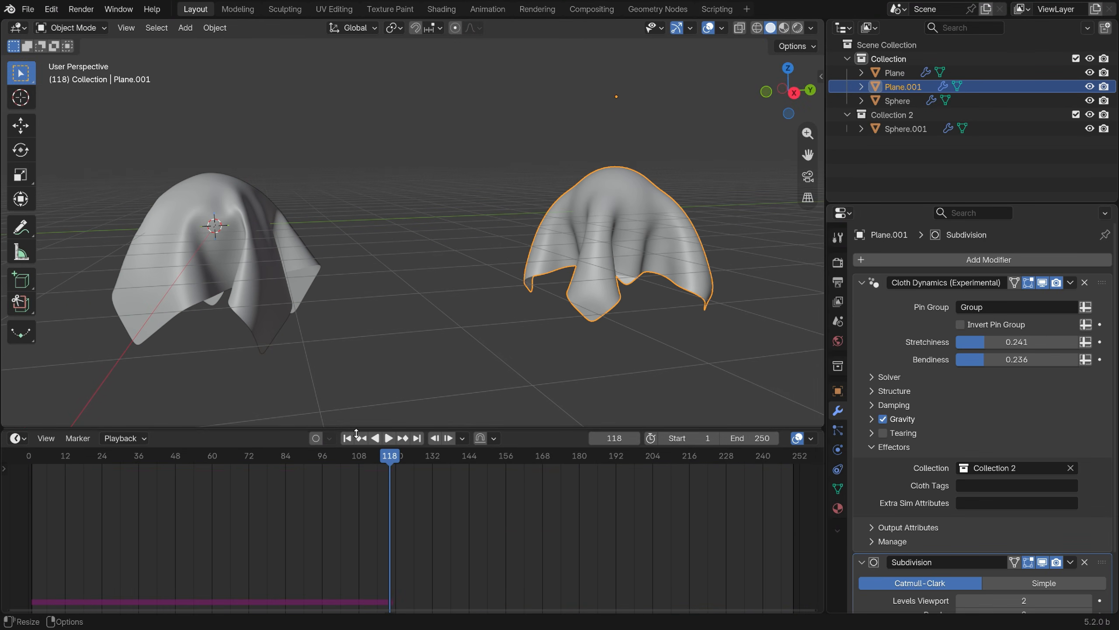
click(17, 438)
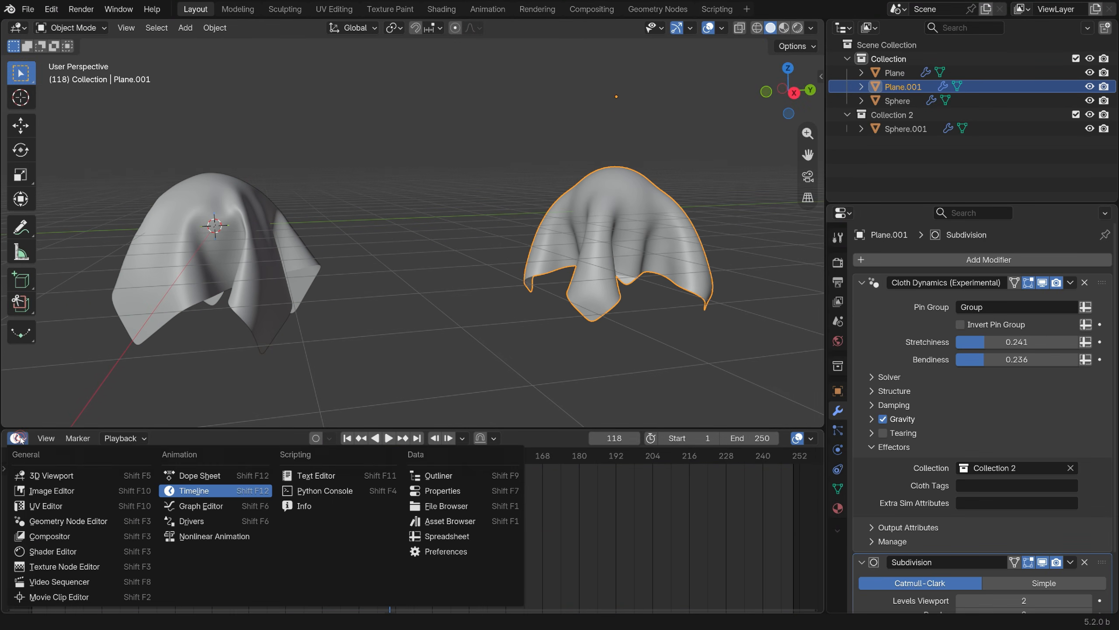
click(70, 521)
click(884, 303)
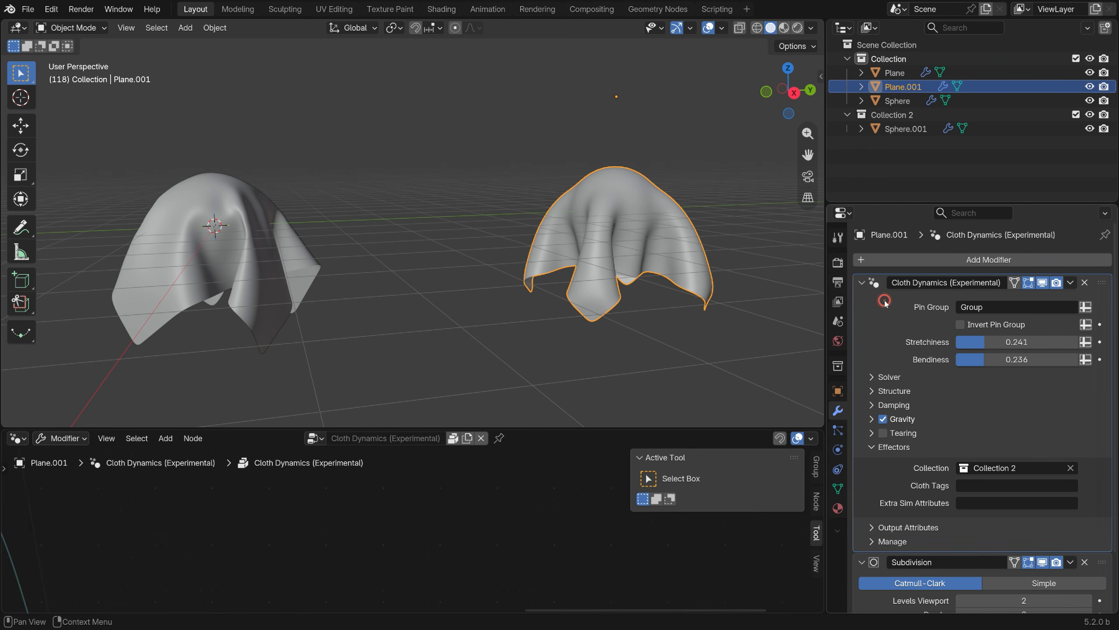
scroll(414, 534, down, 5)
key(Home)
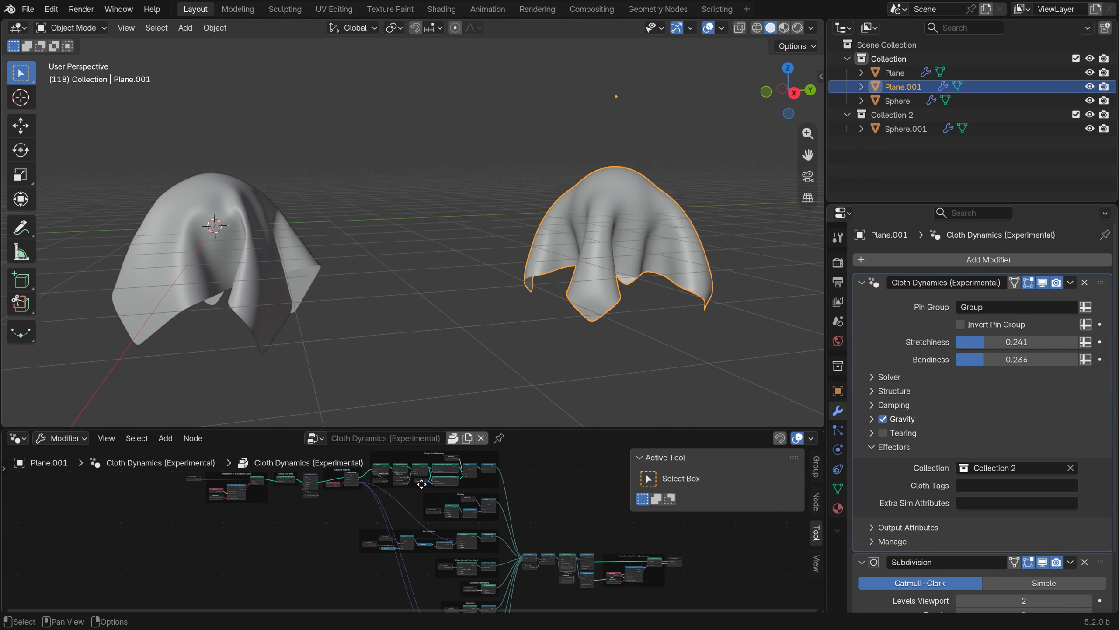
Maximize the node editor and examine the Cloth Dynamics frames from Transform to simulation space through Setup Sim Geometry and Gravity.
key(ctrl+space)
scroll(274, 248, up, 14)
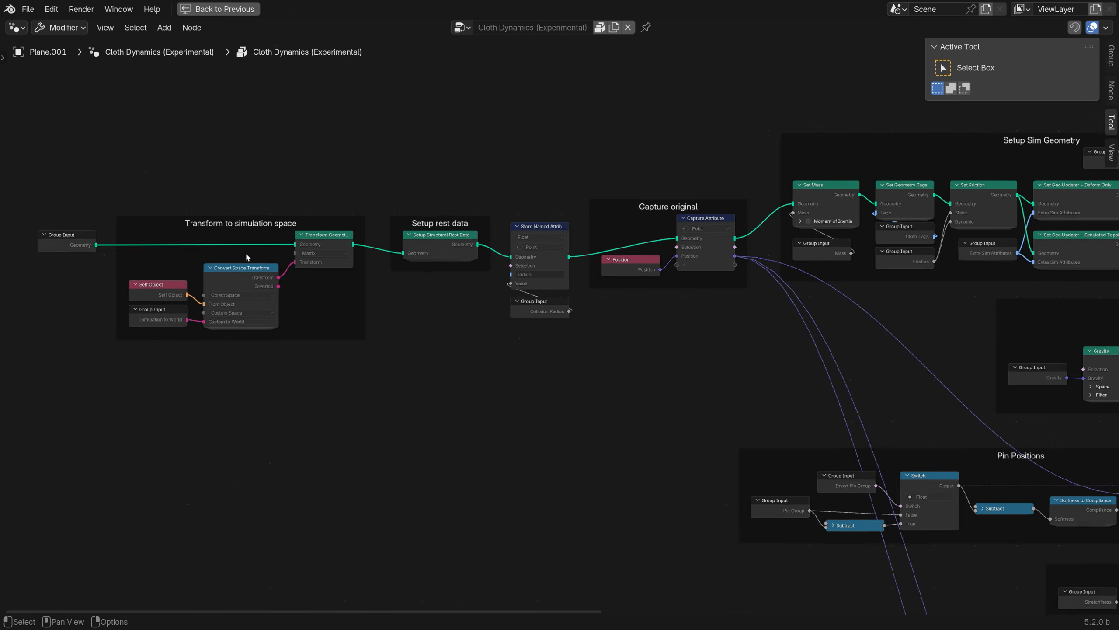
middle_drag(416, 322, 308, 354)
middle_drag(591, 374, 313, 388)
mouse_move(769, 391)
middle_down()
mouse_move(640, 392)
mouse_move(465, 346)
middle_up()
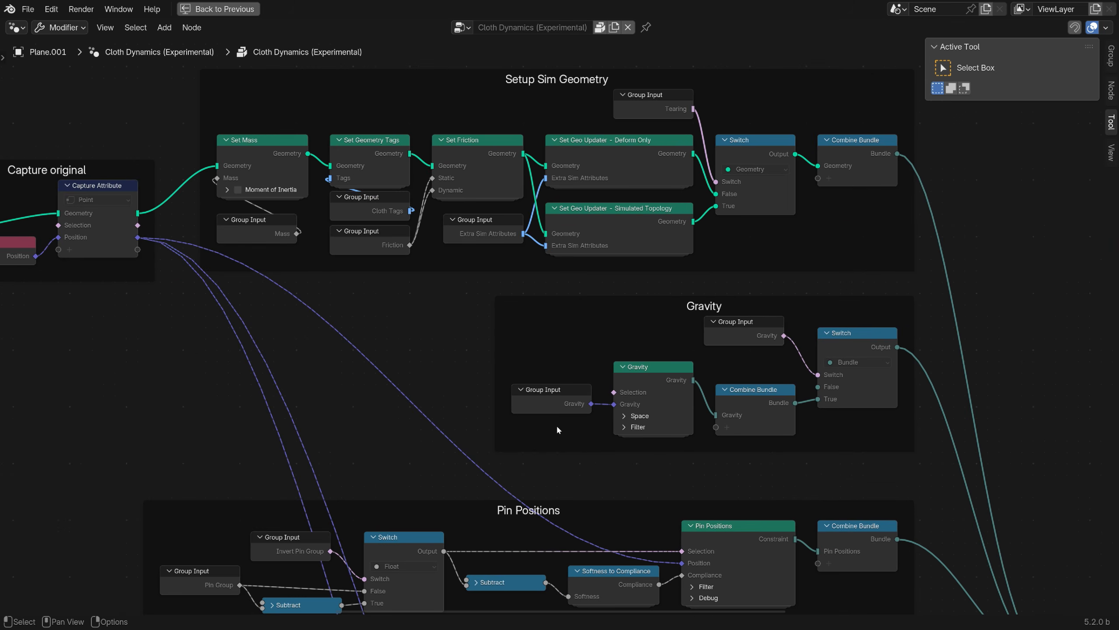
Examine the pinning, edge length, effector, damping, tearing and bending frames, and follow their connections to the XPBD Simulation node.
scroll(557, 426, down, 3)
mouse_move(570, 483)
middle_down()
mouse_move(533, 400)
mouse_move(518, 326)
middle_up()
middle_drag(502, 490, 504, 289)
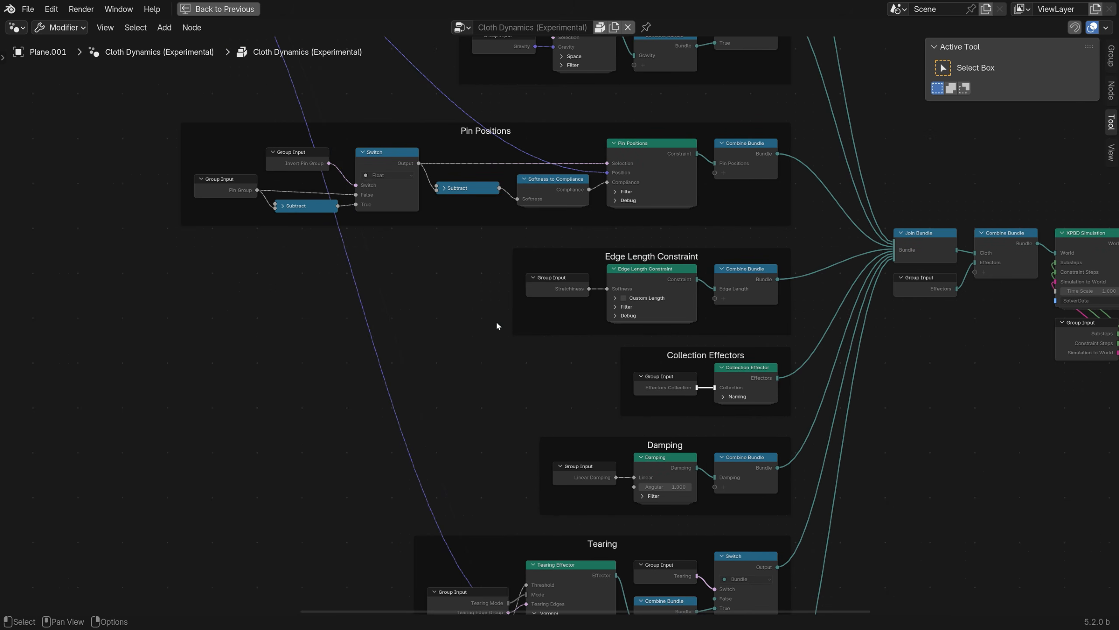
middle_drag(507, 426, 506, 272)
middle_drag(589, 454, 487, 355)
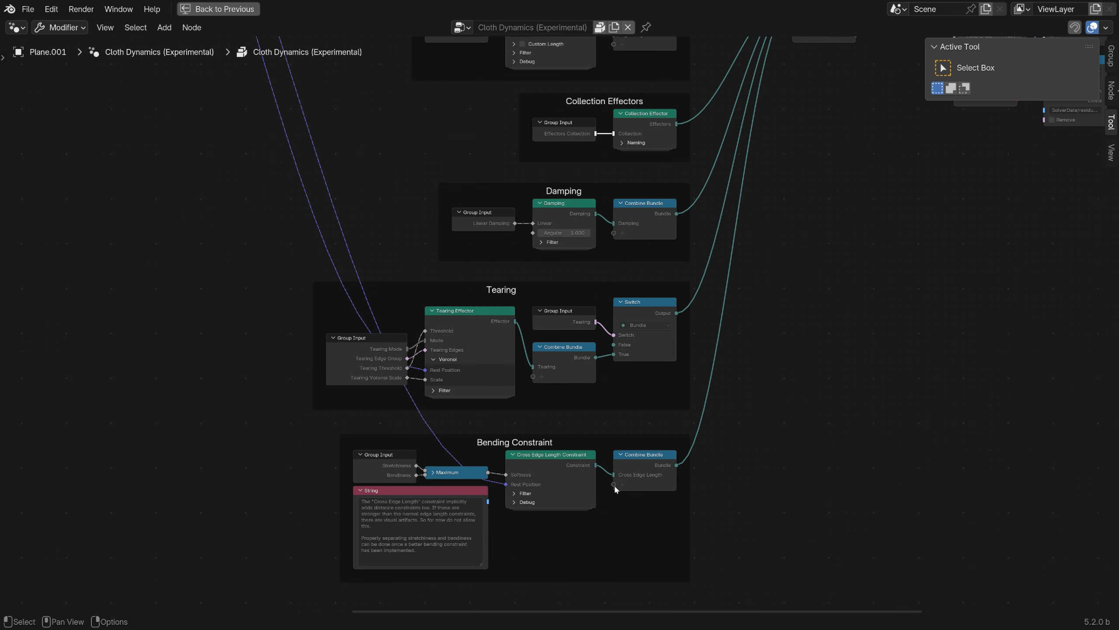
mouse_move(725, 422)
middle_down()
mouse_move(597, 495)
mouse_move(514, 572)
middle_up()
middle_drag(650, 392, 367, 527)
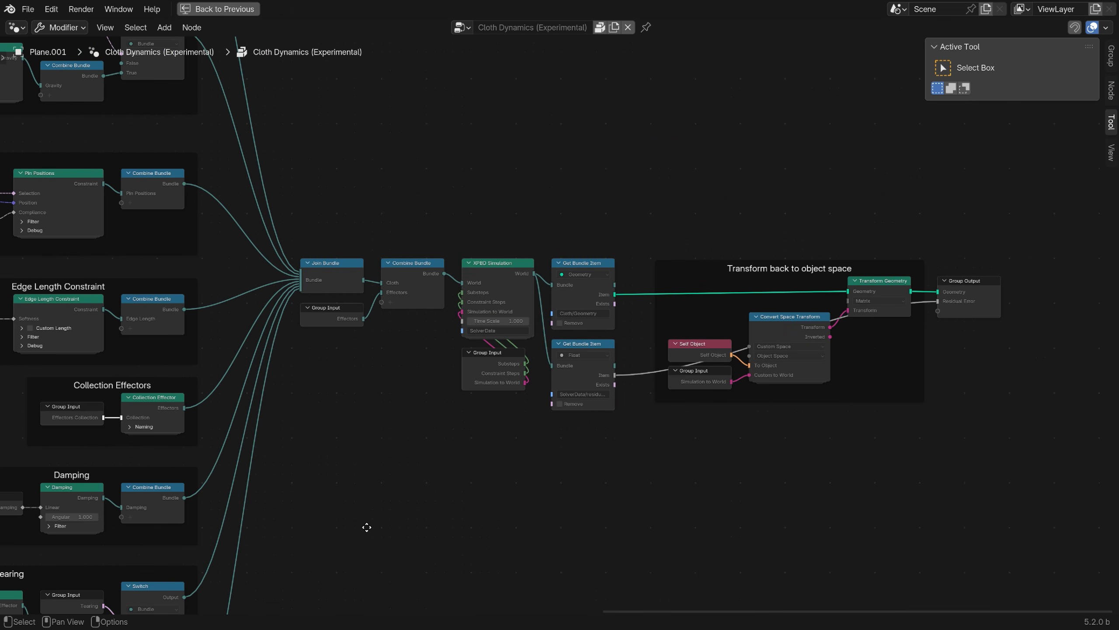
scroll(470, 273, up, 6)
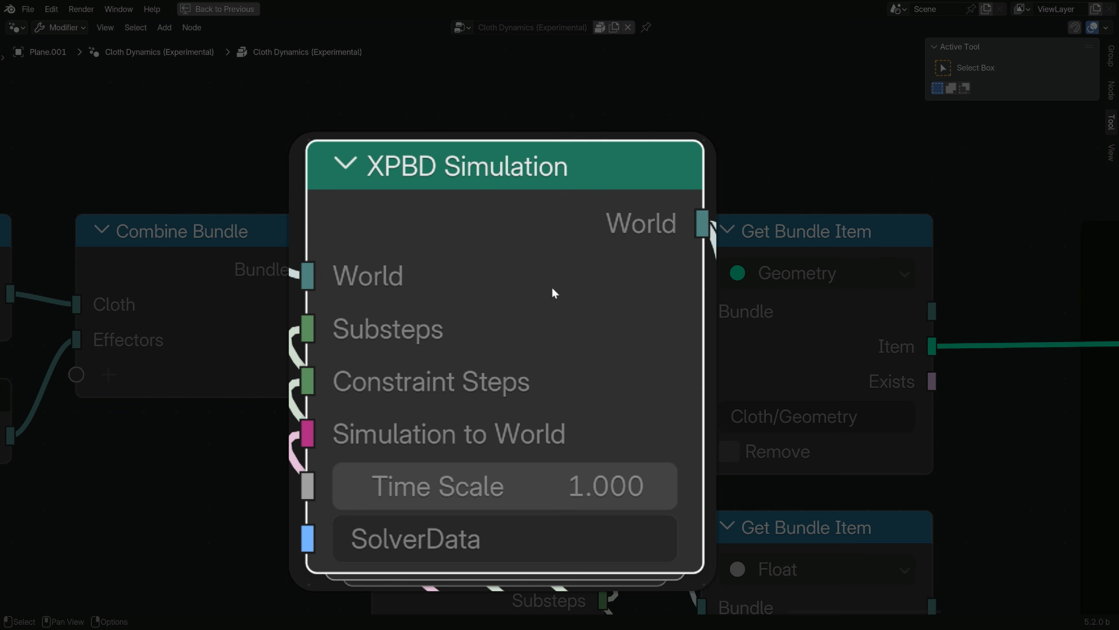
Open the XPBD Simulation node group and examine its node chain from the initial inputs through the simulation zone's output.
scroll(535, 310, down, 3)
key(Tab)
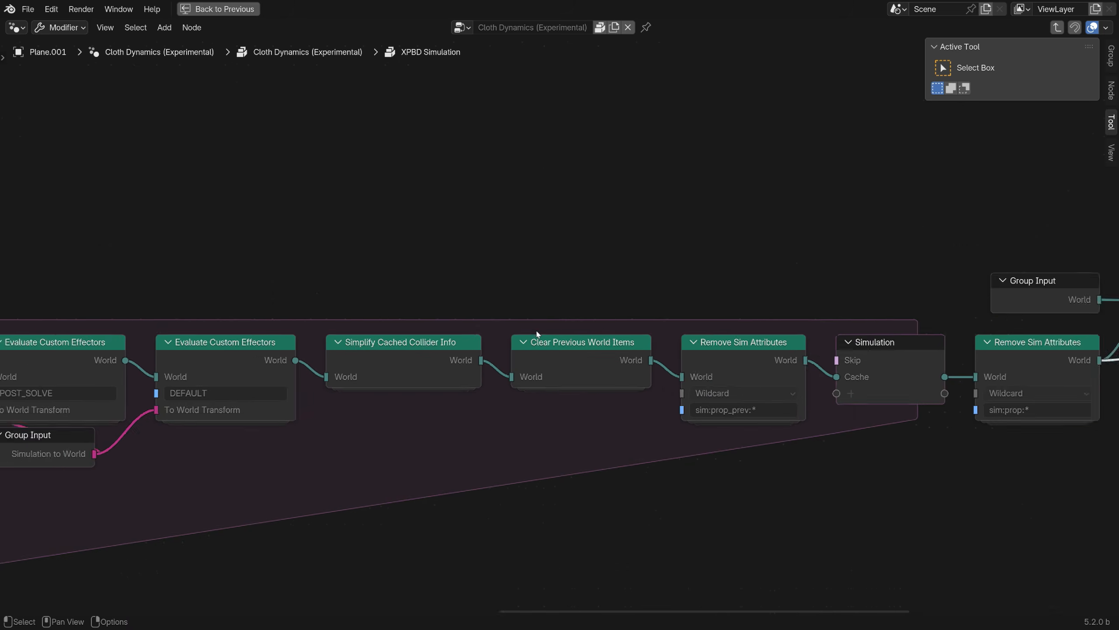
scroll(536, 334, down, 6)
scroll(156, 285, up, 1)
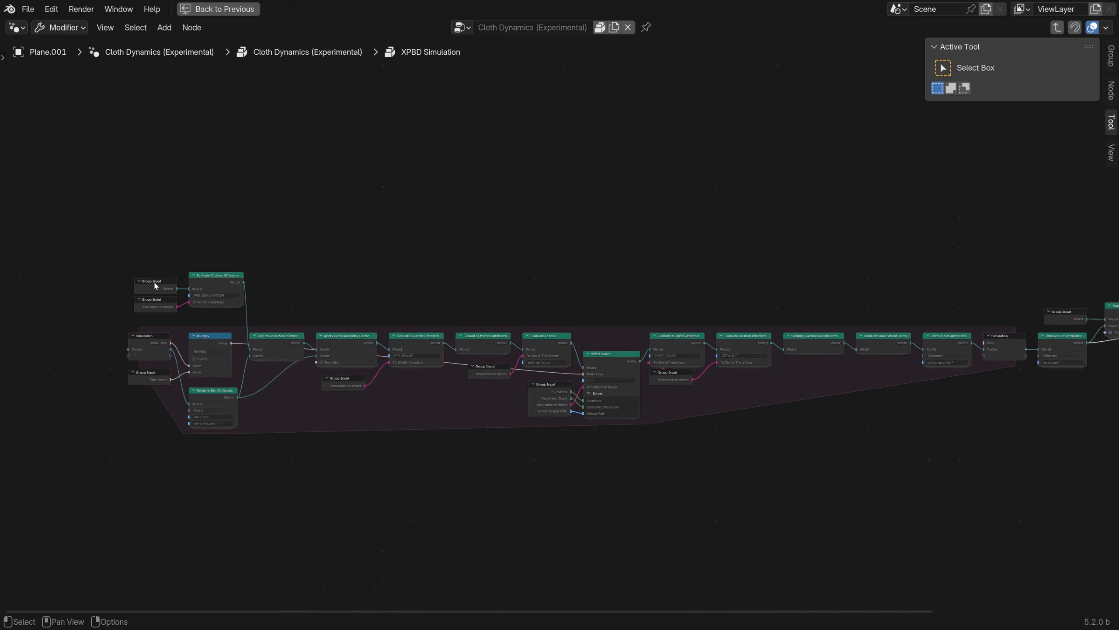
scroll(220, 343, up, 6)
middle_drag(593, 405, 340, 373)
middle_drag(744, 376, 323, 373)
middle_drag(782, 398, 218, 425)
mouse_move(793, 435)
middle_down()
mouse_move(430, 434)
mouse_move(354, 445)
middle_up()
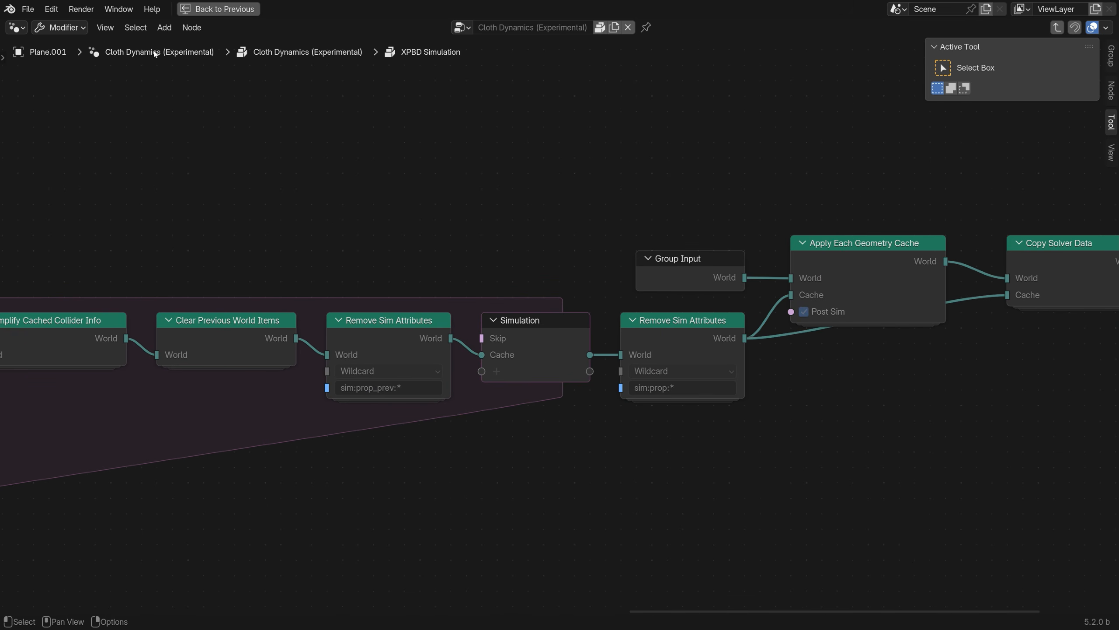
Return to the parent Cloth Dynamics node group and restore the normal editor layout.
click(291, 52)
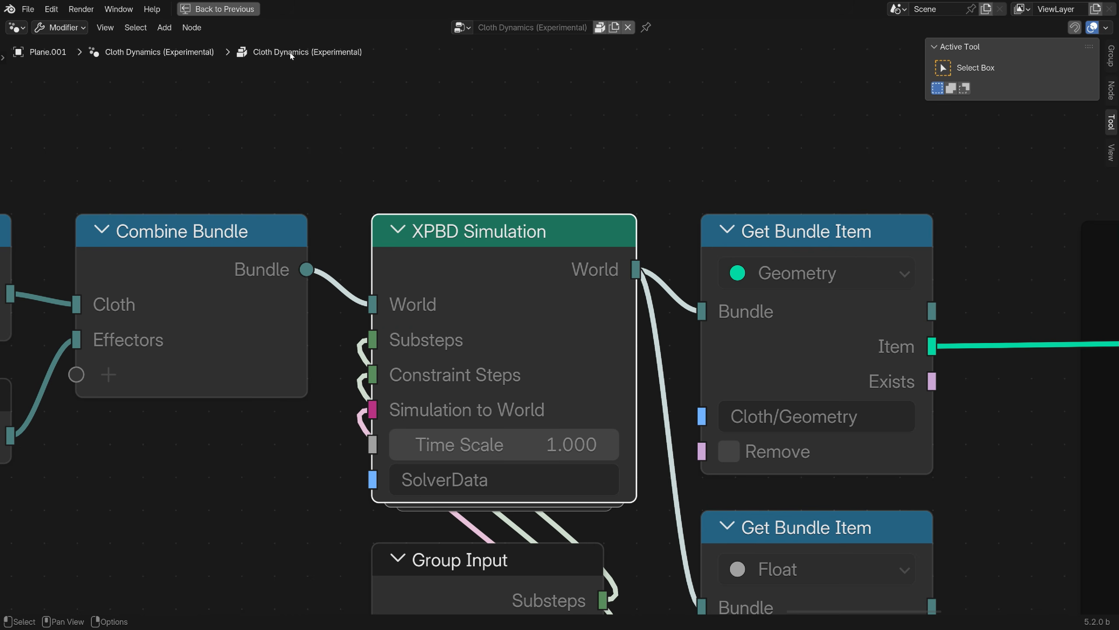
scroll(476, 291, down, 8)
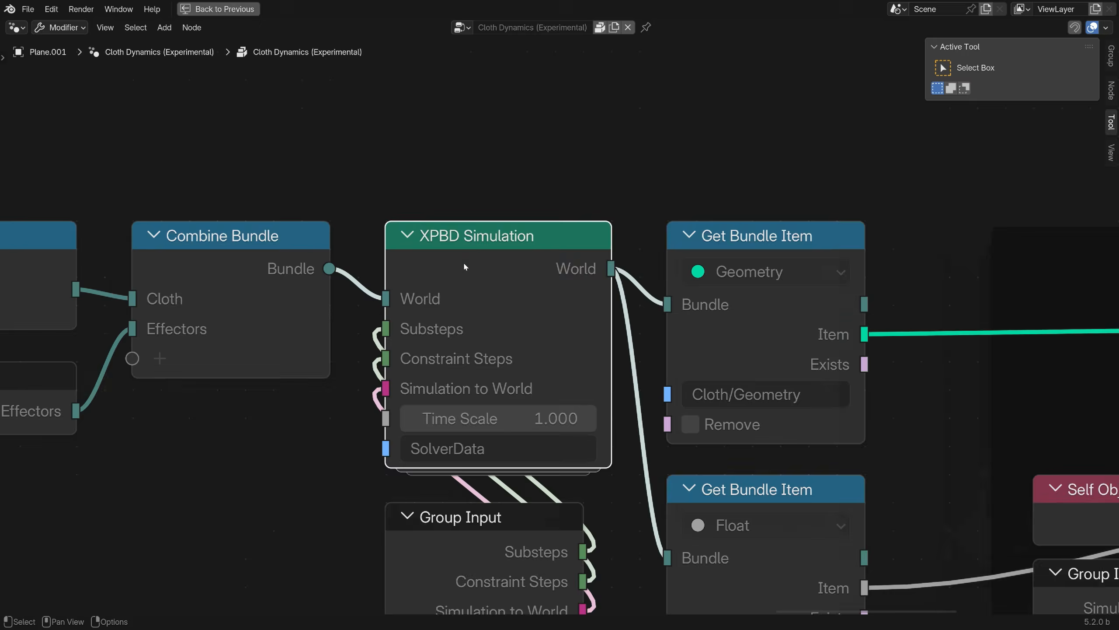
key(ctrl+space)
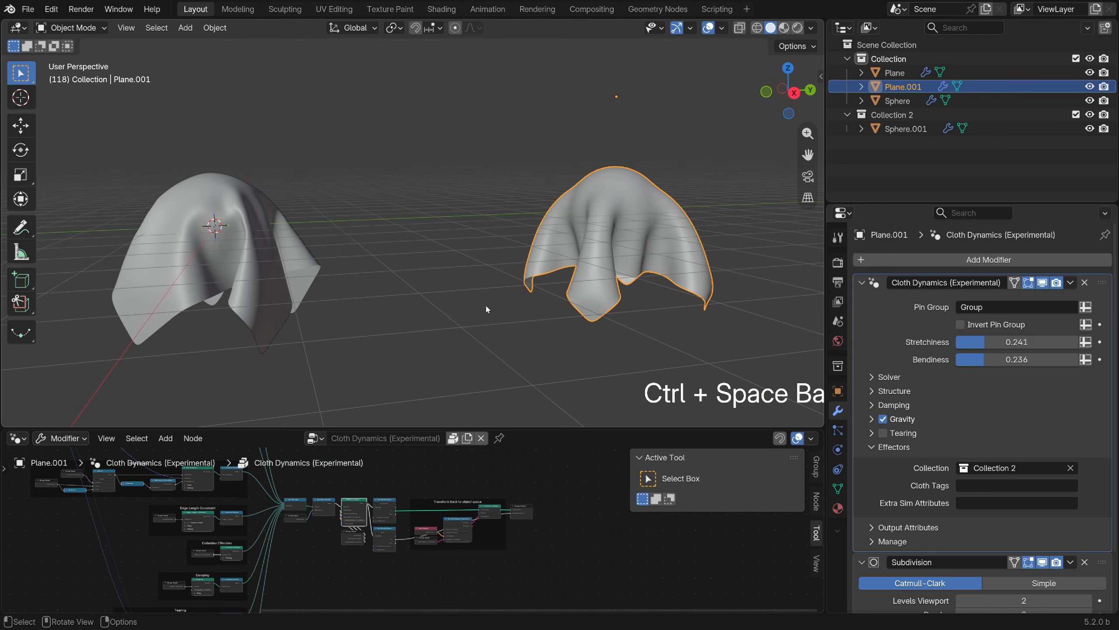
Enable Tearing in the duplicated plane's Cloth Dynamics modifier and play the simulation from the first frame.
middle_drag(365, 534, 523, 534)
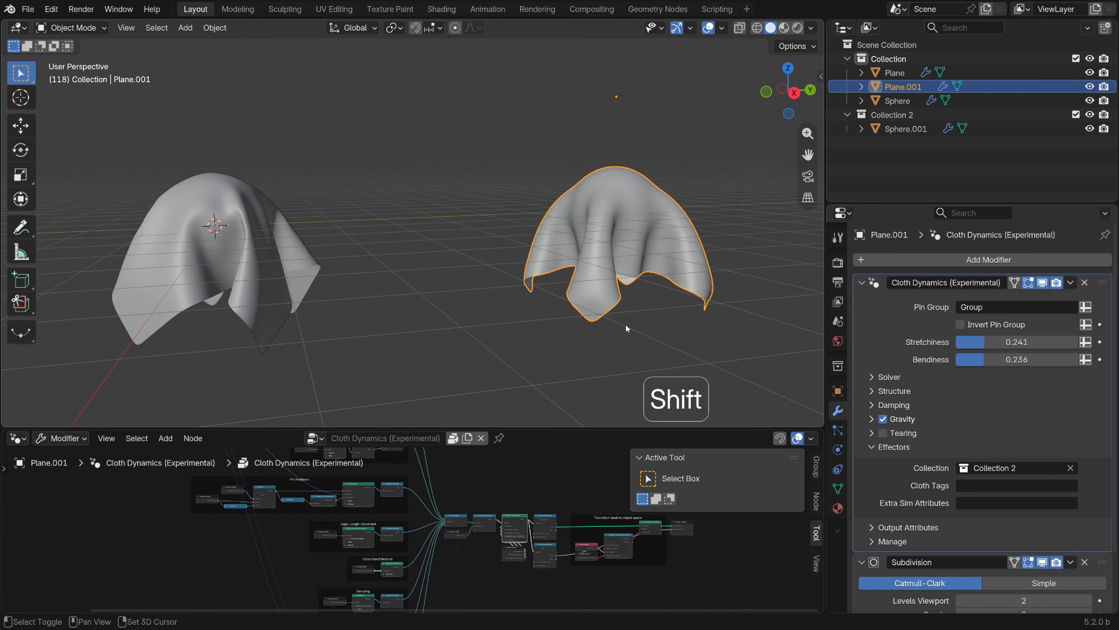
shift+middle_drag(625, 323, 441, 367)
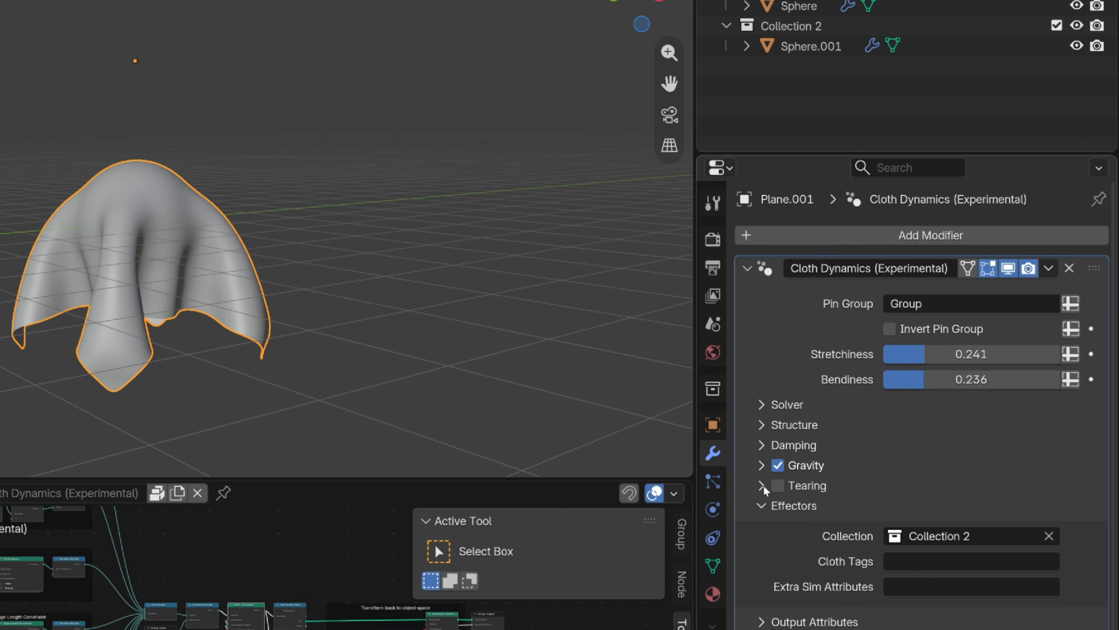
click(762, 485)
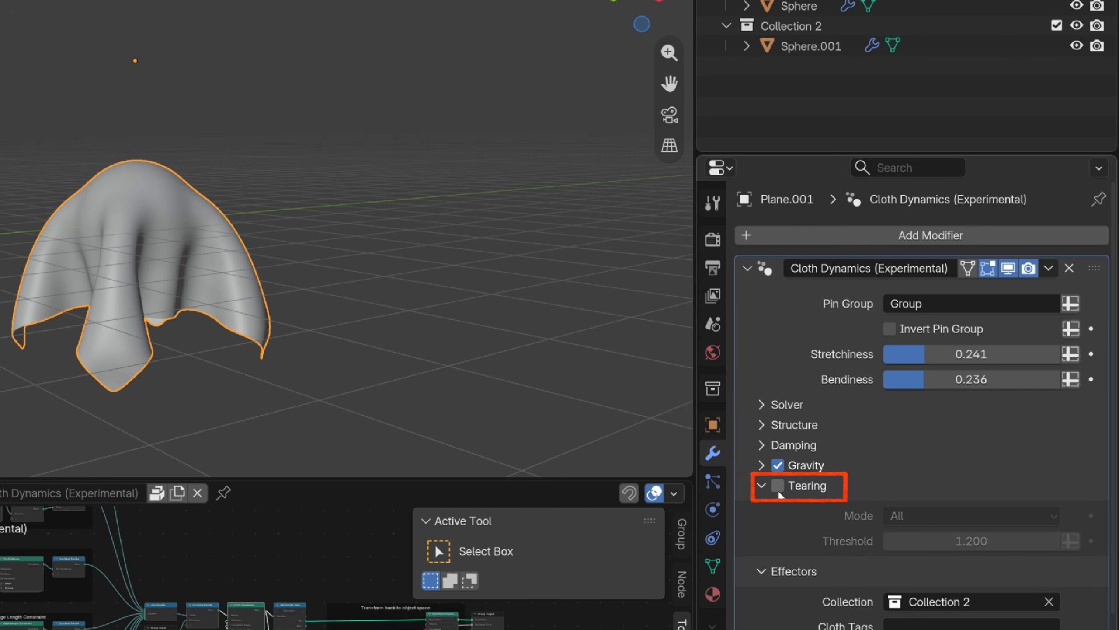
click(778, 485)
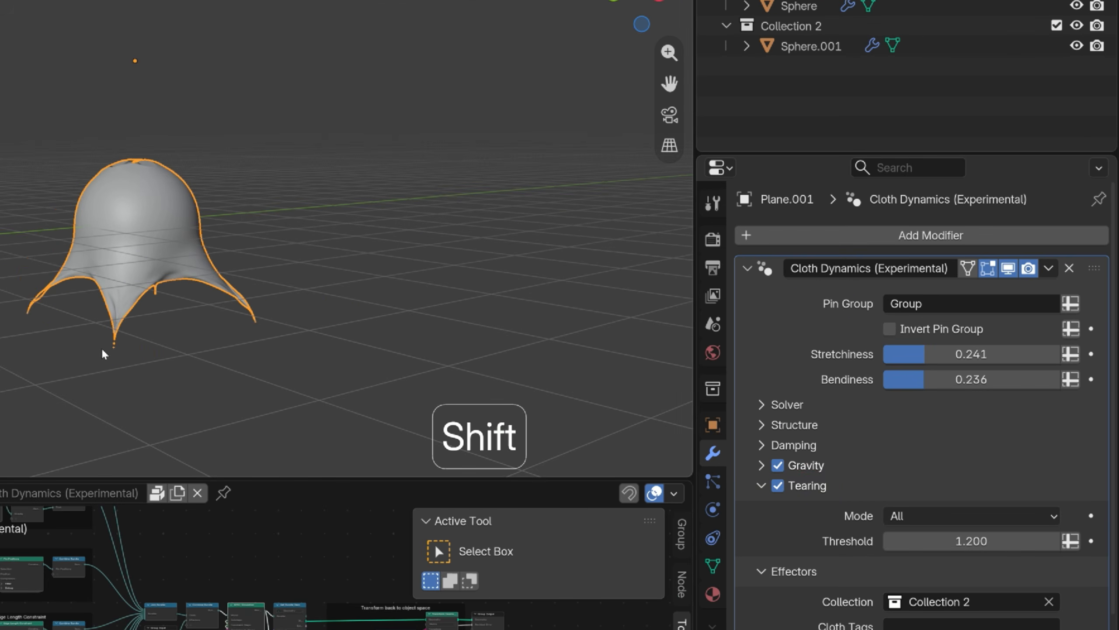
key(shift+Left)
key(space)
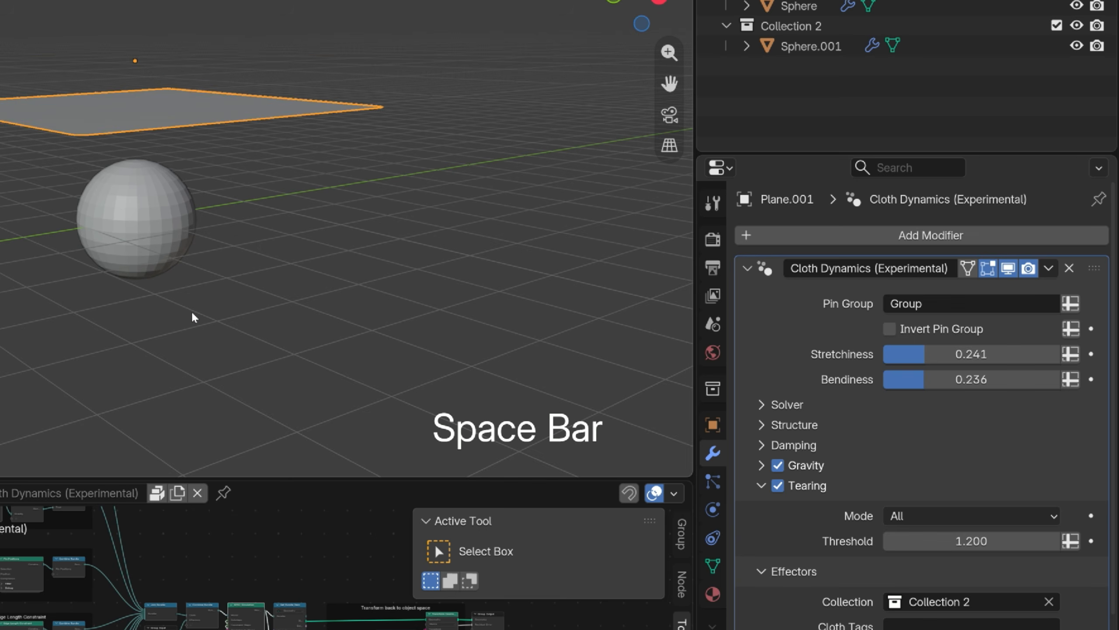
key(space)
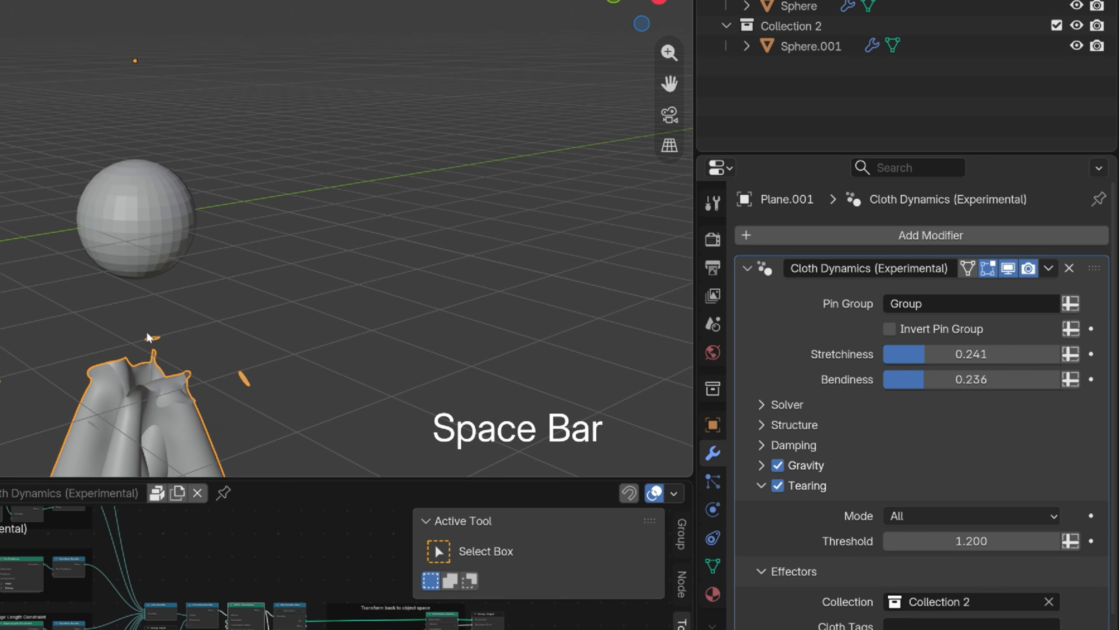
Replay the tearing simulation from the first frame, examine the cloth around the sphere up close, and rewind it.
key(shift+Left)
key(space)
middle_drag(175, 285, 154, 248)
scroll(142, 205, up, 2)
scroll(167, 255, down, 3)
key(space)
key(shift+Left)
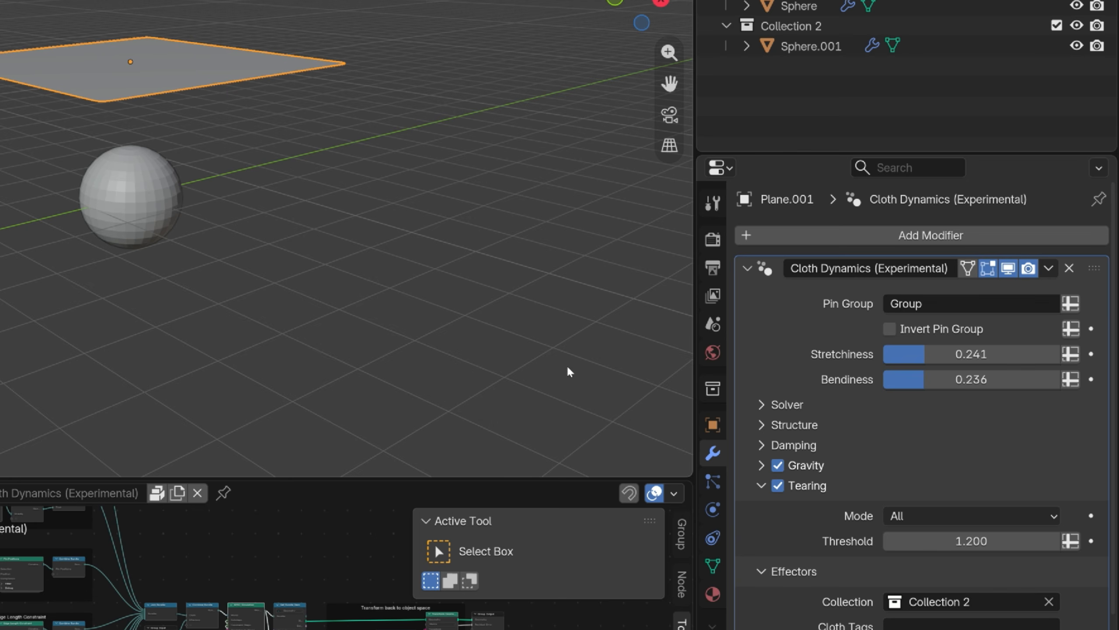
Set the Tearing Threshold to 1.5 and play the cloth simulation.
click(1003, 539)
text(1.)
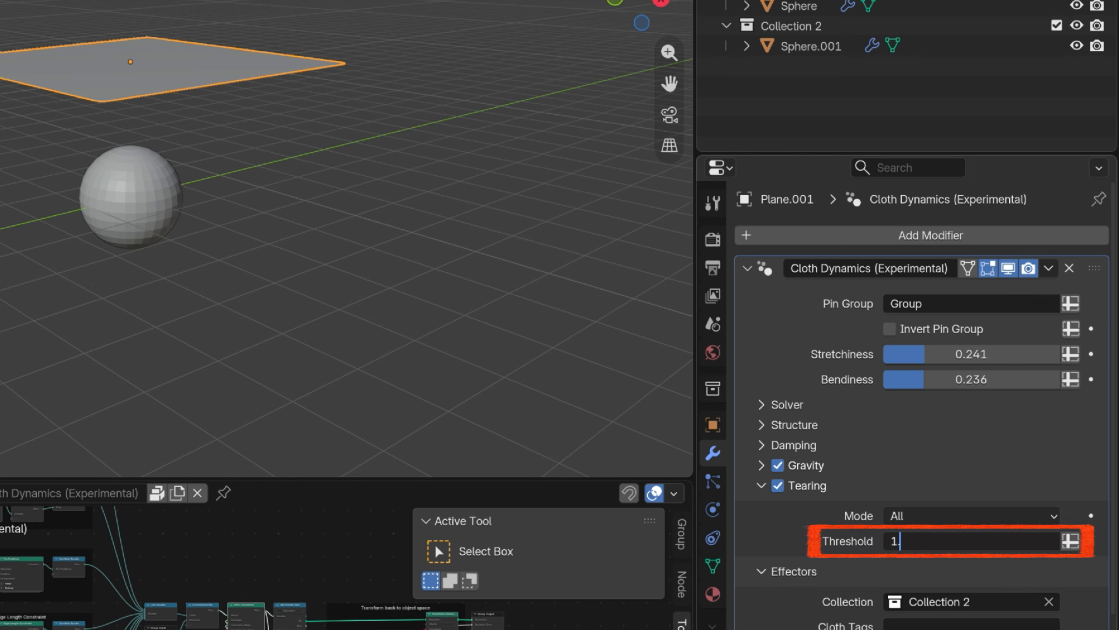
text(5)
key(Return)
key(space)
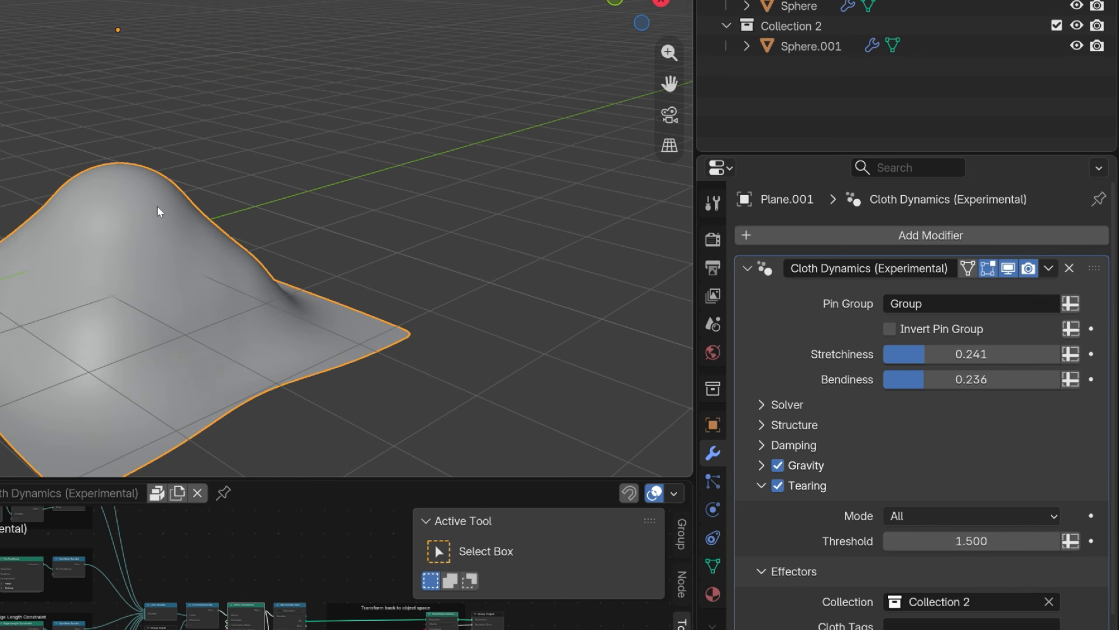
key(space)
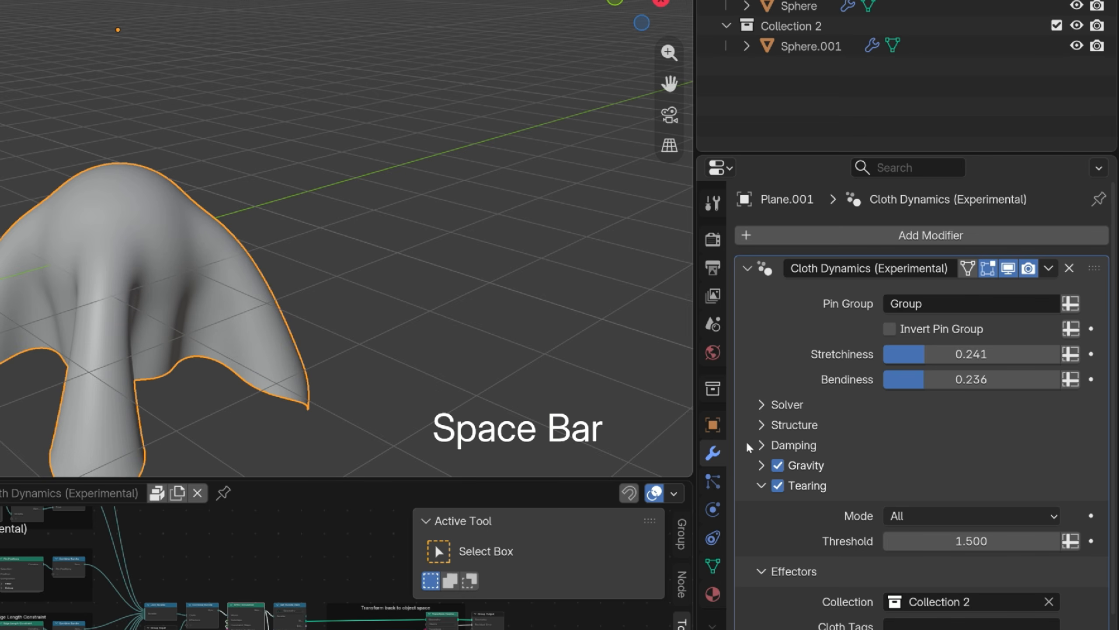
Set the Tearing Threshold to 1, play the simulation from the first frame, and rewind it.
click(971, 541)
text(1)
key(Return)
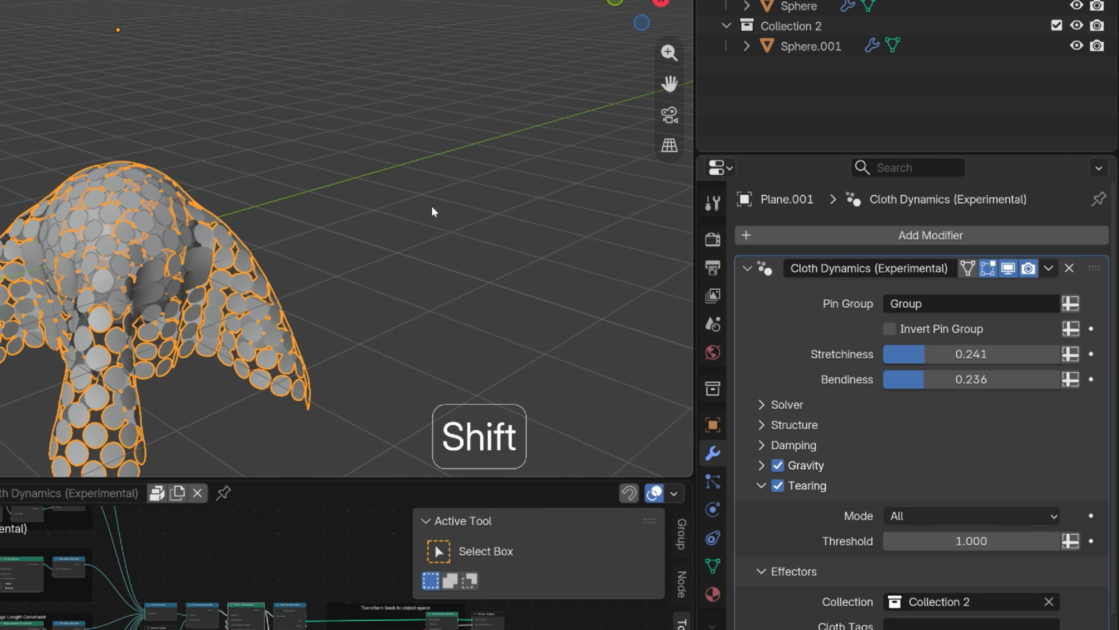
key(shift+Left)
key(space)
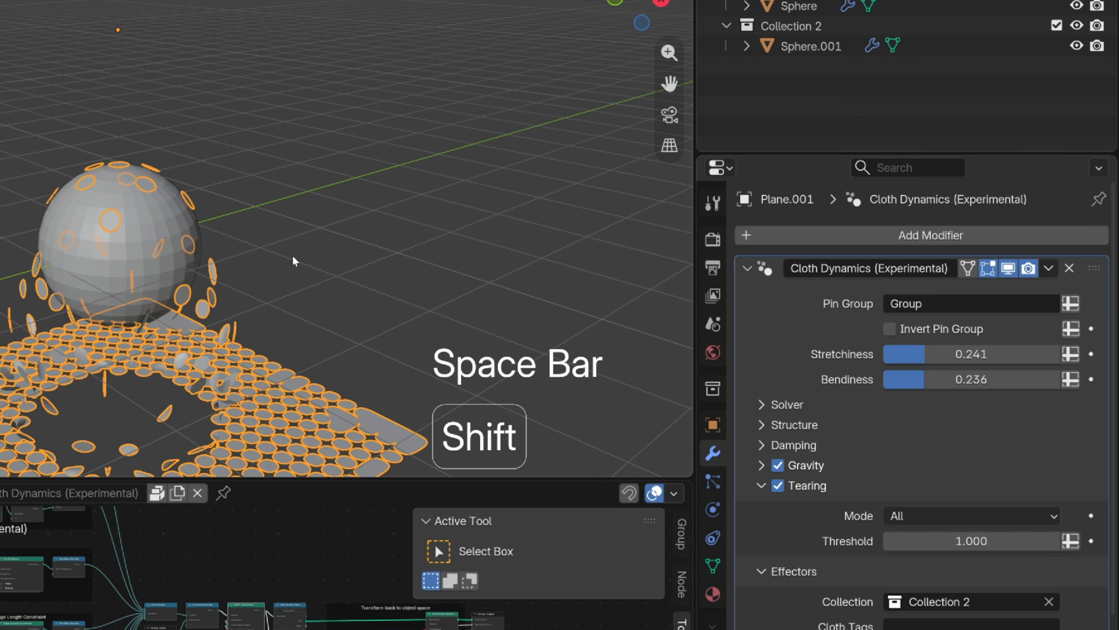
key(shift+Left)
Set the Tearing Threshold to 1.2 and play the cloth simulation.
click(971, 540)
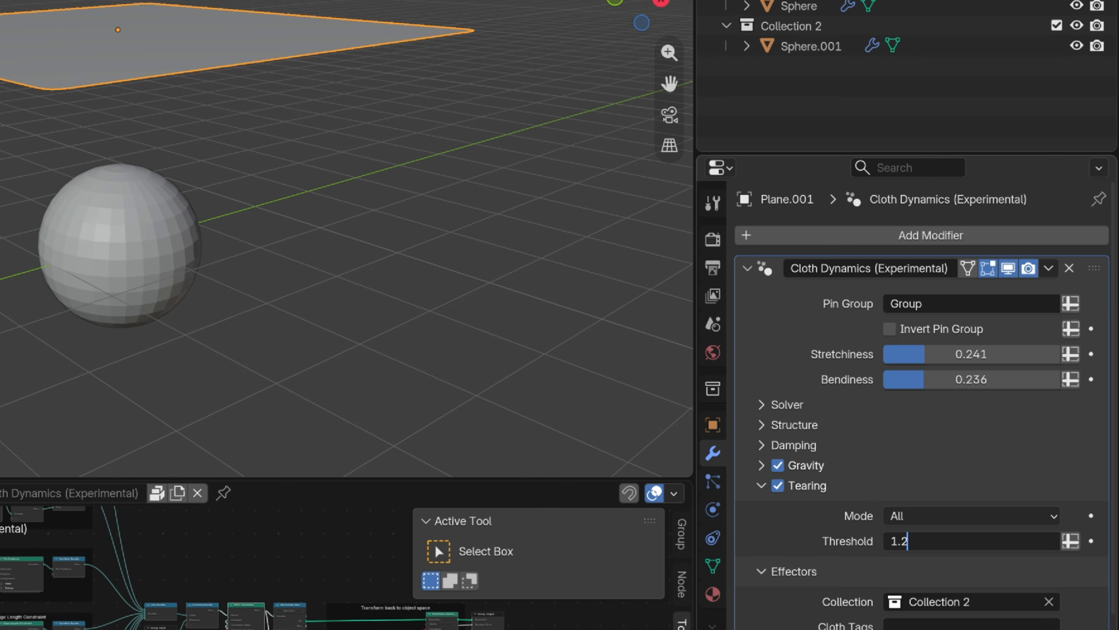
text(1.2)
key(Return)
key(space)
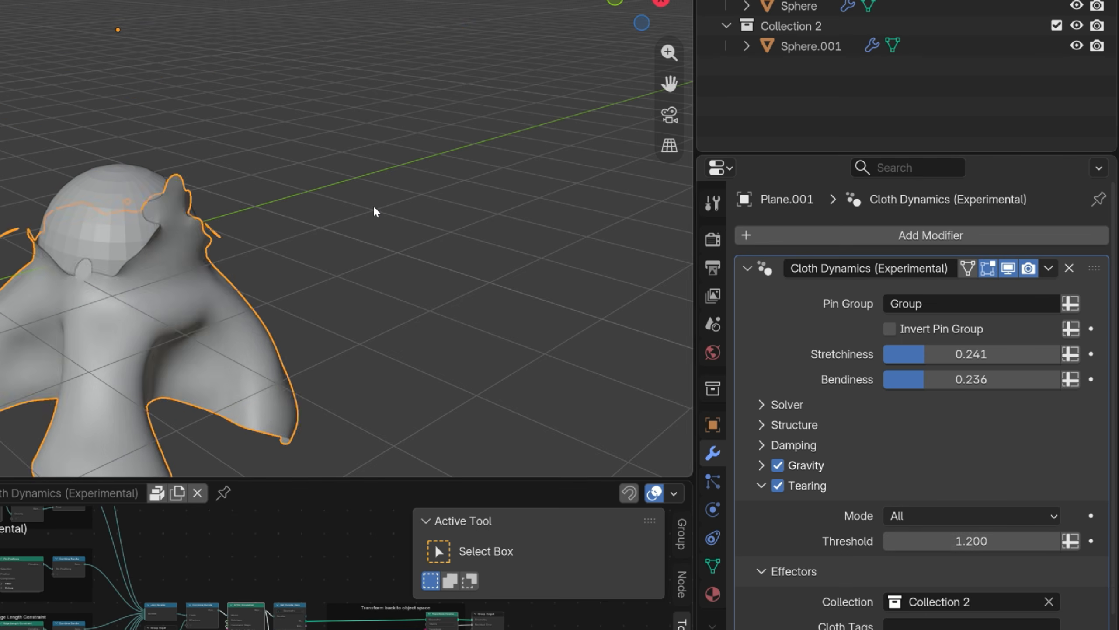
key(space)
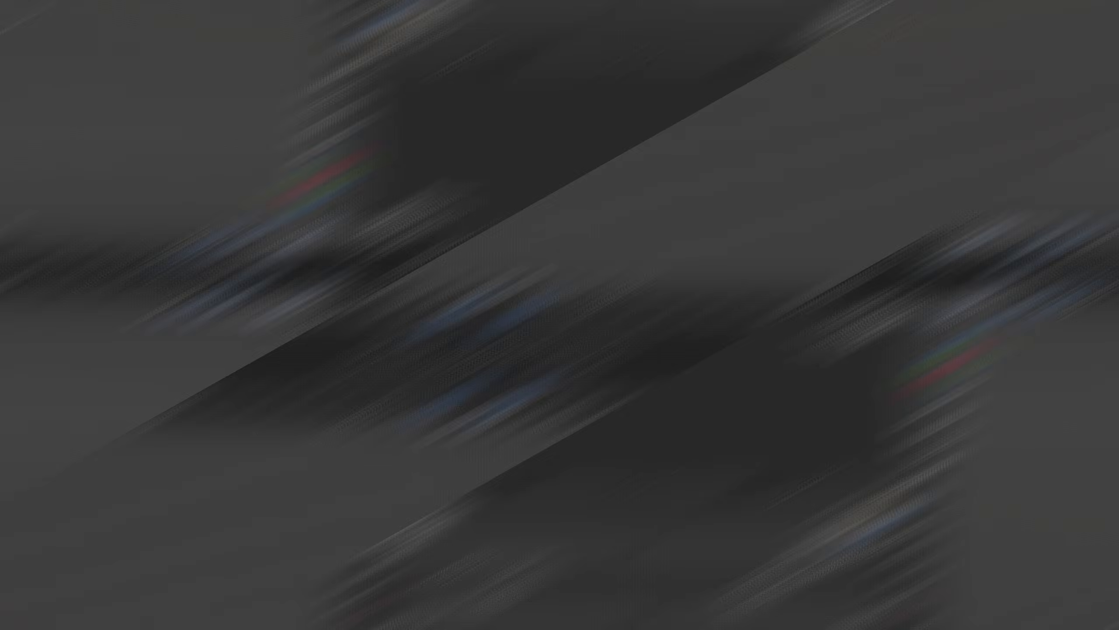
Add a Monkey mesh to the empty scene and view it from the front.
key(shift+a)
mouse_move(265, 150)
click(397, 300)
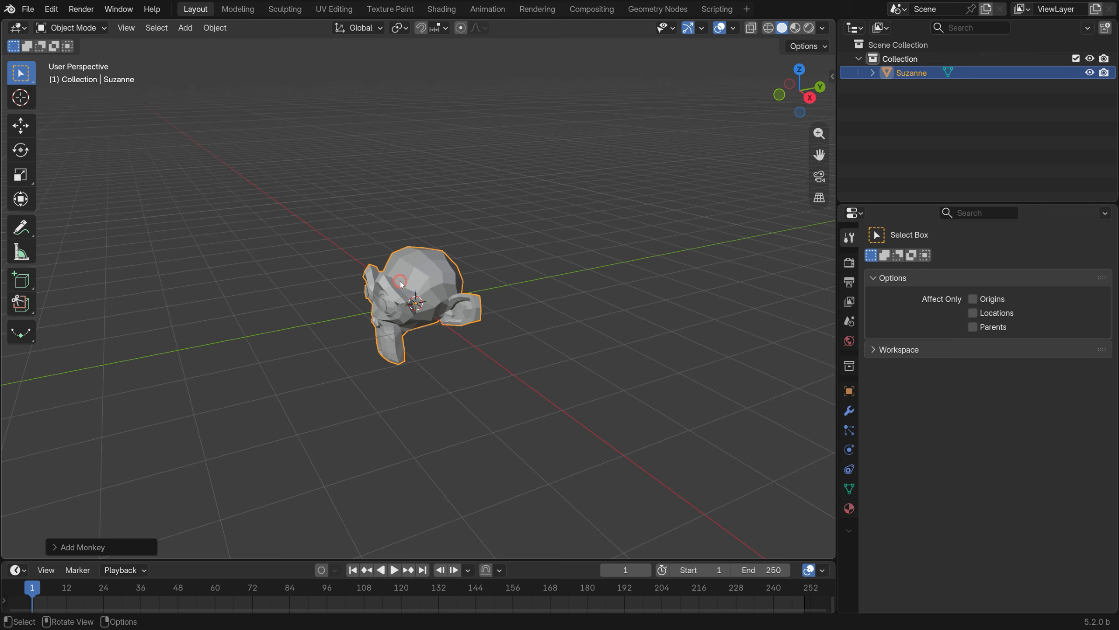
scroll(400, 282, up, 3)
middle_drag(434, 304, 529, 308)
Add a Subdivision Surface modifier to the monkey head with 2 viewport levels.
click(849, 411)
click(947, 262)
text(s)
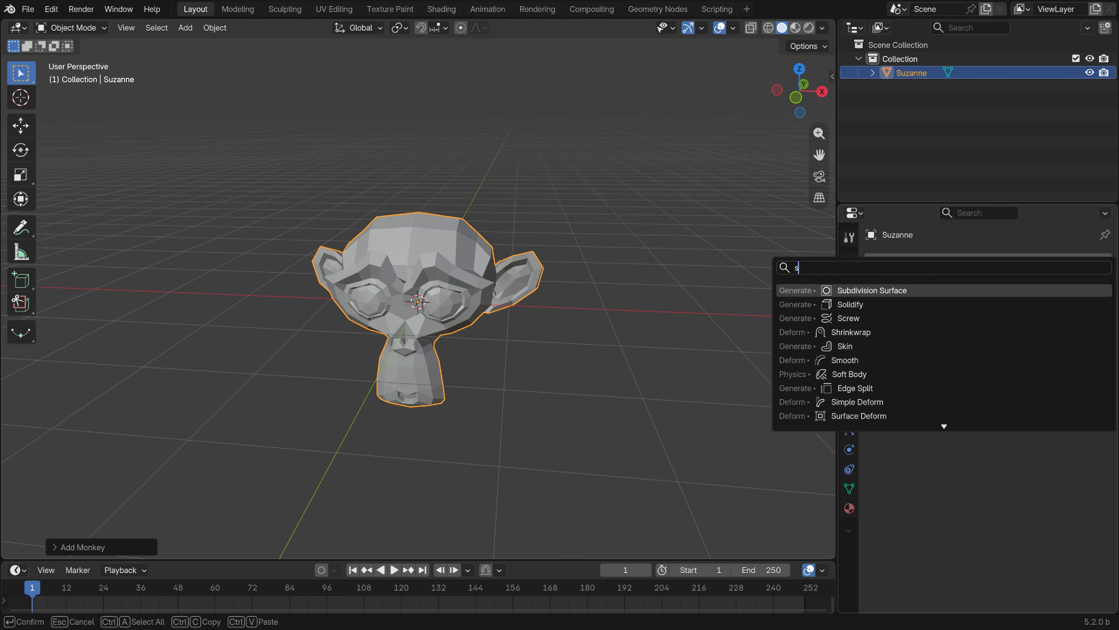
text(ub)
click(938, 286)
drag(1008, 323, 1031, 323)
Shade the monkey head smooth and bring it into a front-facing view.
middle_drag(604, 203, 529, 190)
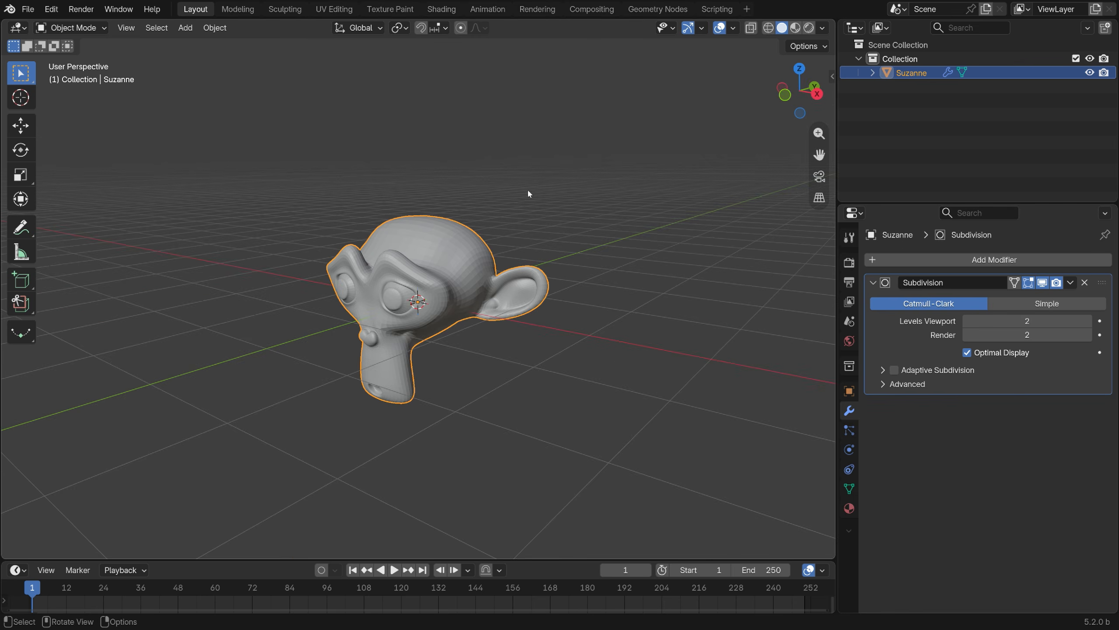
right_click(528, 190)
click(523, 176)
middle_drag(445, 302, 507, 308)
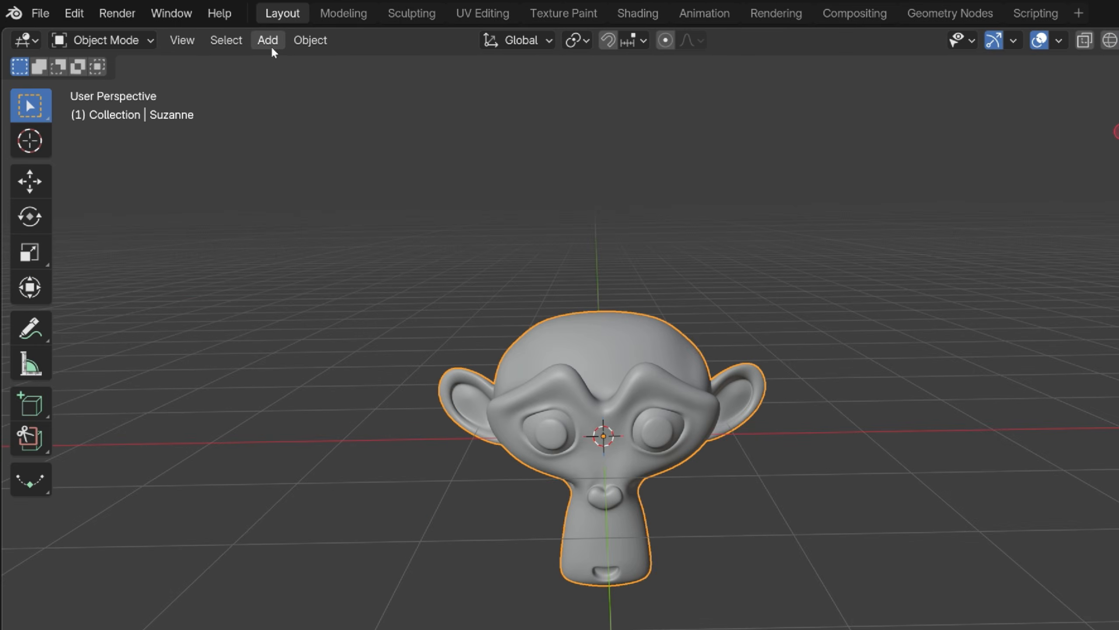
Add Empty Hair curves to the monkey head and select the new Curves object nested under Suzanne.
click(271, 47)
mouse_move(327, 80)
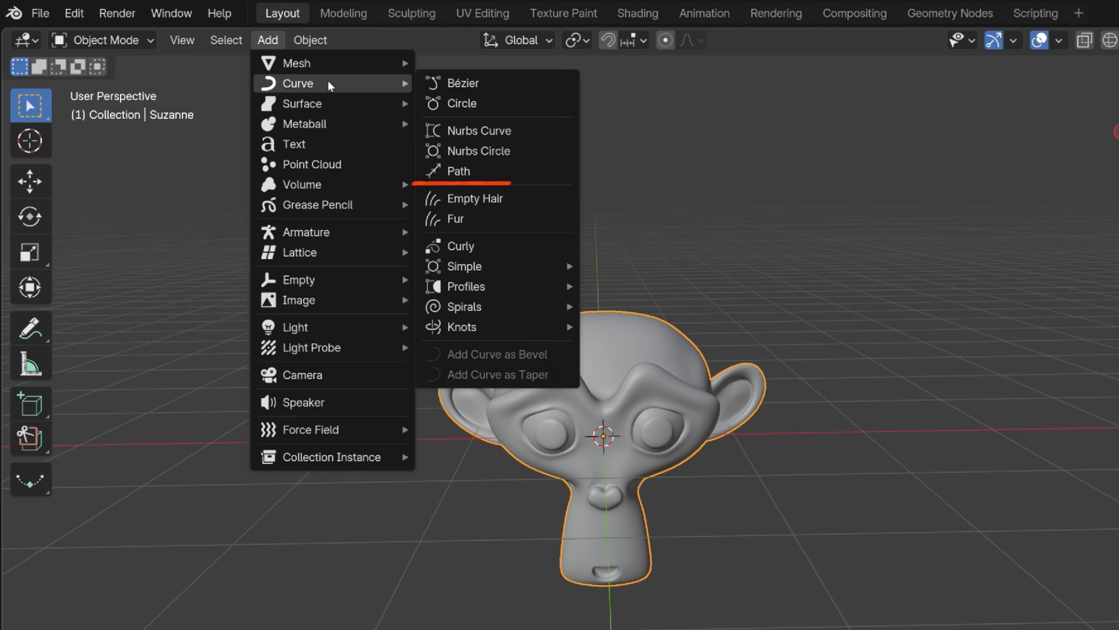
click(549, 199)
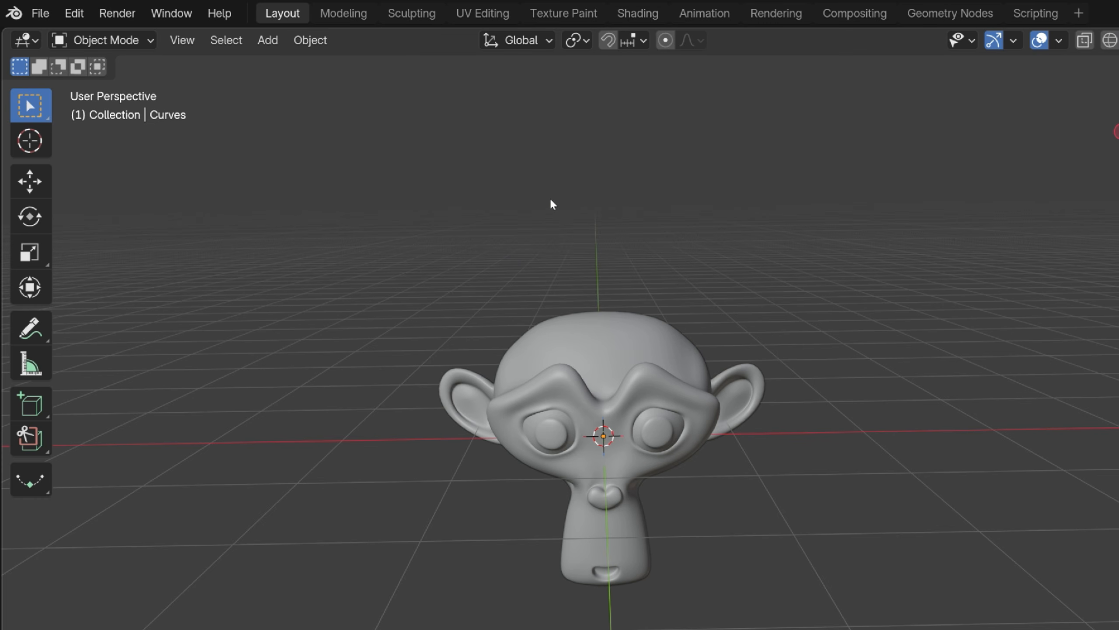
click(669, 345)
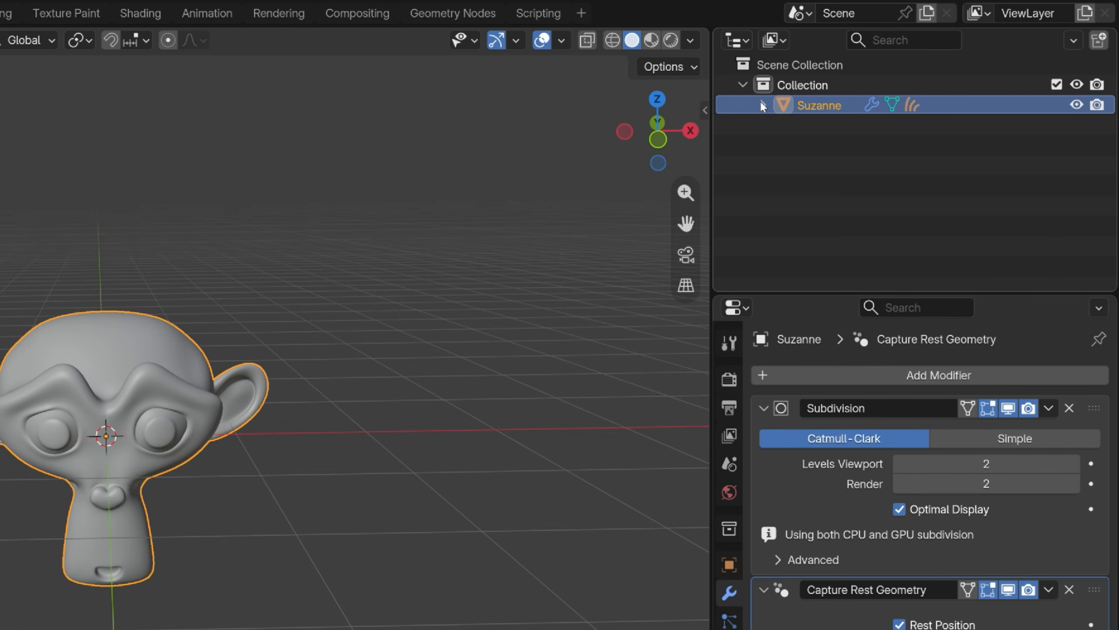
click(763, 105)
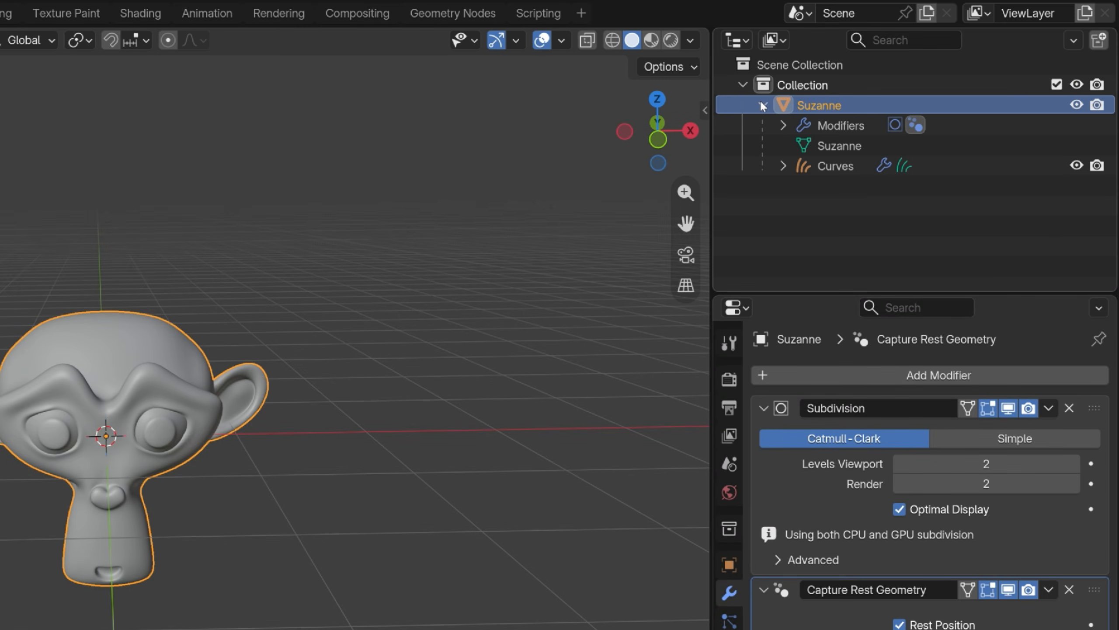
click(836, 169)
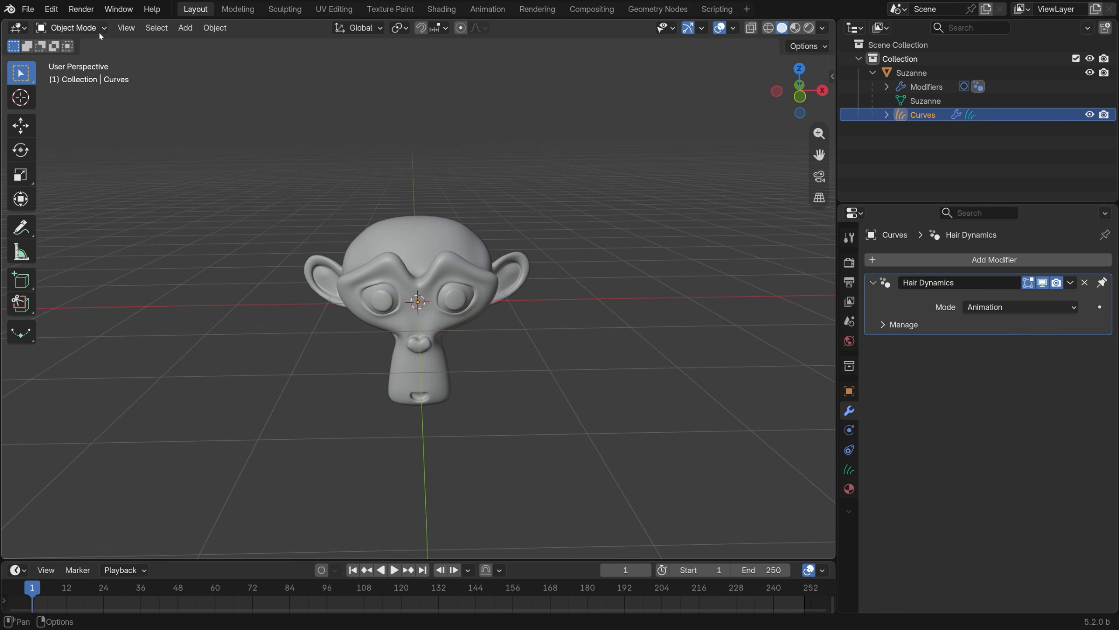
Switch the hair curves to Sculpt Mode and set the Density brush size to 184 px.
click(100, 29)
click(97, 76)
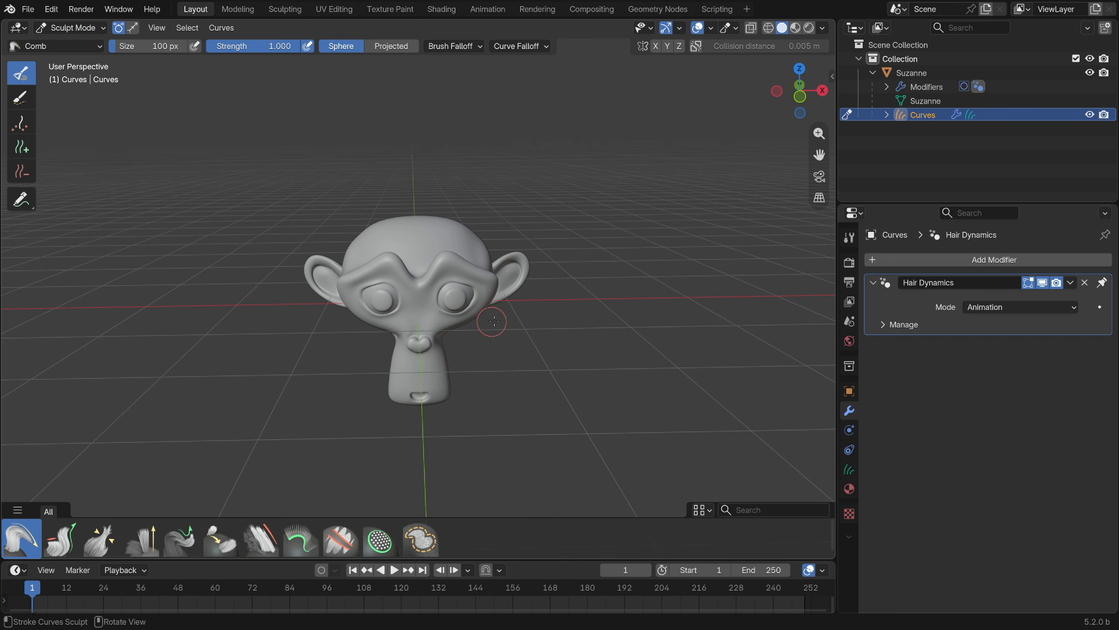
middle_drag(492, 322, 353, 317)
click(779, 46)
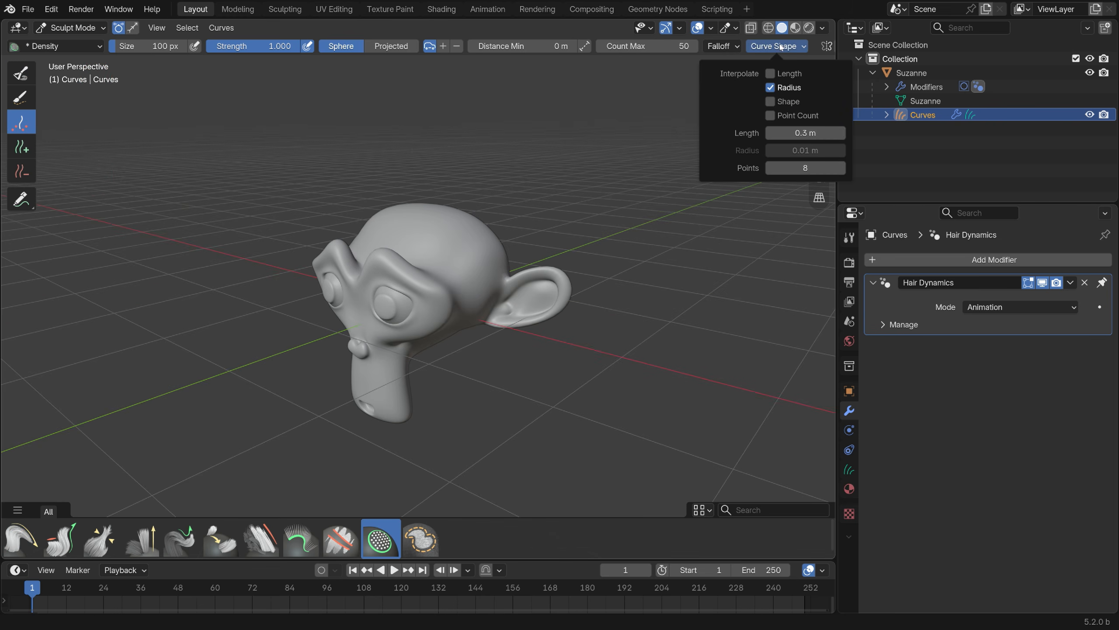
scroll(408, 198, up, 1)
key(f)
click(458, 249)
middle_drag(458, 249, 520, 245)
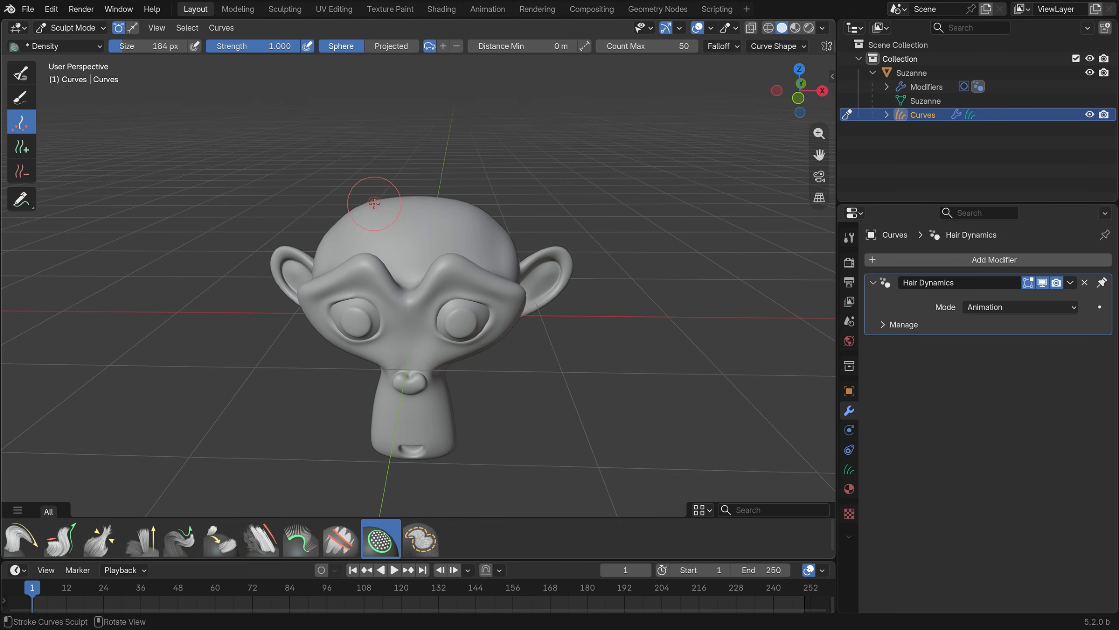
Paint a dense strip of hair across the top of the monkey head with the Density brush.
drag(387, 205, 413, 209)
mouse_move(431, 212)
middle_down()
mouse_move(282, 264)
mouse_move(229, 268)
middle_up()
mouse_move(454, 229)
mouse_down()
mouse_move(498, 232)
mouse_move(472, 233)
mouse_up()
middle_drag(471, 234, 586, 176)
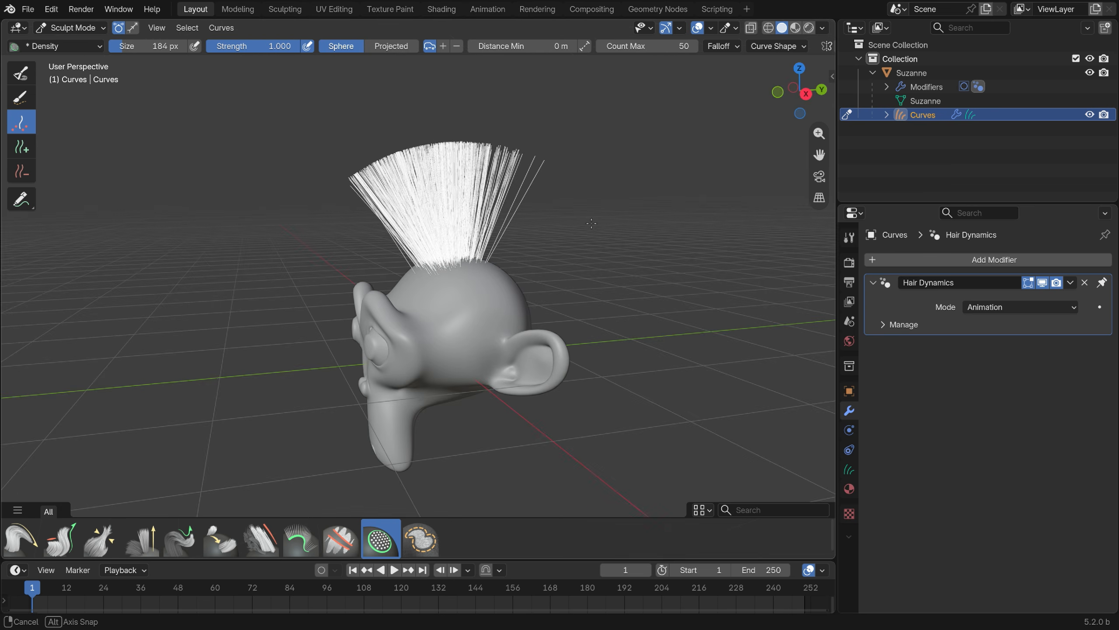
Comb the hair towards the back of the head with the Comb brush set to Projected, and return to Object Mode.
click(21, 538)
click(391, 47)
drag(361, 204, 502, 188)
mouse_move(343, 240)
mouse_down()
mouse_move(495, 180)
mouse_move(546, 218)
mouse_up()
drag(381, 245, 562, 205)
middle_drag(562, 205, 511, 350)
click(70, 27)
click(66, 41)
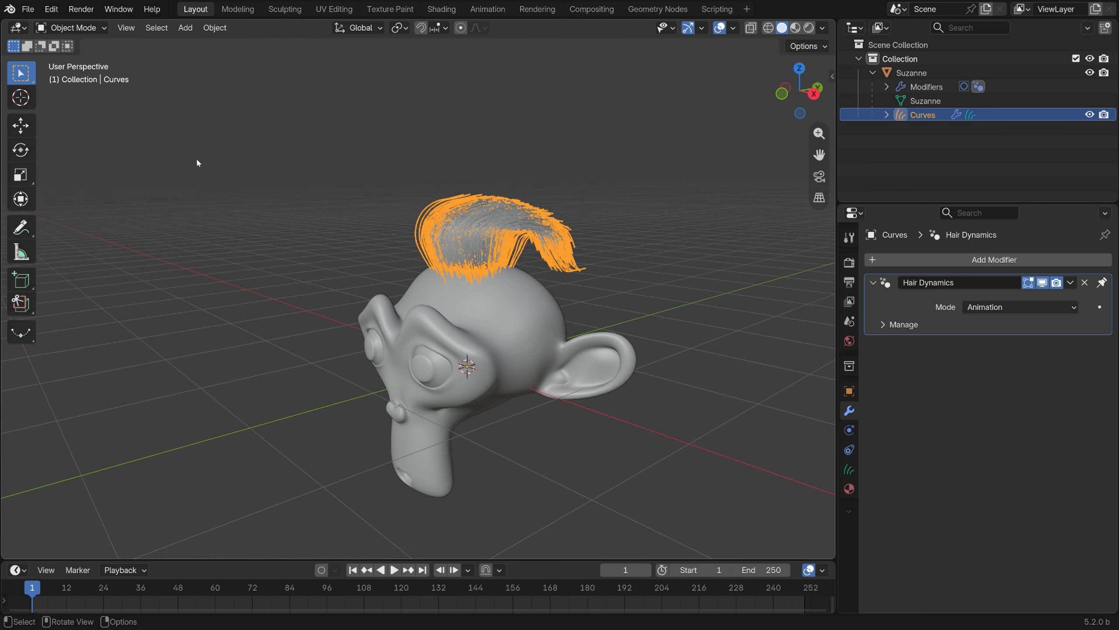
Enlarge the timeline and play the animation to check the hair with Hair Dynamics in Animation mode.
scroll(333, 285, down, 2)
drag(537, 560, 537, 533)
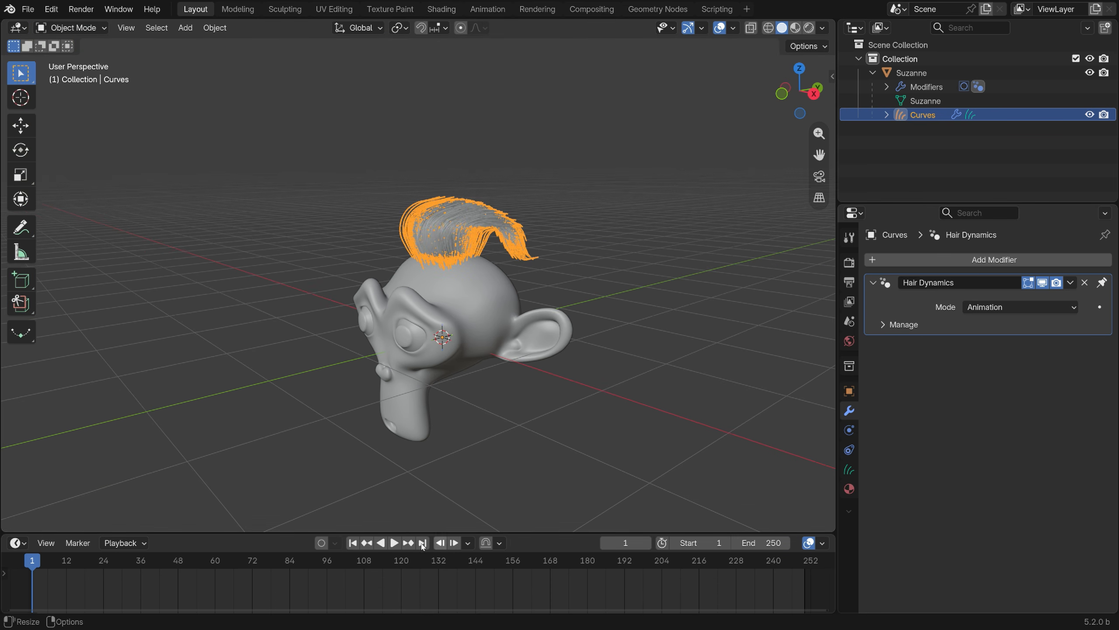
scroll(474, 410, up, 2)
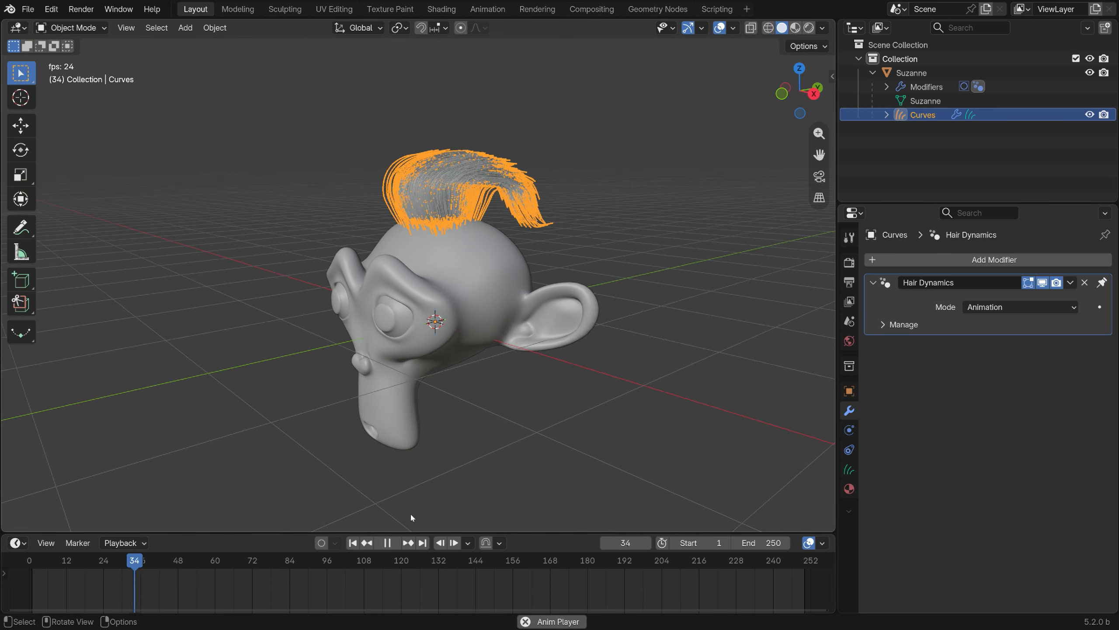
click(386, 544)
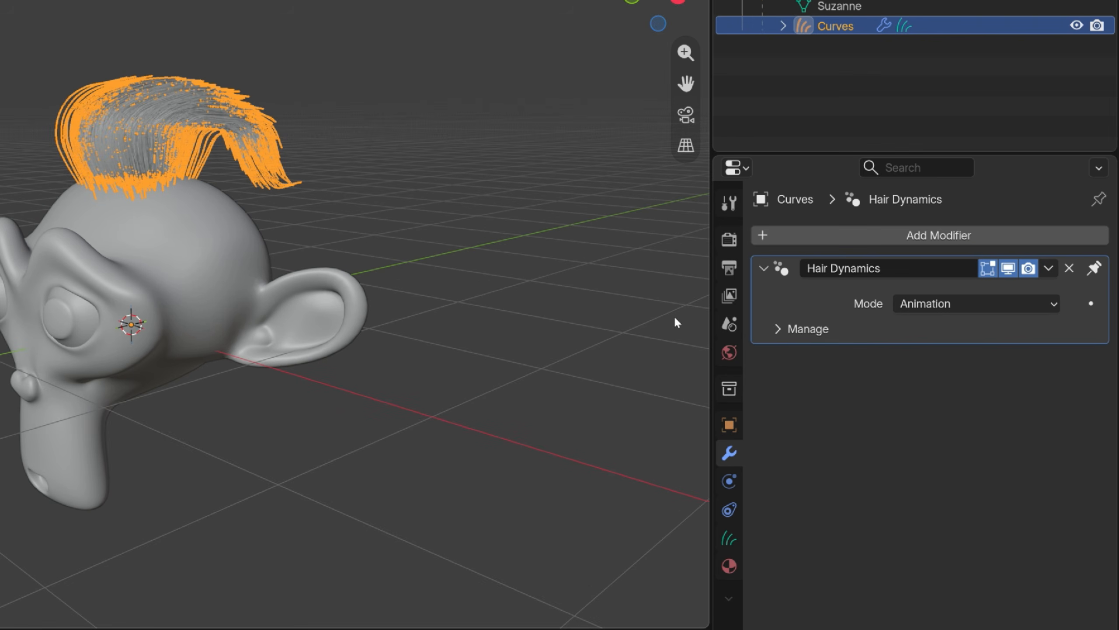
Set the Hair Dynamics mode to Physics (Experimental) and test it by moving the monkey head during playback.
click(930, 311)
click(960, 347)
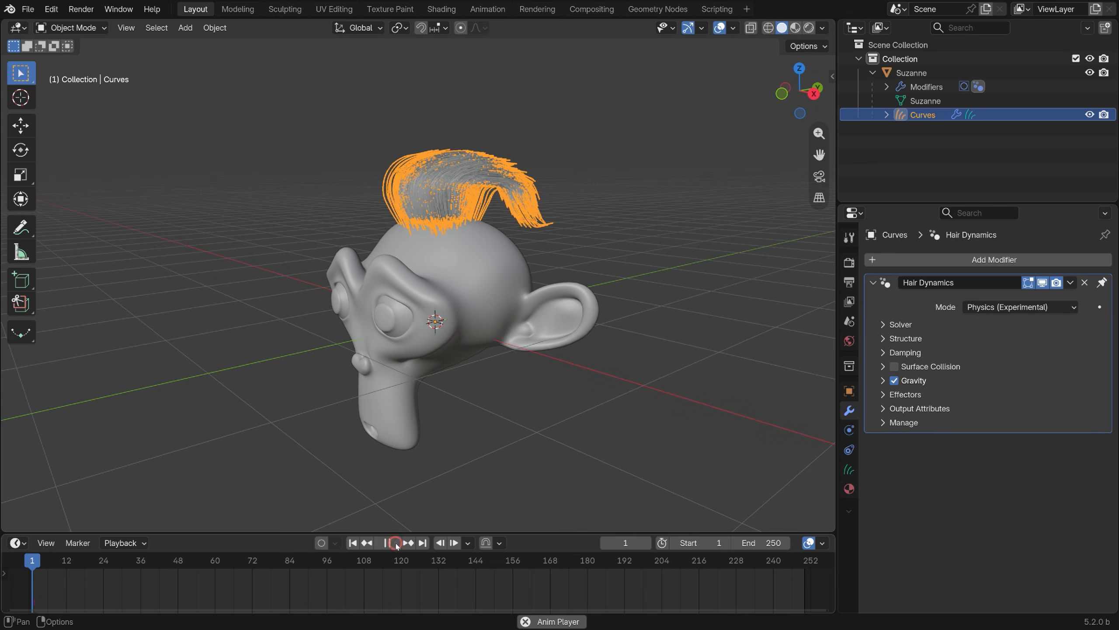
click(395, 543)
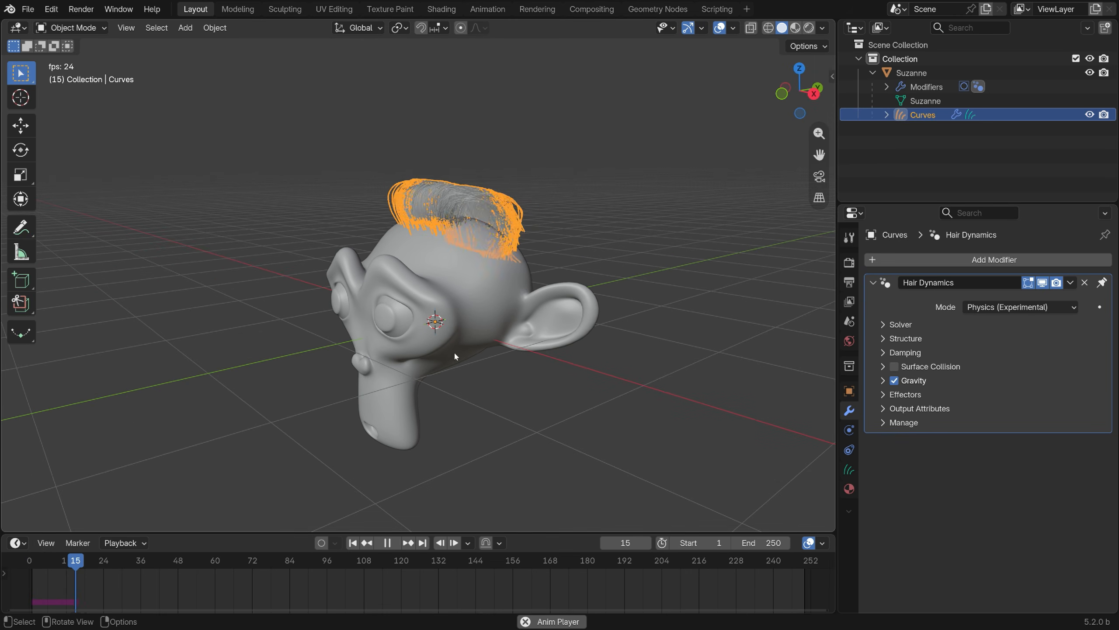
middle_drag(454, 352, 494, 320)
click(494, 323)
key(g)
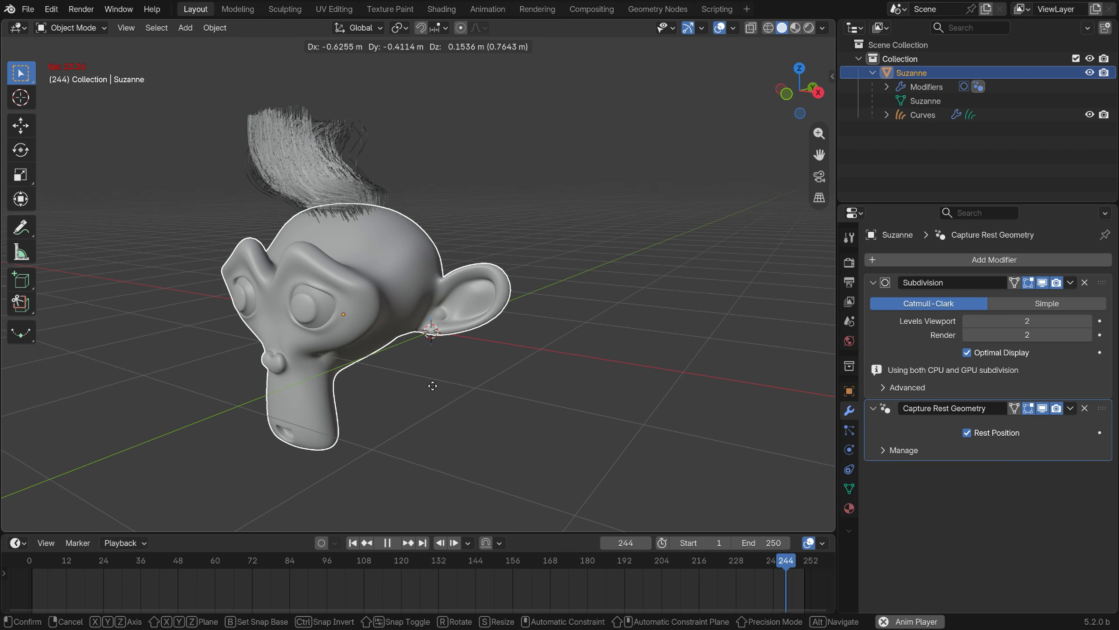
click(538, 400)
key(Escape)
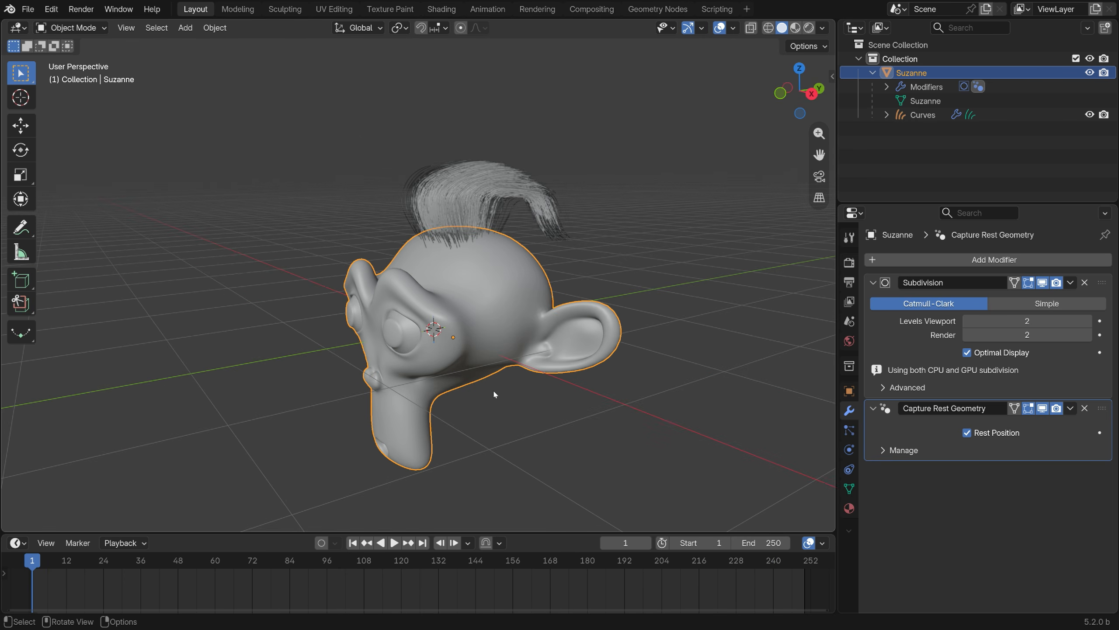
Set the hair's Bendiness to 0.151 and Root Bendiness to 0.088, and test them by moving the monkey head during playback.
click(517, 197)
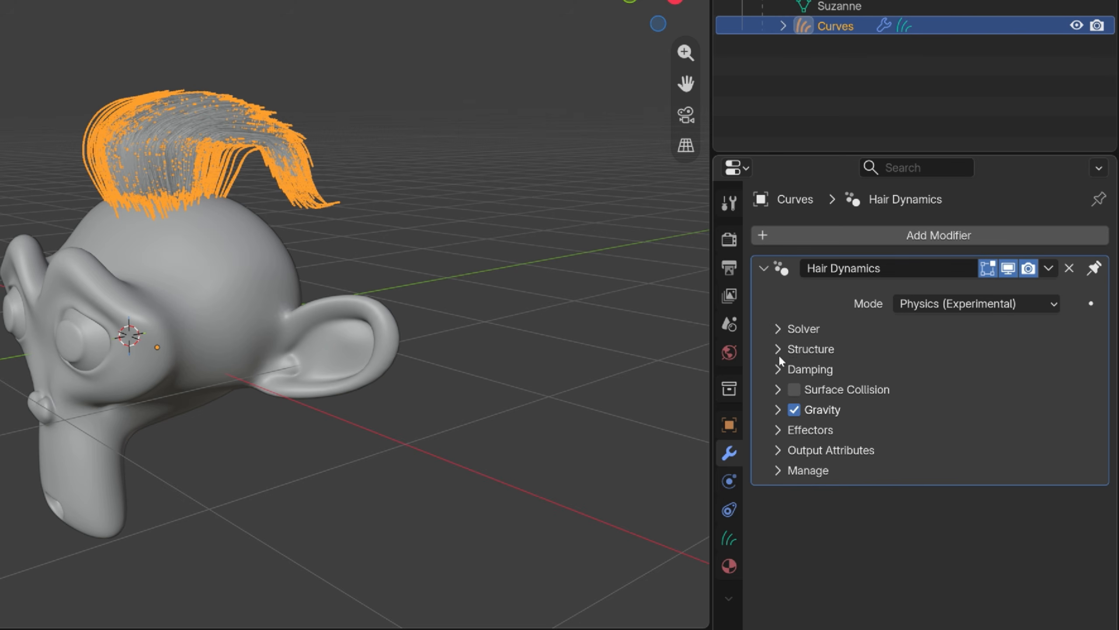
click(778, 353)
mouse_move(1009, 454)
mouse_down()
mouse_move(961, 454)
mouse_move(951, 480)
mouse_move(921, 480)
mouse_up()
key(space)
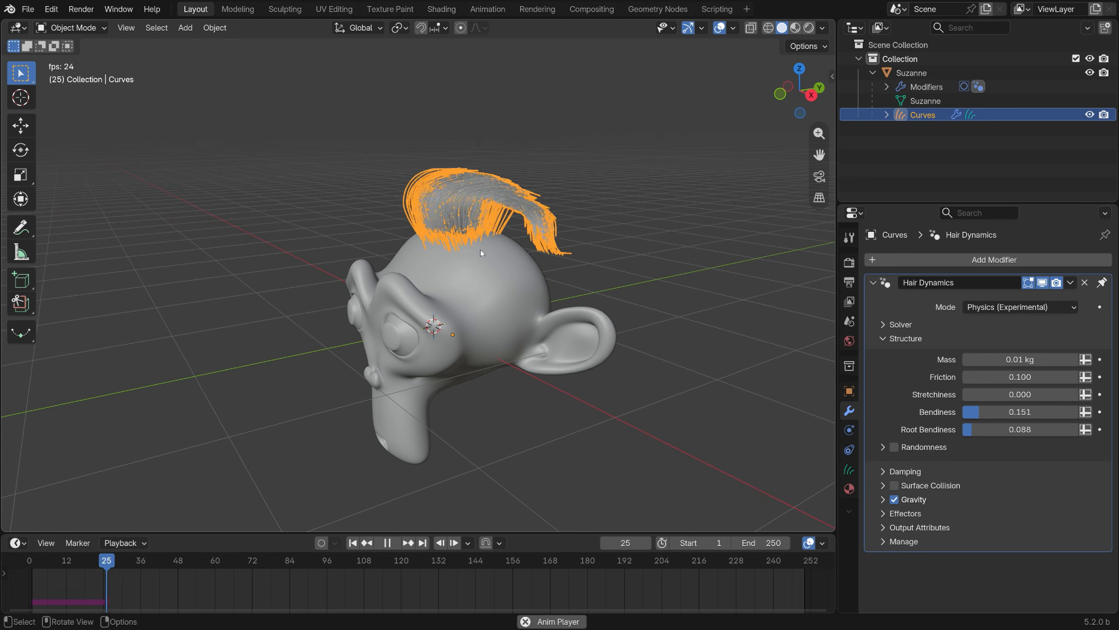
click(481, 251)
key(g)
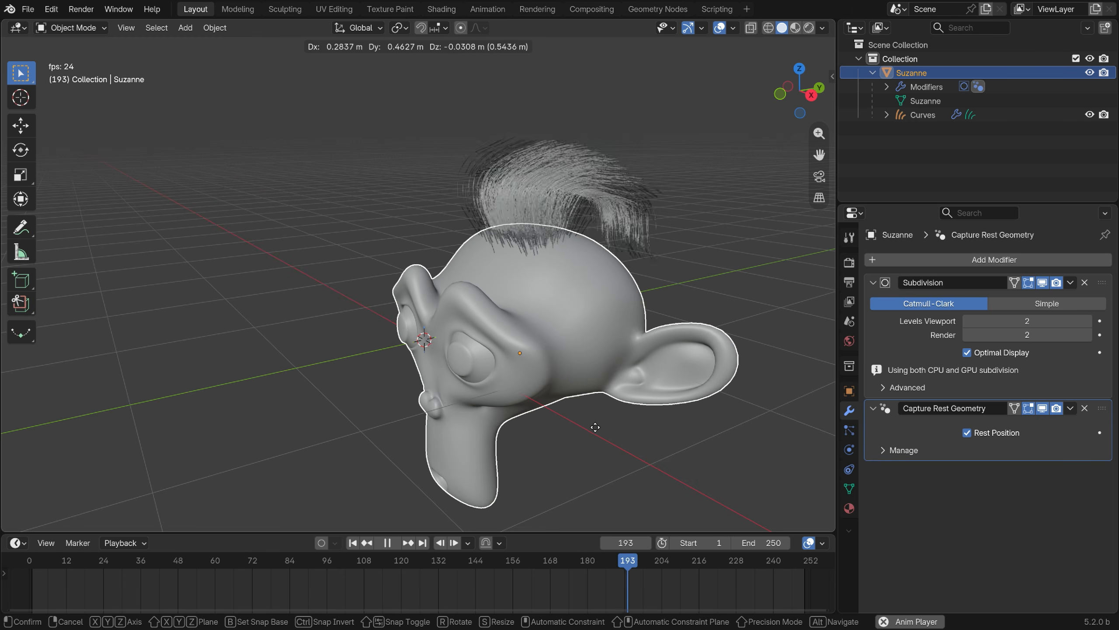
click(434, 404)
click(388, 542)
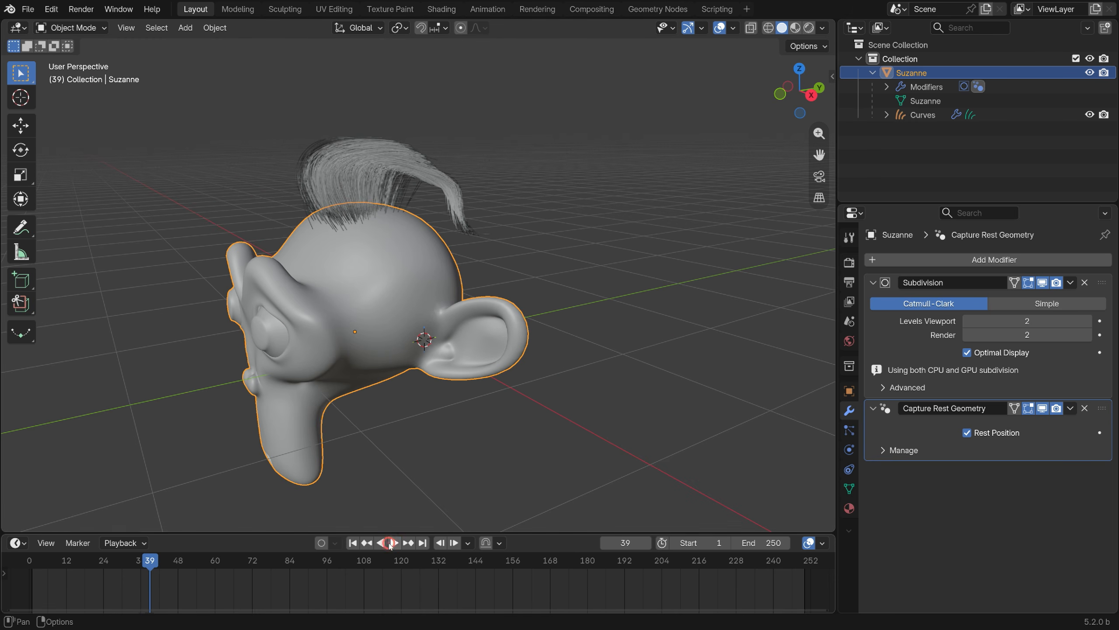
Set the hair's Stretchiness to 0.110 and test it by moving the monkey head during playback.
click(360, 175)
drag(1020, 394, 1020, 394)
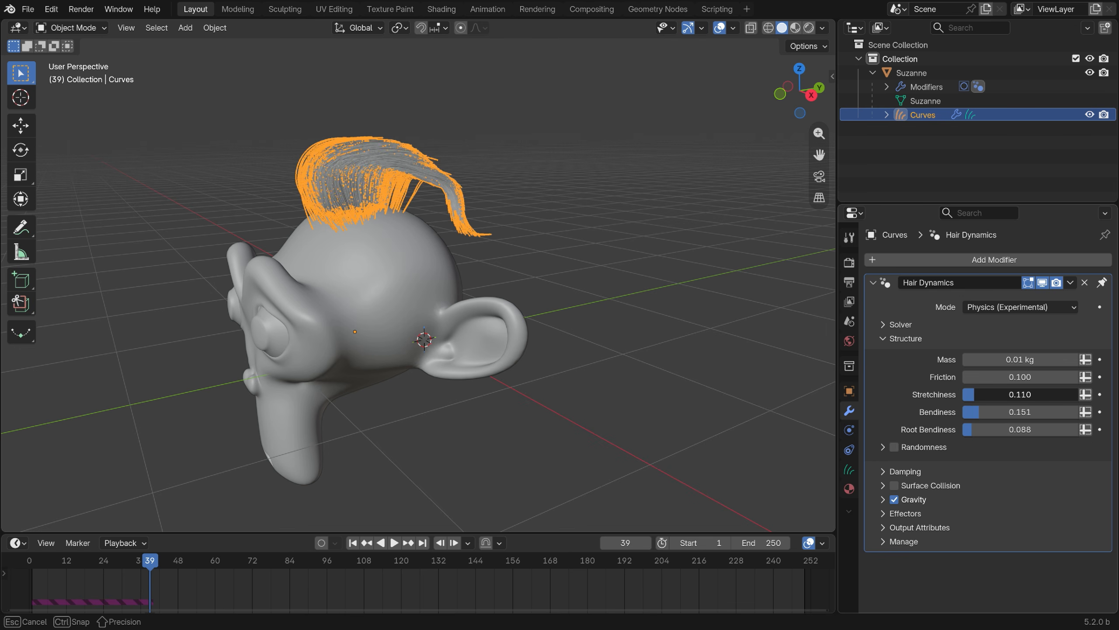
click(445, 344)
click(395, 542)
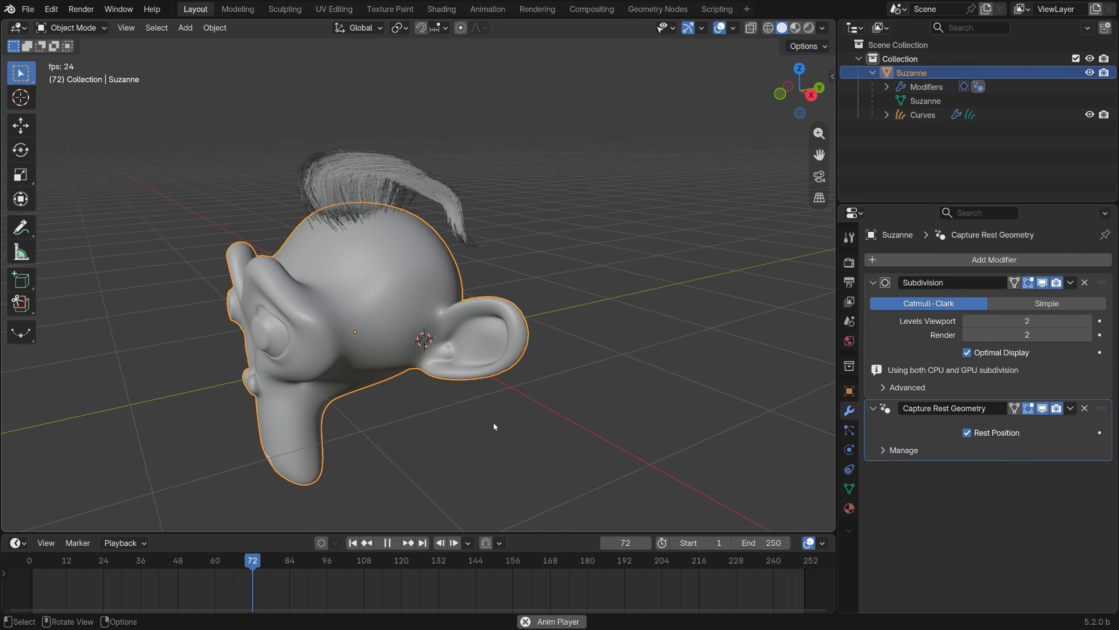
key(g)
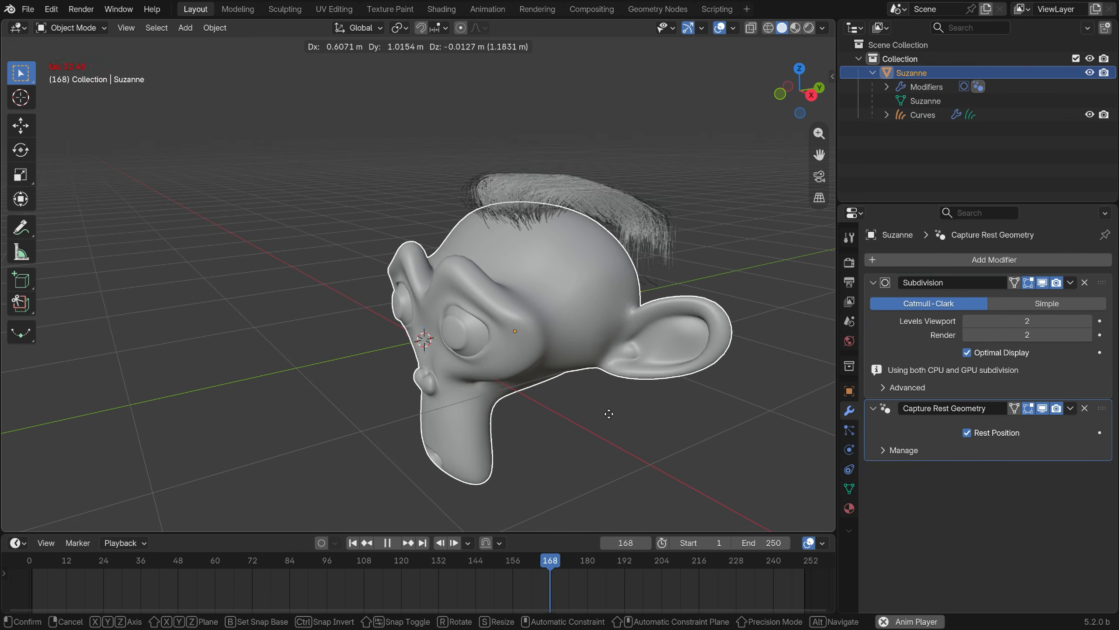
key(Escape)
click(388, 542)
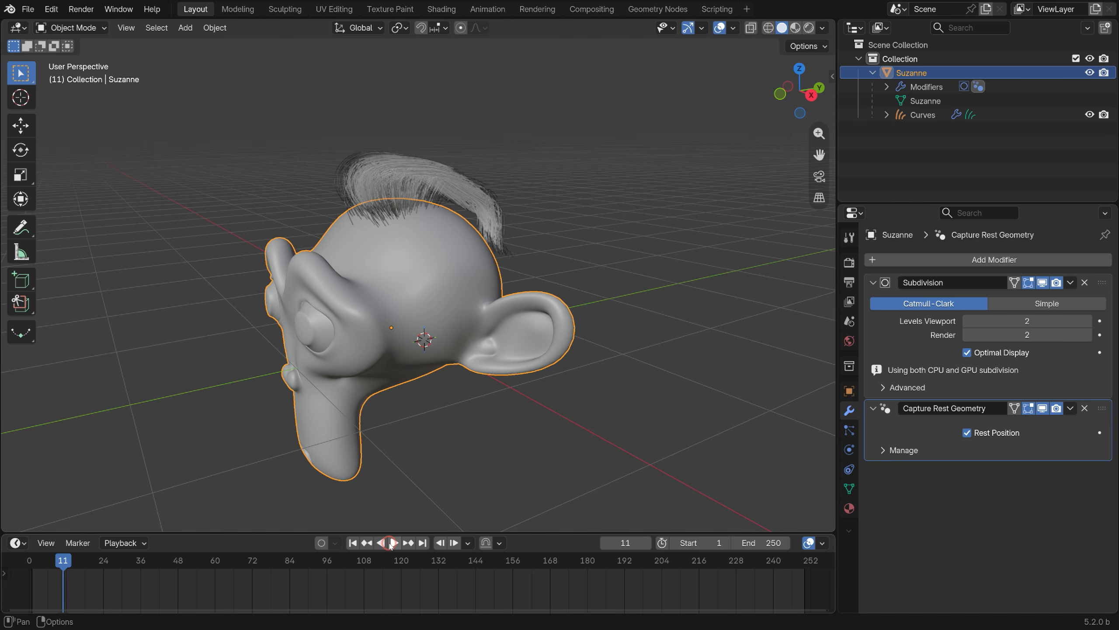
Set the hair's Stretchiness to 0.414 and test it by moving the monkey head during playback.
click(435, 225)
drag(1049, 394, 1014, 395)
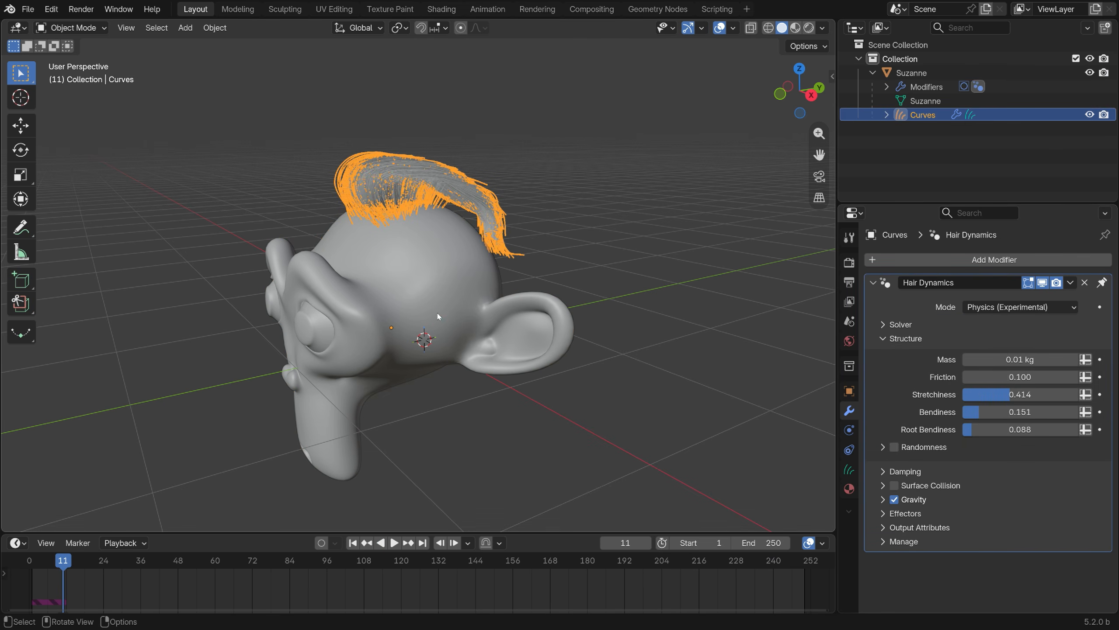
click(437, 315)
click(394, 543)
key(g)
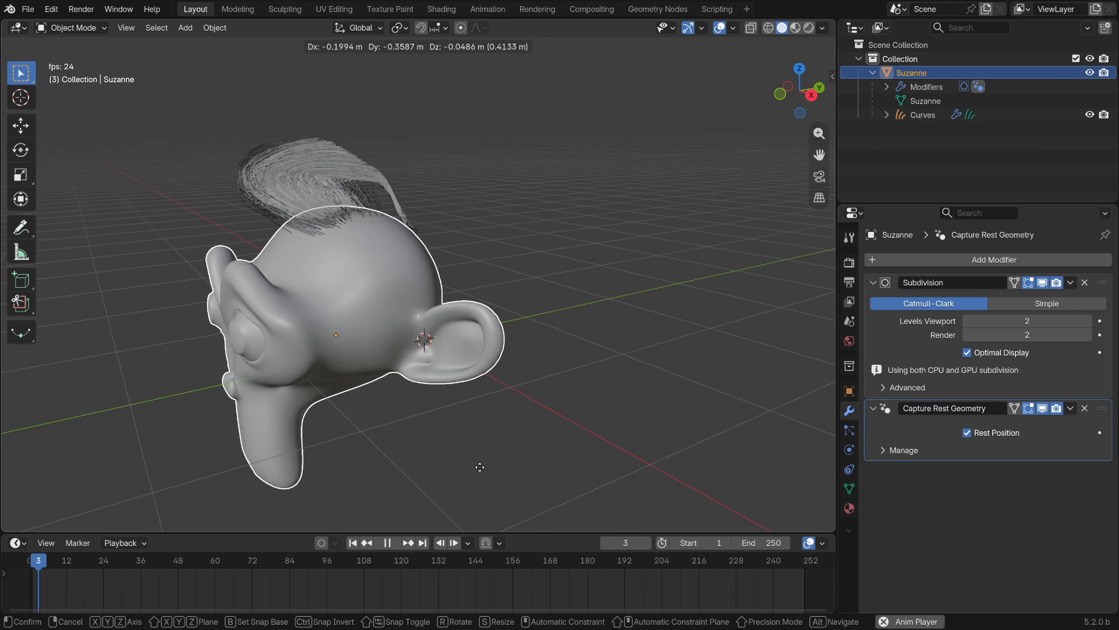
click(553, 460)
key(space)
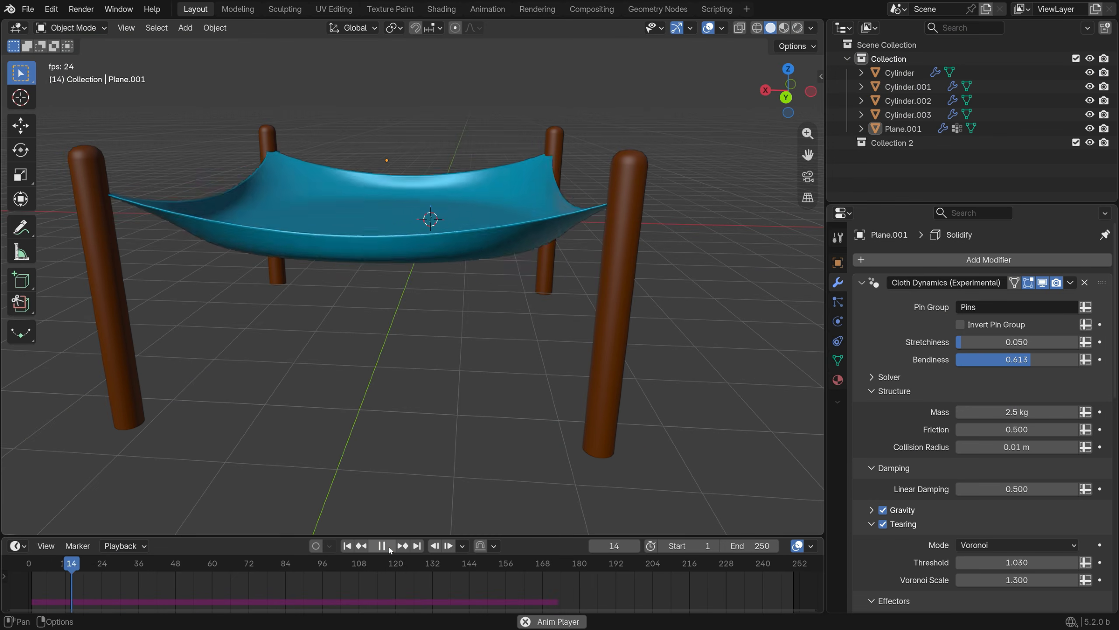